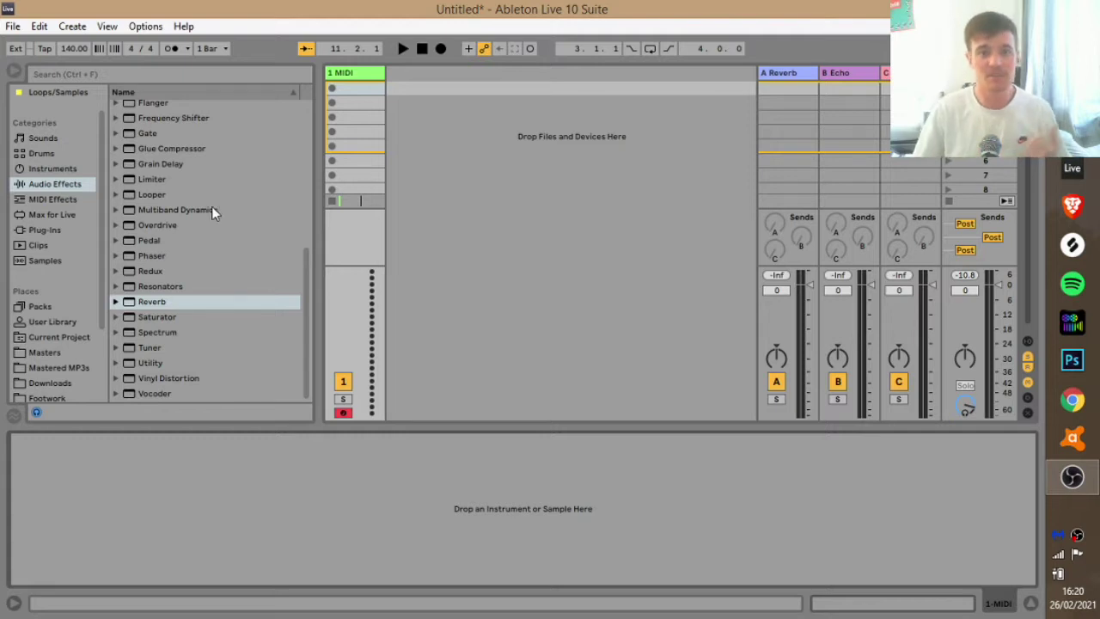
Step: Switch the browser to Instruments so it lists Analog, Collision, Operator and the rest
{"action": "left_click", "coordinate": [49, 170]}
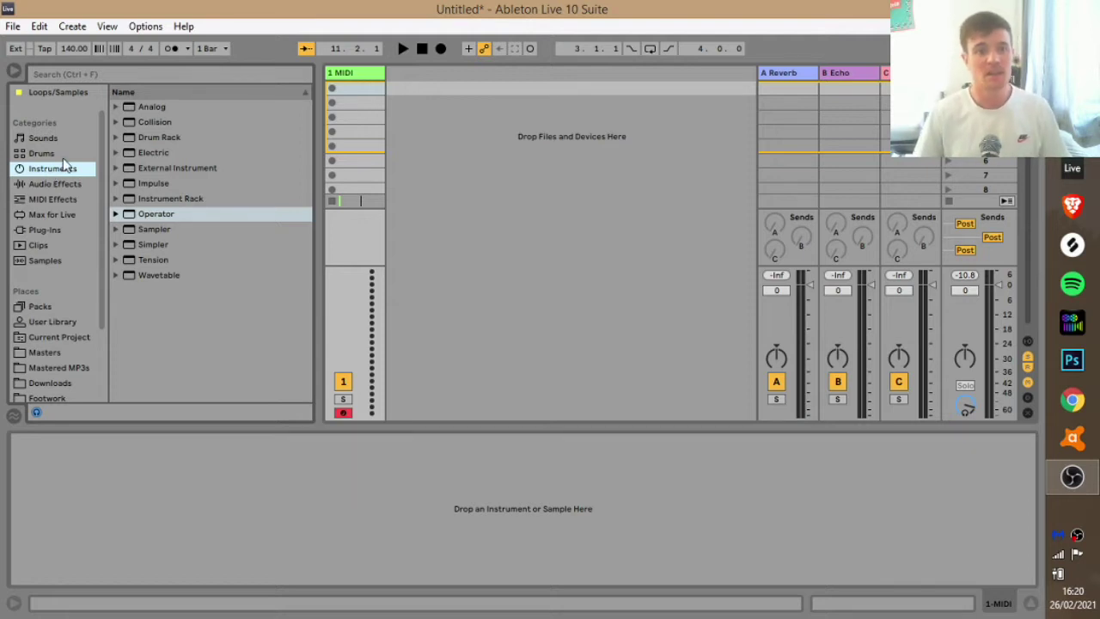
Step: Load Operator onto the MIDI track and raise oscillator A's level to -12 dB
{"action": "left_click", "coordinate": [48, 170]}
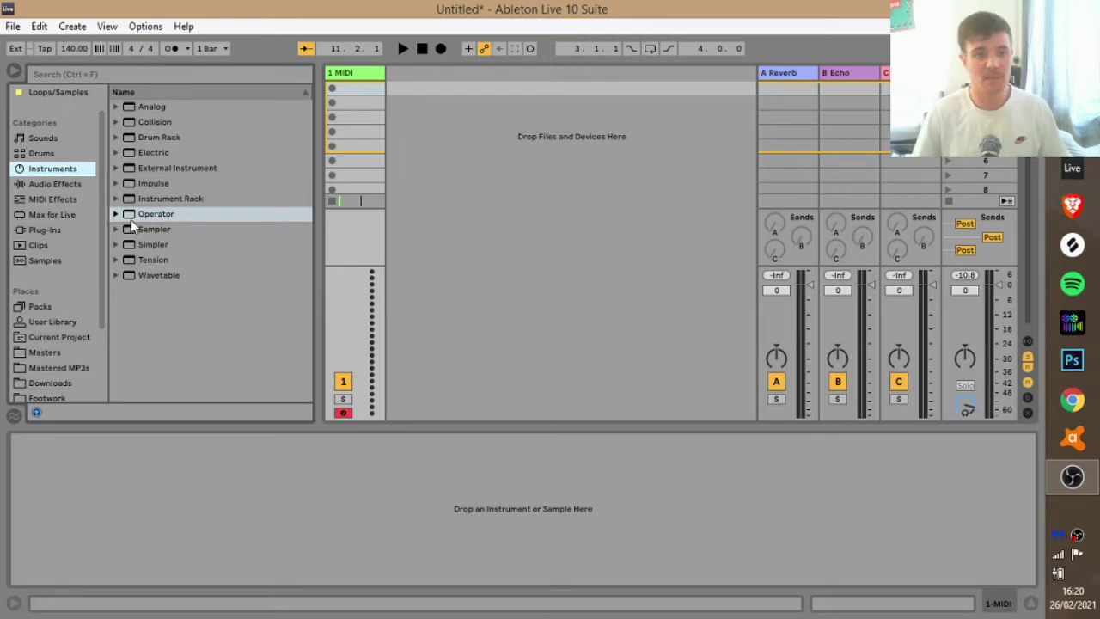
{"action": "left_click_drag", "start_coordinate": [148, 219], "coordinate": [362, 122]}
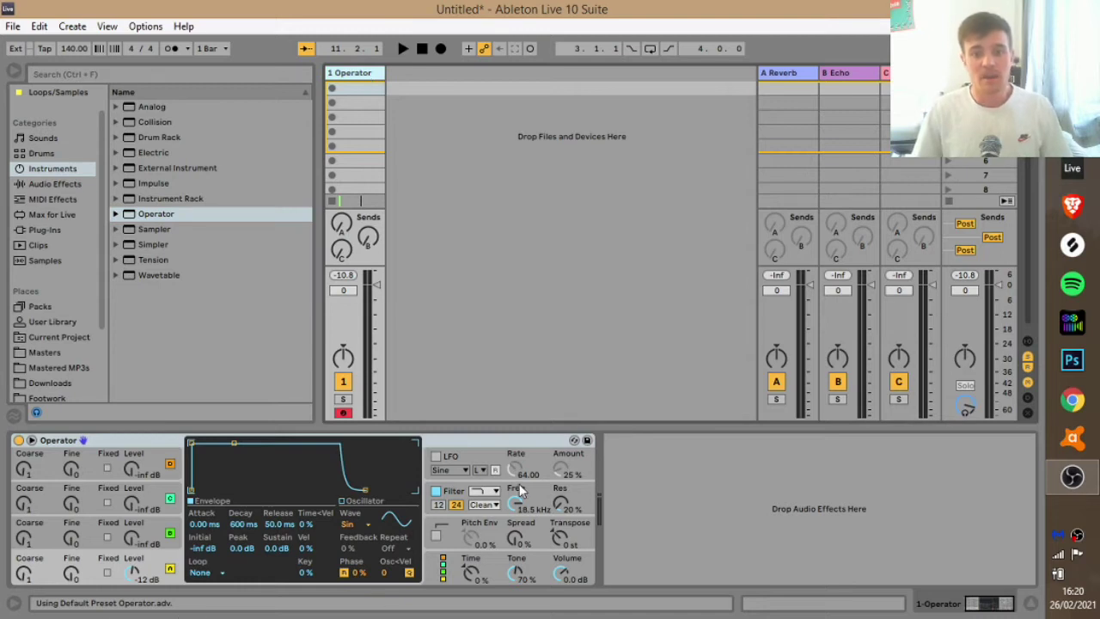
{"action": "left_click_drag", "start_coordinate": [138, 574], "coordinate": [168, 563]}
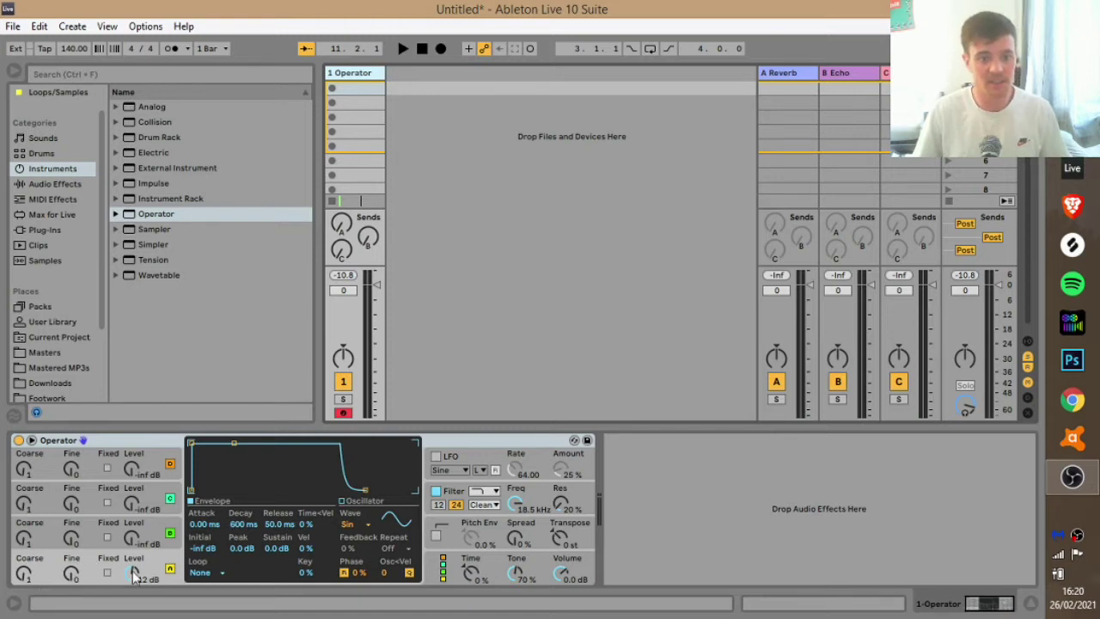
Step: Change Operator's oscillator waveform from sine to Noise White (NoW)
{"action": "left_click", "coordinate": [352, 524]}
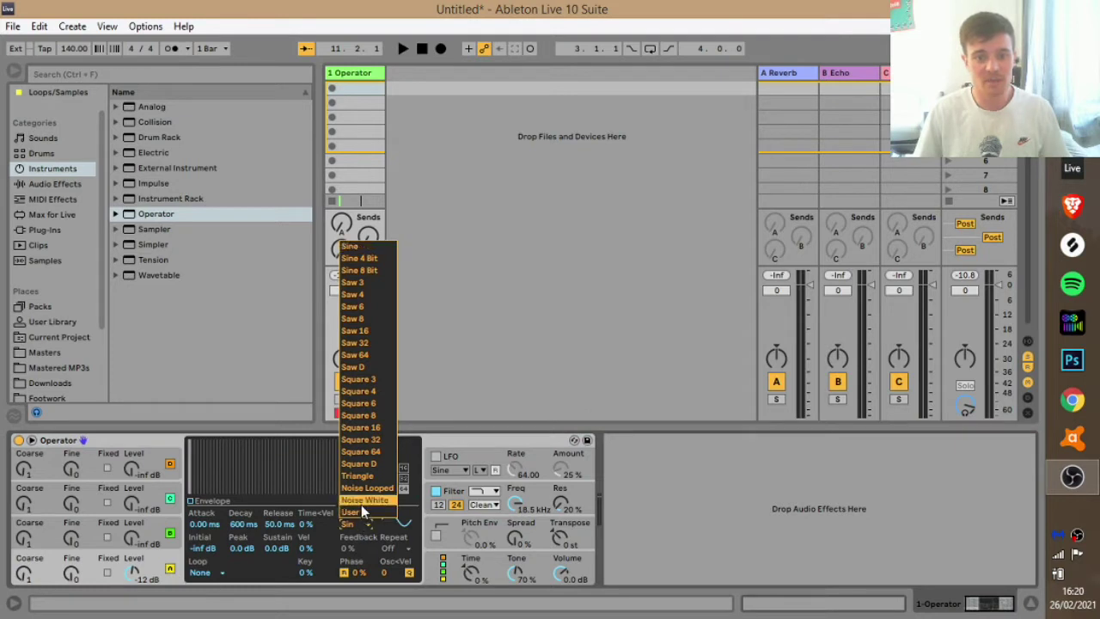
{"action": "left_click", "coordinate": [361, 504]}
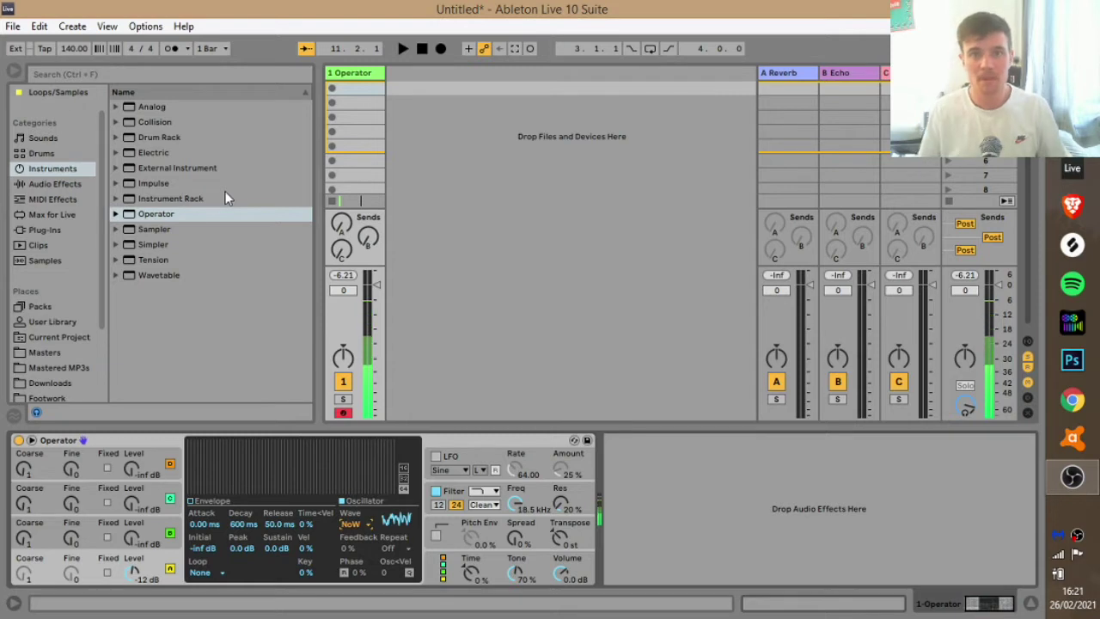
Step: Create an empty MIDI clip in the first slot with a 4-bar length
{"action": "double_click", "coordinate": [355, 91]}
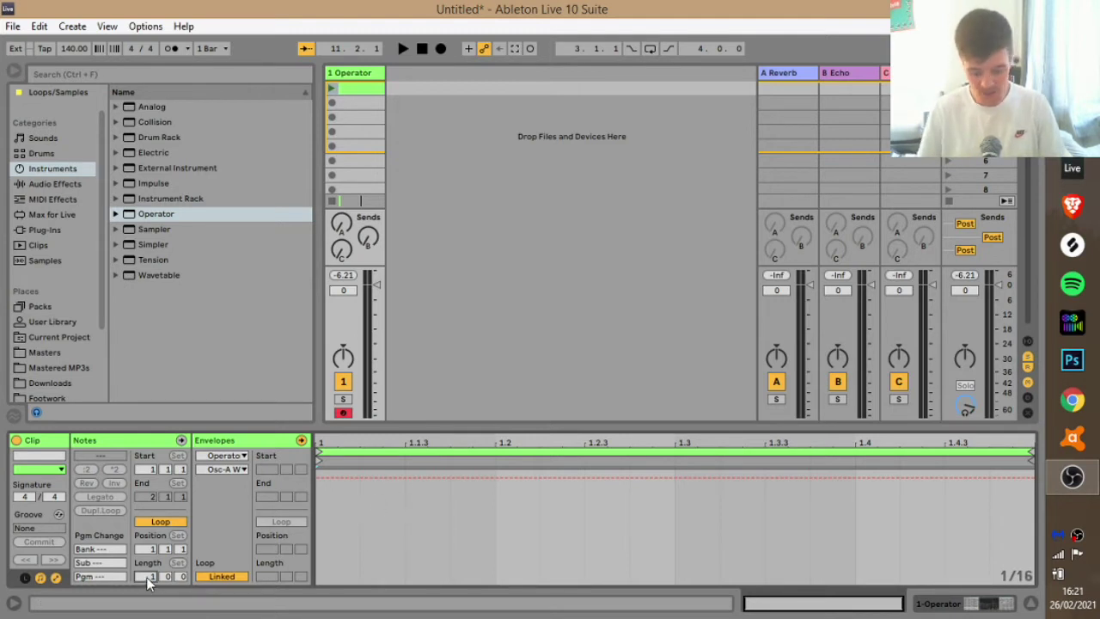
{"action": "type", "text": "4"}
{"action": "key", "text": "Return"}
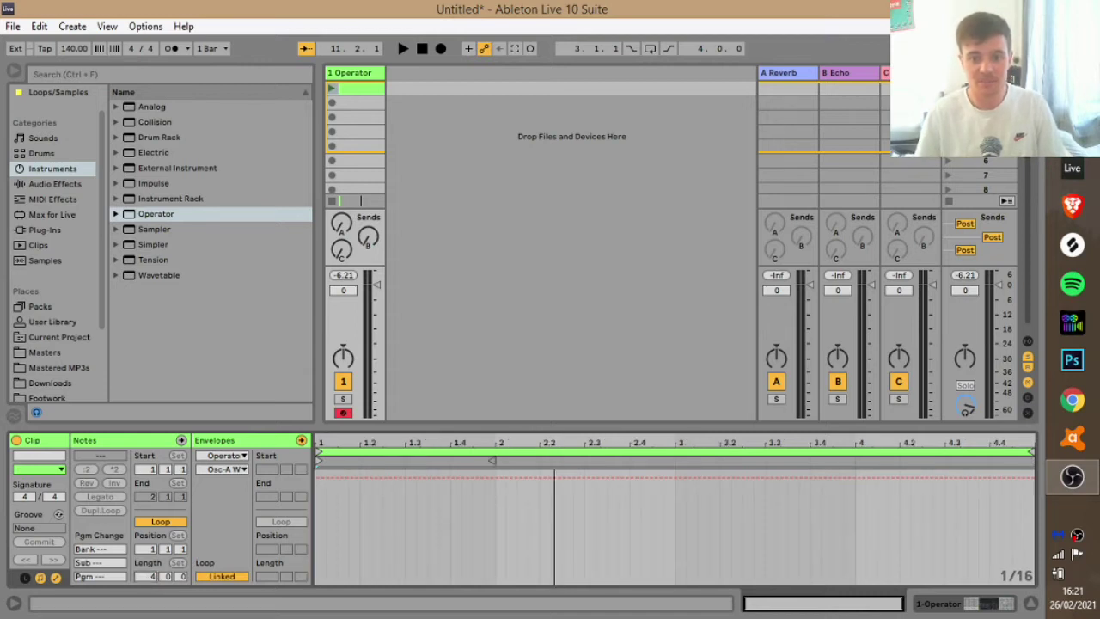
Step: Hide envelopes and draw one G3 note stretched across the whole clip
{"action": "left_click", "coordinate": [55, 578]}
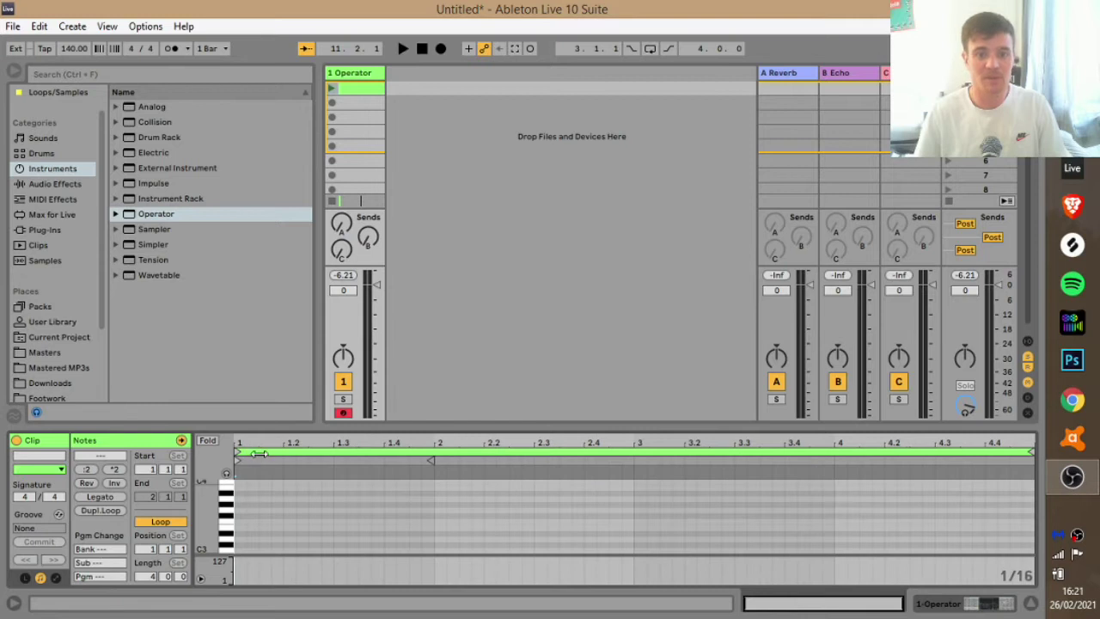
{"action": "double_click", "coordinate": [240, 509]}
{"action": "left_click_drag", "start_coordinate": [251, 509], "coordinate": [1023, 456]}
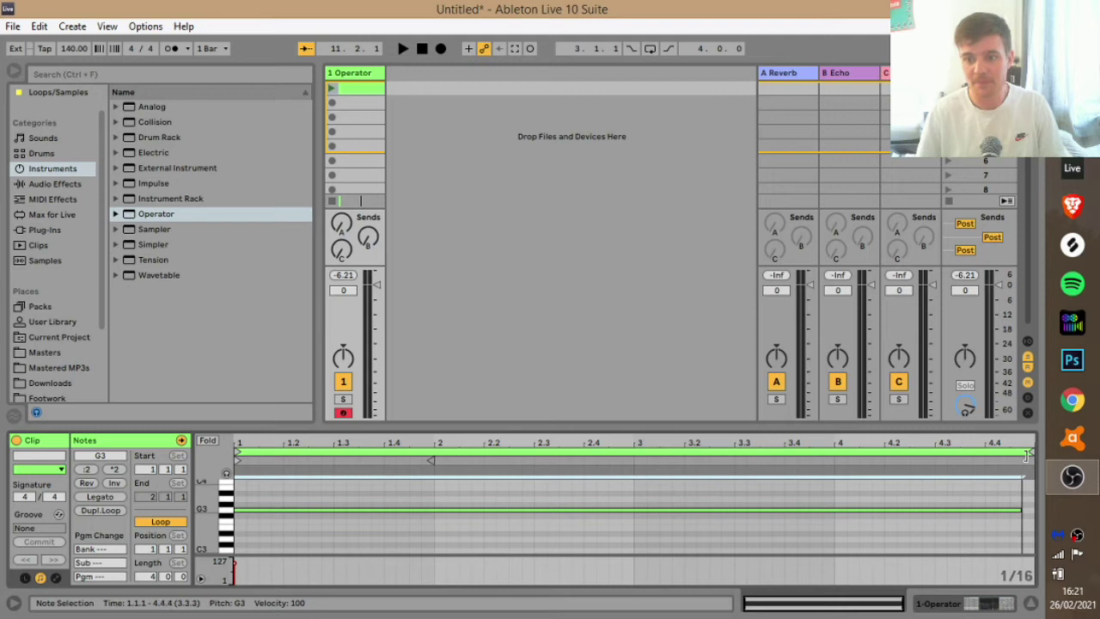
{"action": "left_click", "coordinate": [1018, 447]}
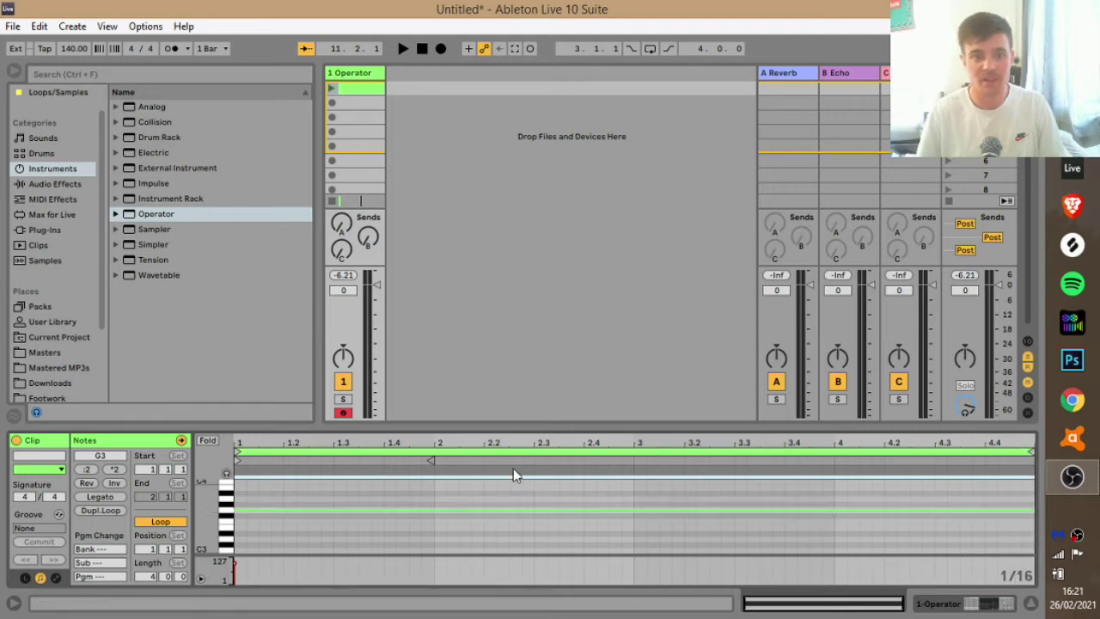
Step: Audition the noise clip, then carry it into Arrangement view starting at bar 1
{"action": "left_click", "coordinate": [335, 90]}
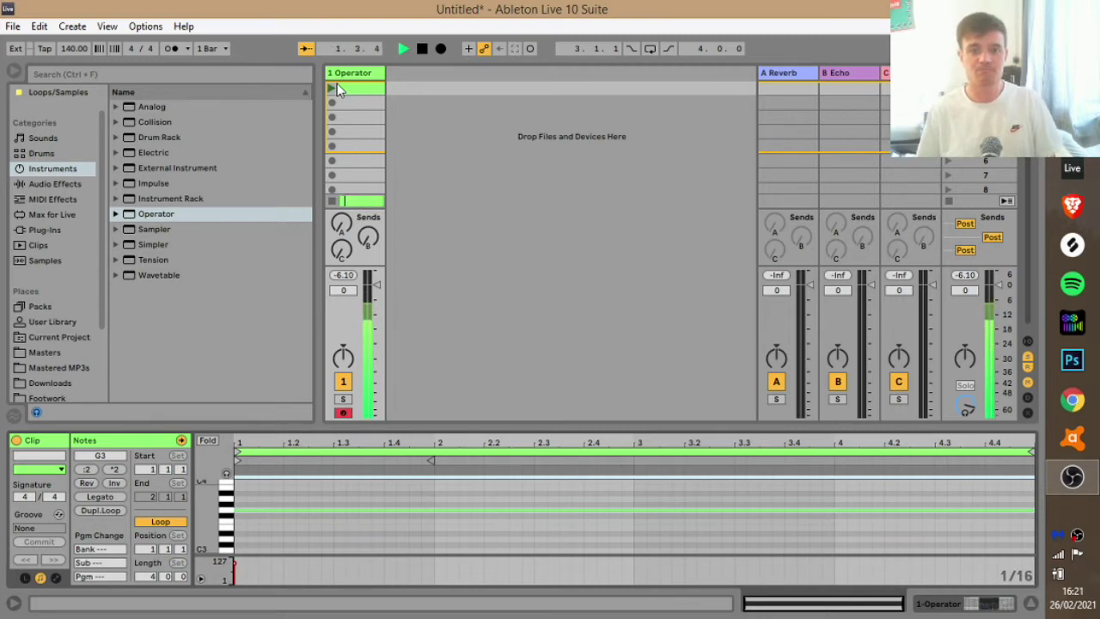
{"action": "key", "text": "space"}
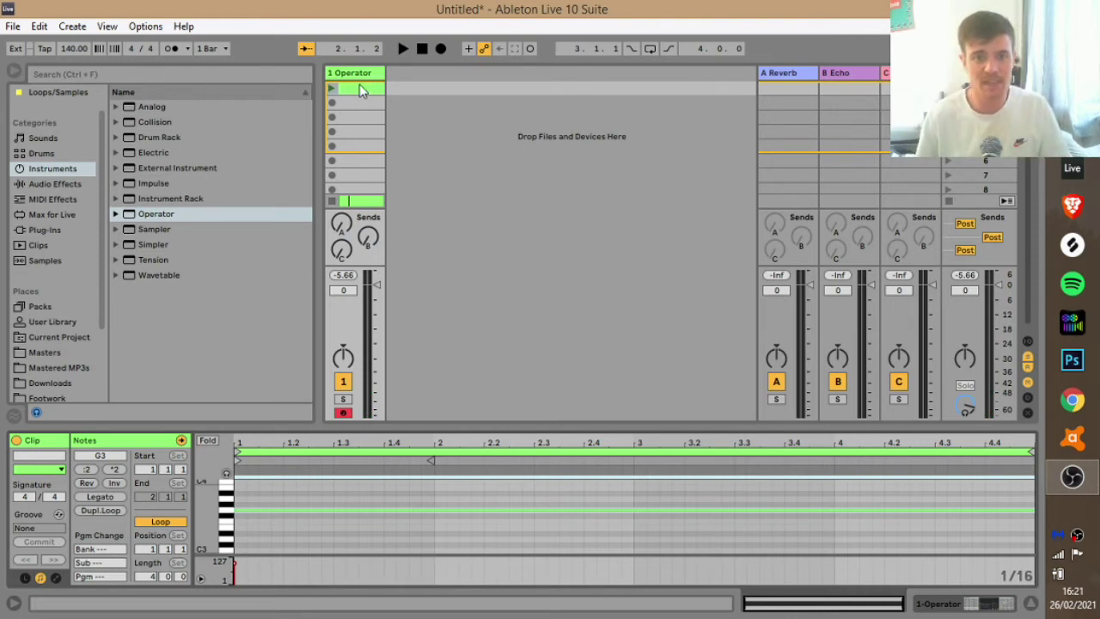
{"action": "left_click_drag", "start_coordinate": [360, 86], "coordinate": [335, 168]}
{"action": "key", "text": "Tab"}
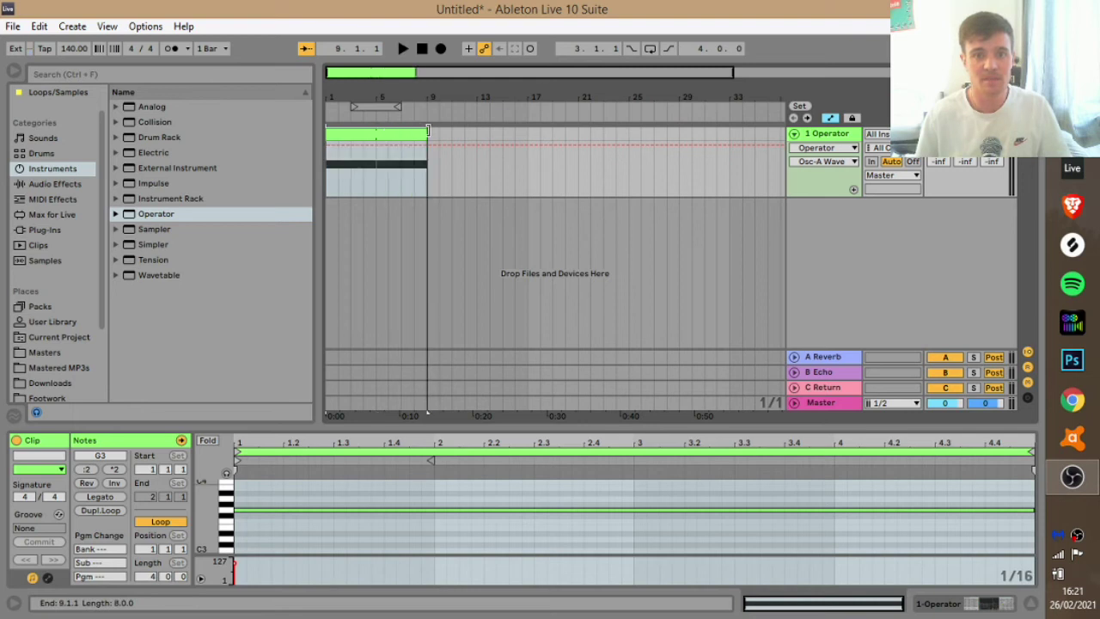
Step: Select the arranged clip, show the Operator device below, and briefly play it
{"action": "left_click", "coordinate": [388, 135]}
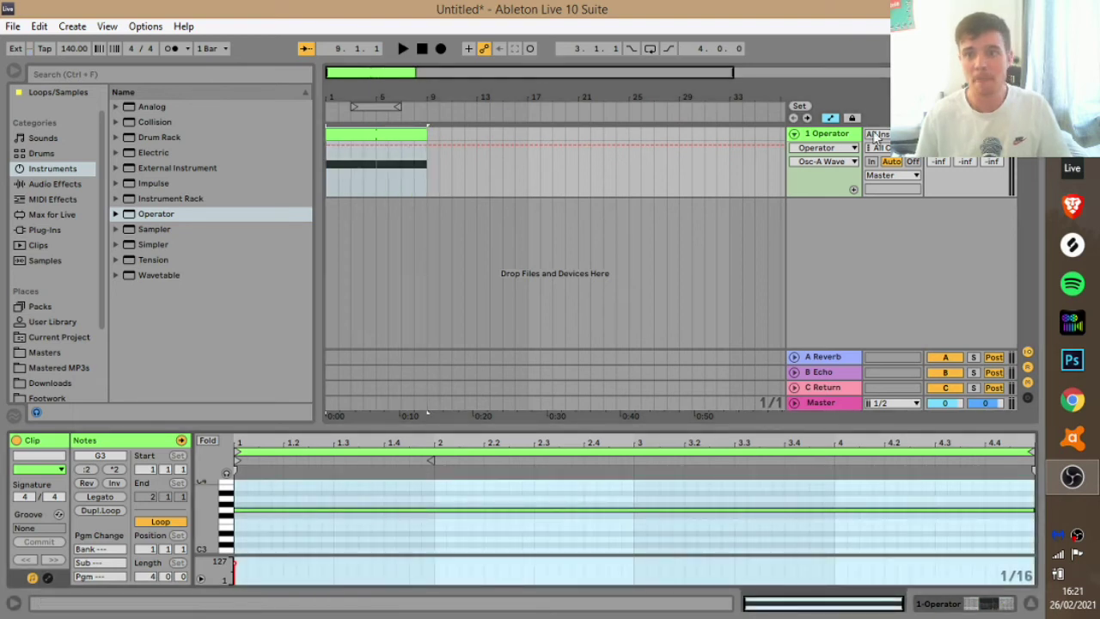
{"action": "left_click", "coordinate": [826, 137]}
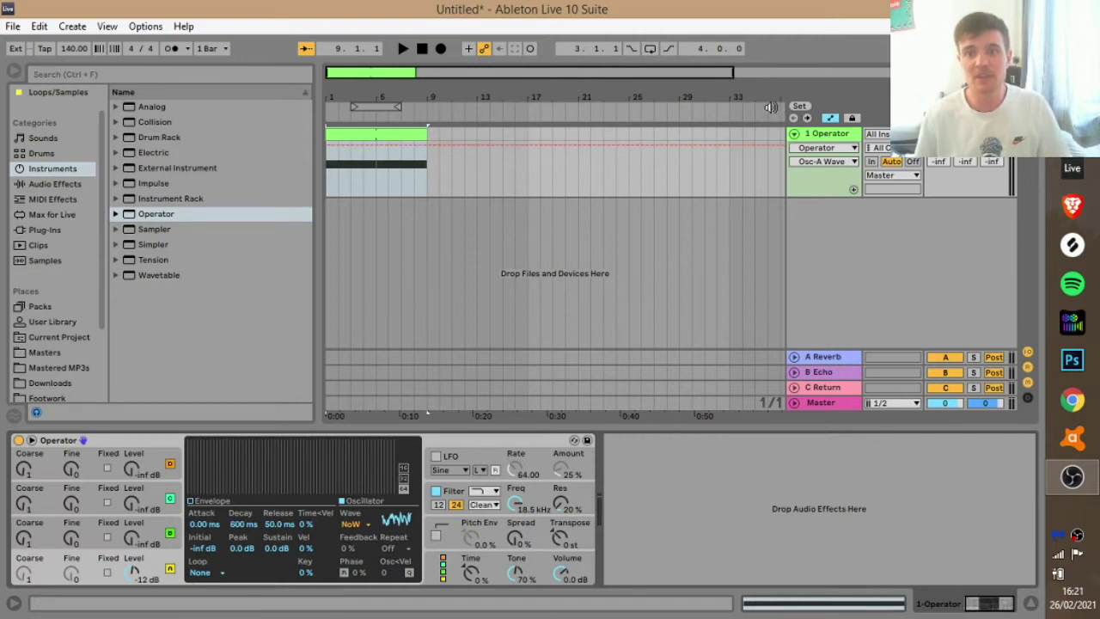
{"action": "left_click", "coordinate": [766, 113]}
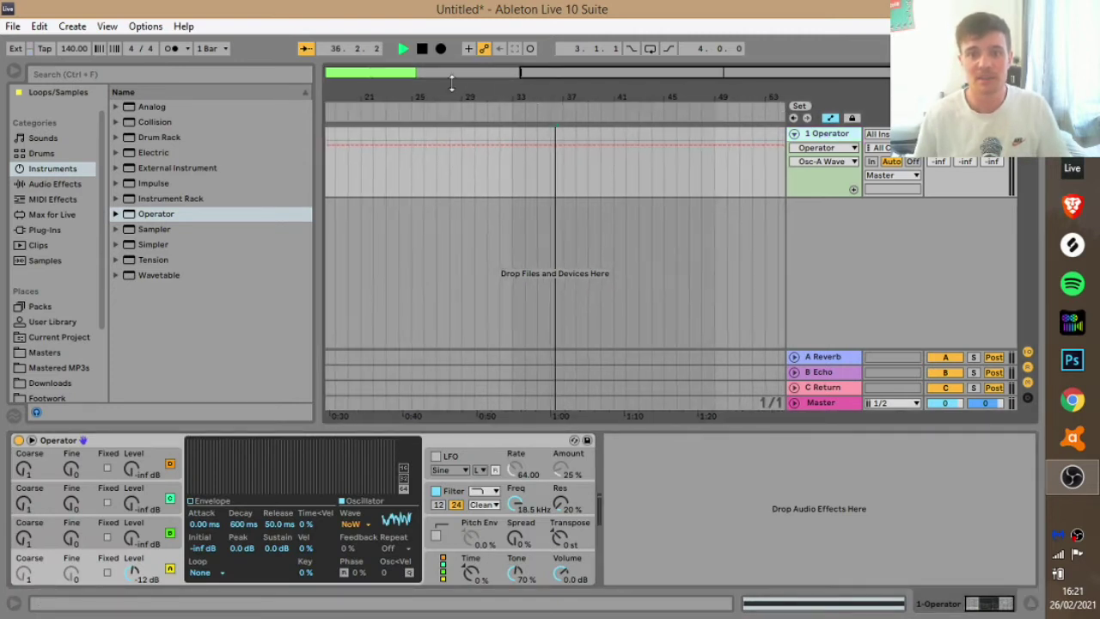
{"action": "key", "text": "space"}
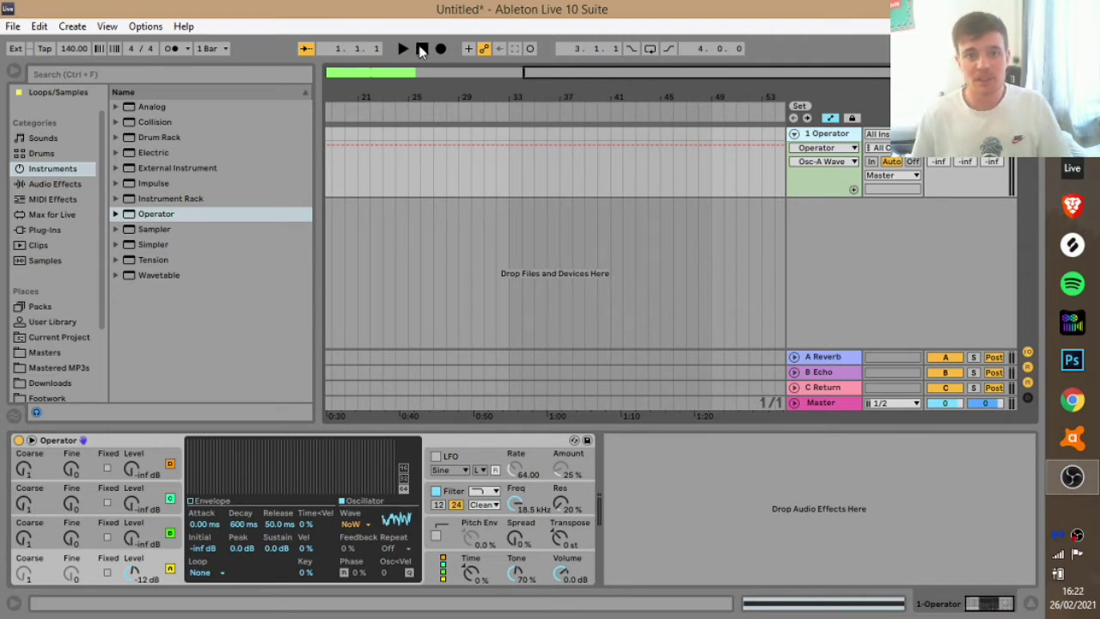
Step: Zoom the arrangement in so the clip's bars 1–10 fill the view
{"action": "left_click", "coordinate": [464, 72]}
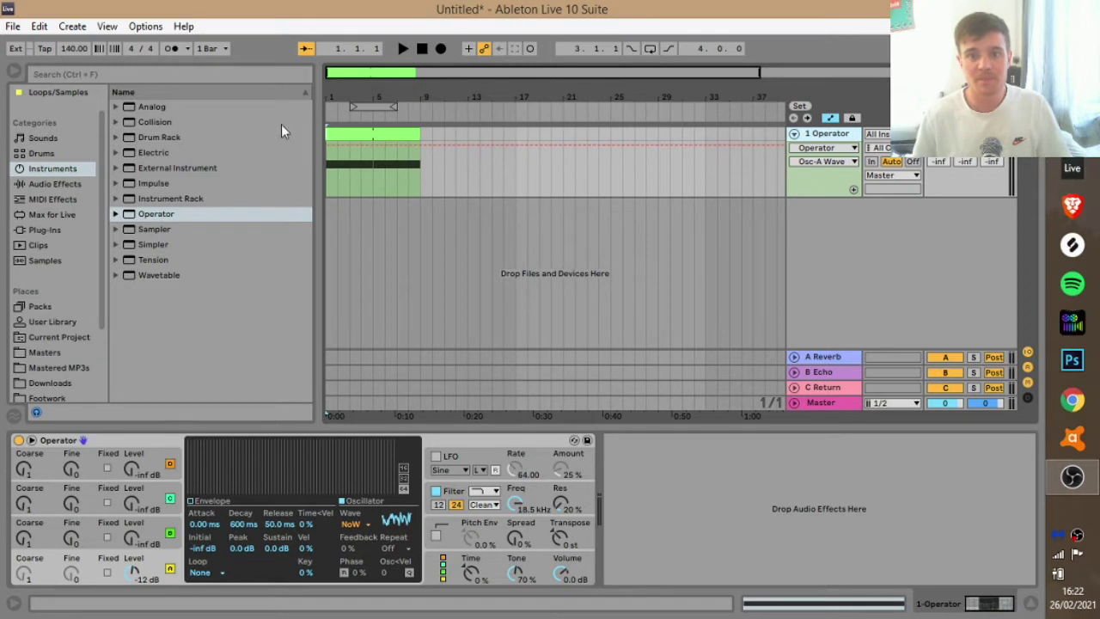
{"action": "left_click_drag", "start_coordinate": [349, 96], "coordinate": [349, 141]}
{"action": "left_click_drag", "start_coordinate": [429, 142], "coordinate": [429, 190]}
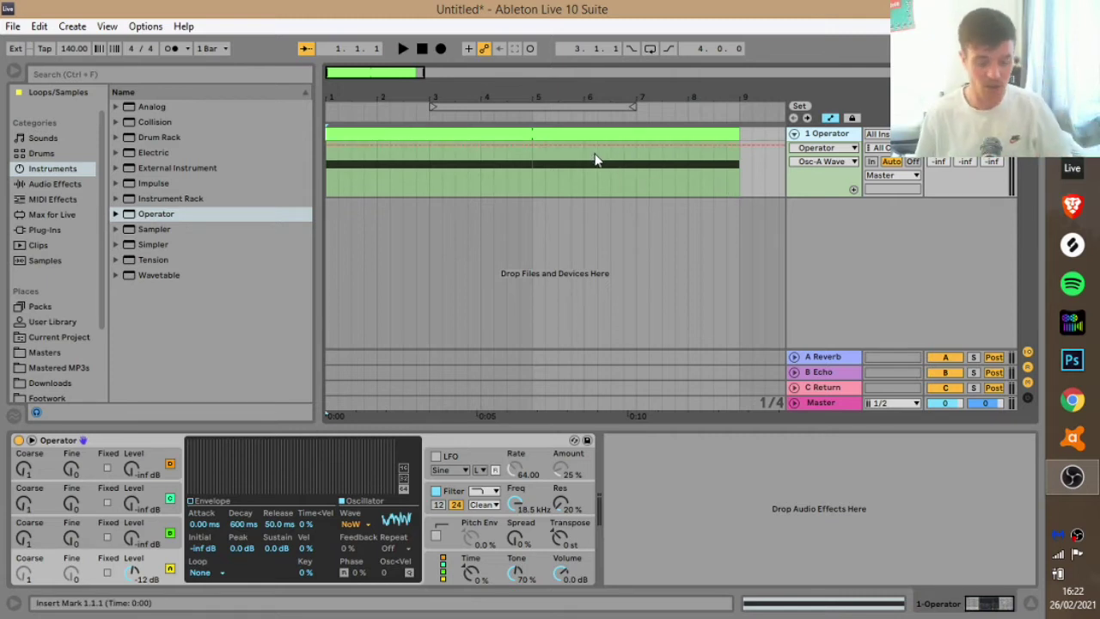
{"action": "key", "text": "Tab"}
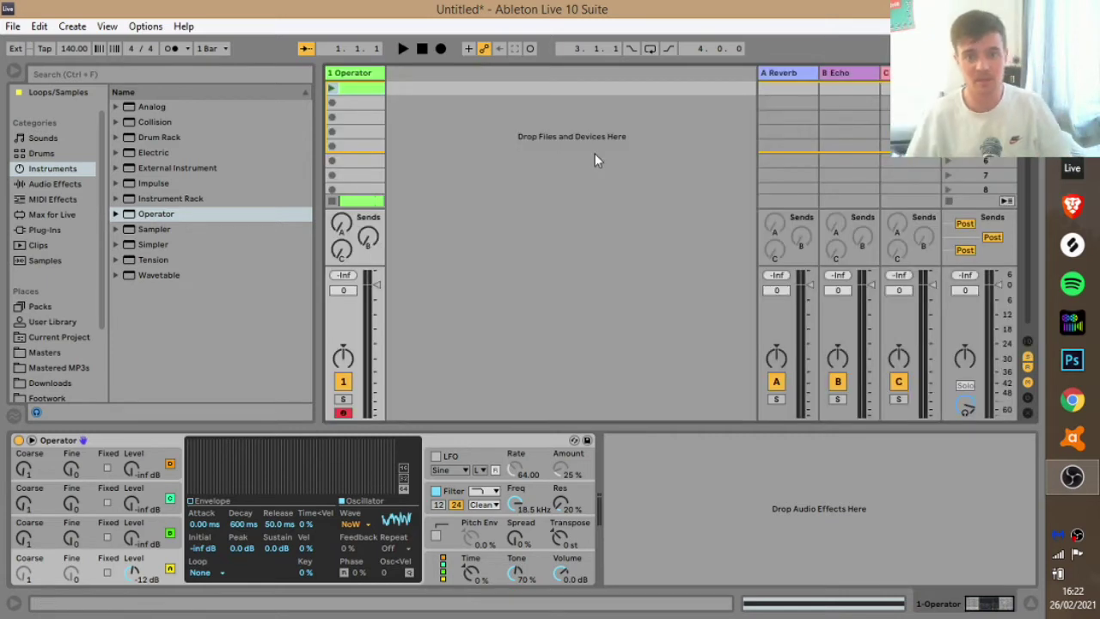
{"action": "key", "text": "Tab"}
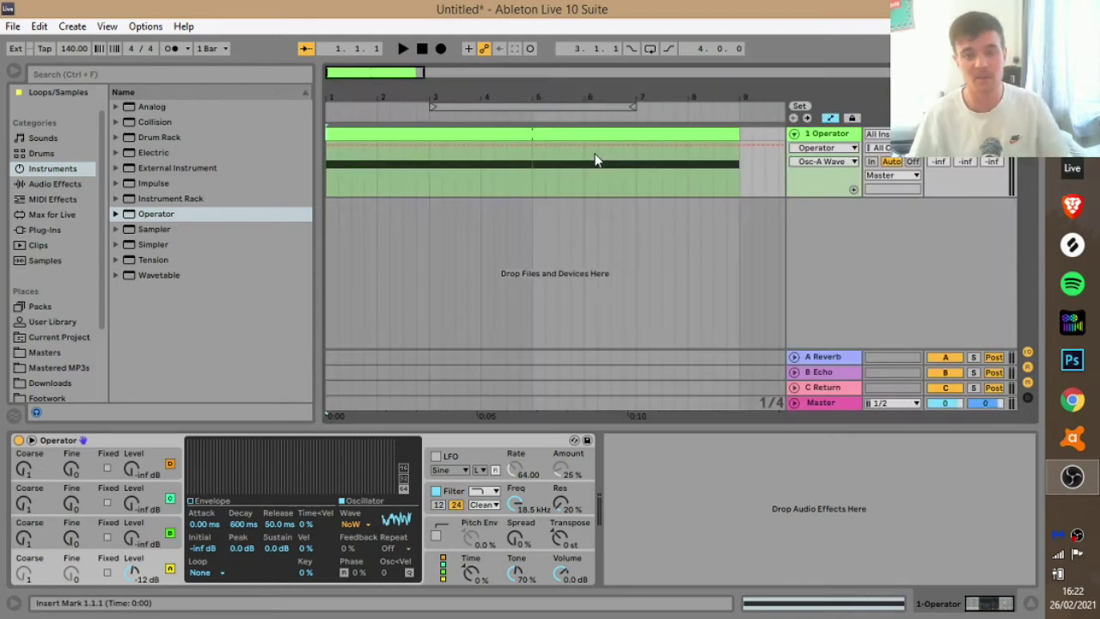
{"action": "left_click_drag", "start_coordinate": [516, 98], "coordinate": [515, 89]}
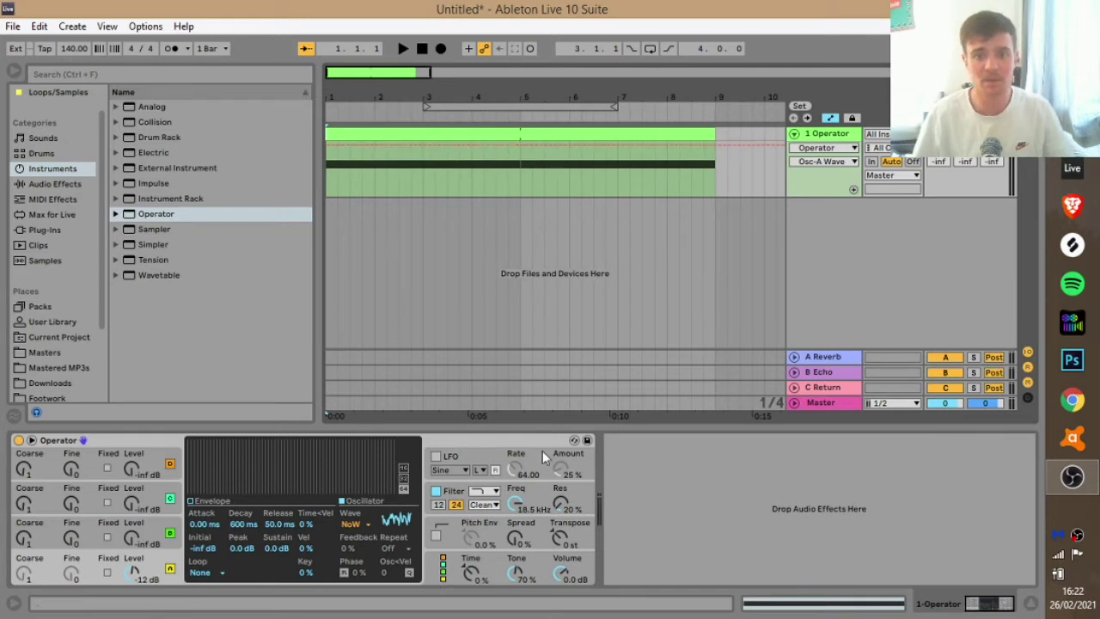
Step: Add Auto Filter after Operator and pull its cutoff down to about 204 Hz
{"action": "left_click", "coordinate": [48, 185]}
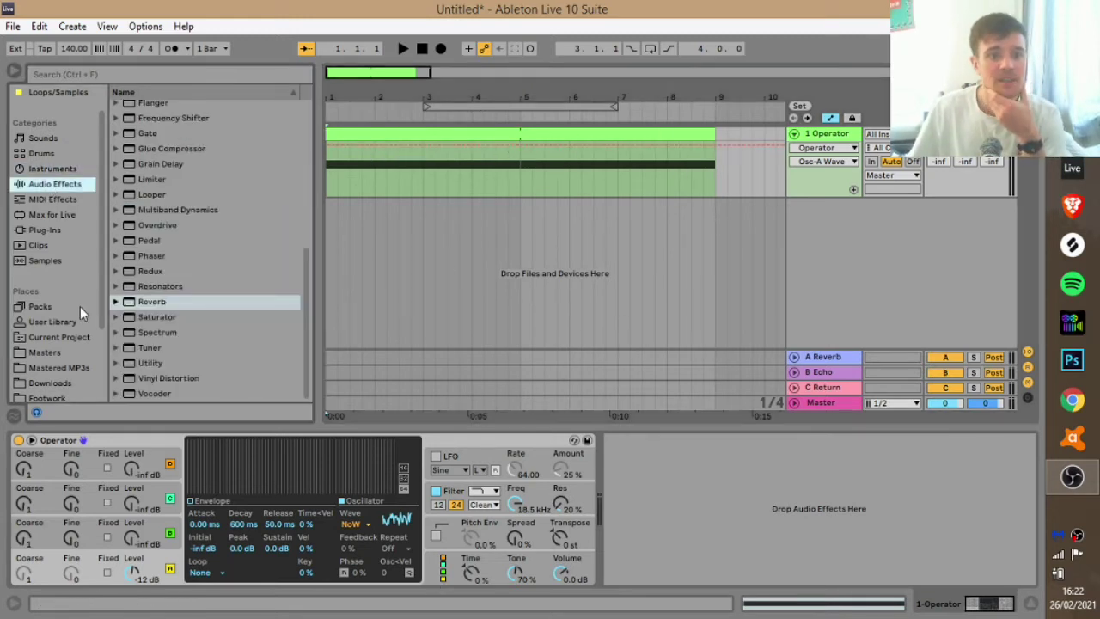
{"action": "scroll", "coordinate": [177, 242], "scroll_direction": "up", "scroll_amount": 6}
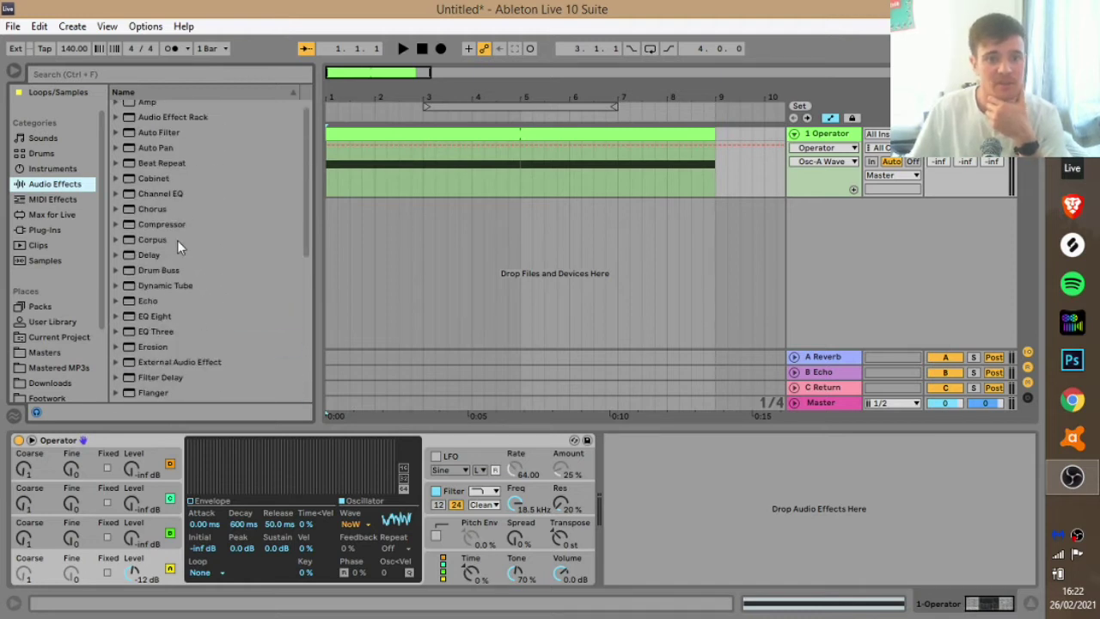
{"action": "left_click", "coordinate": [153, 139]}
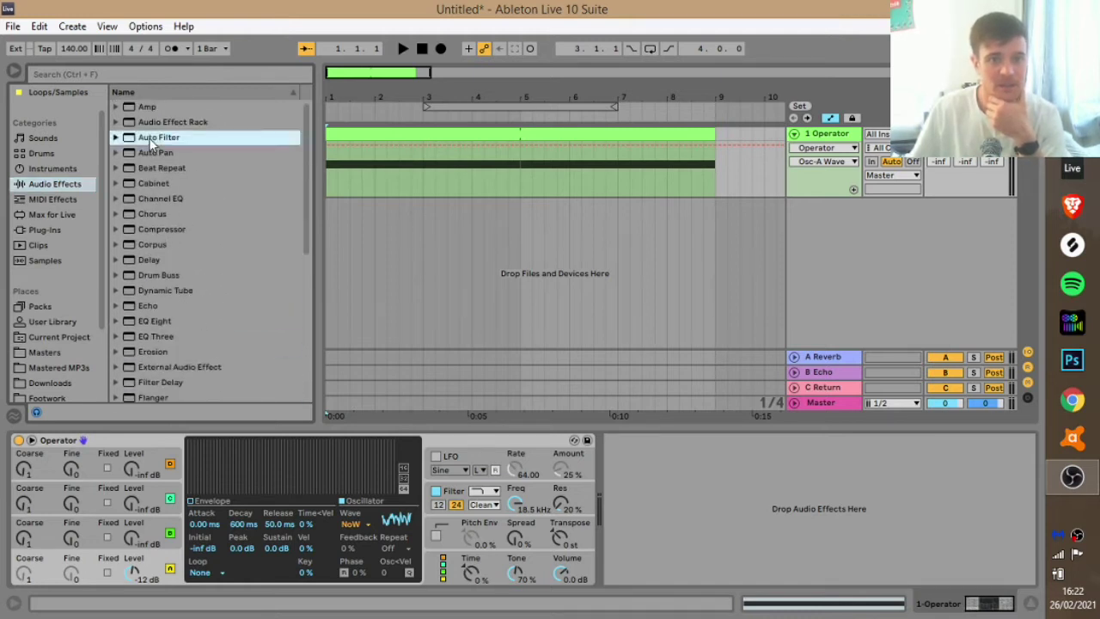
{"action": "left_click_drag", "start_coordinate": [717, 486], "coordinate": [718, 494]}
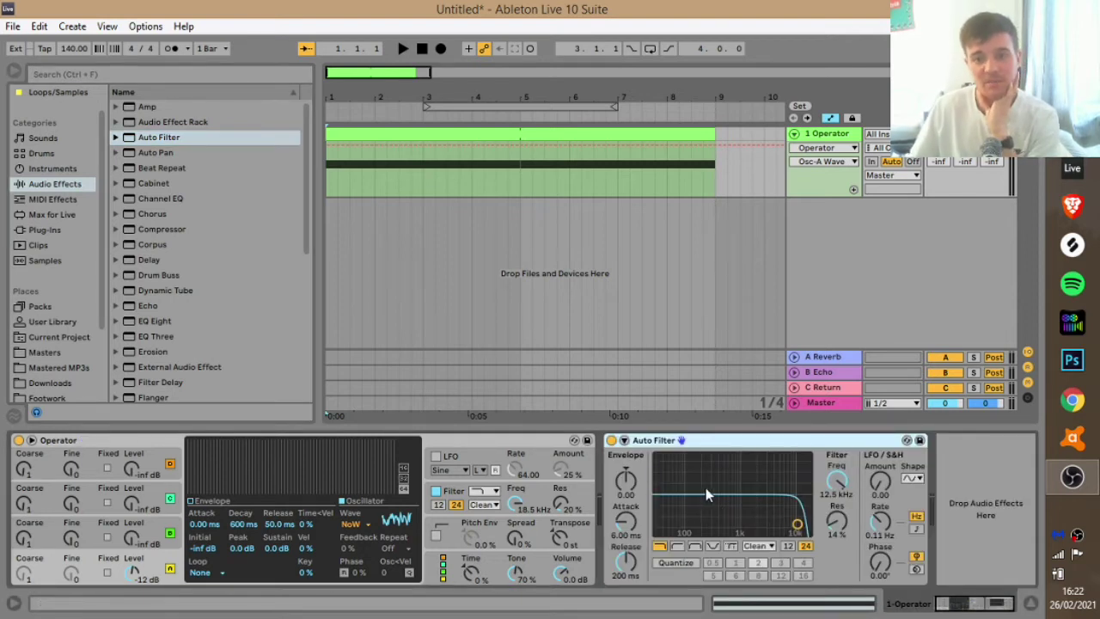
{"action": "left_click_drag", "start_coordinate": [799, 525], "coordinate": [698, 513]}
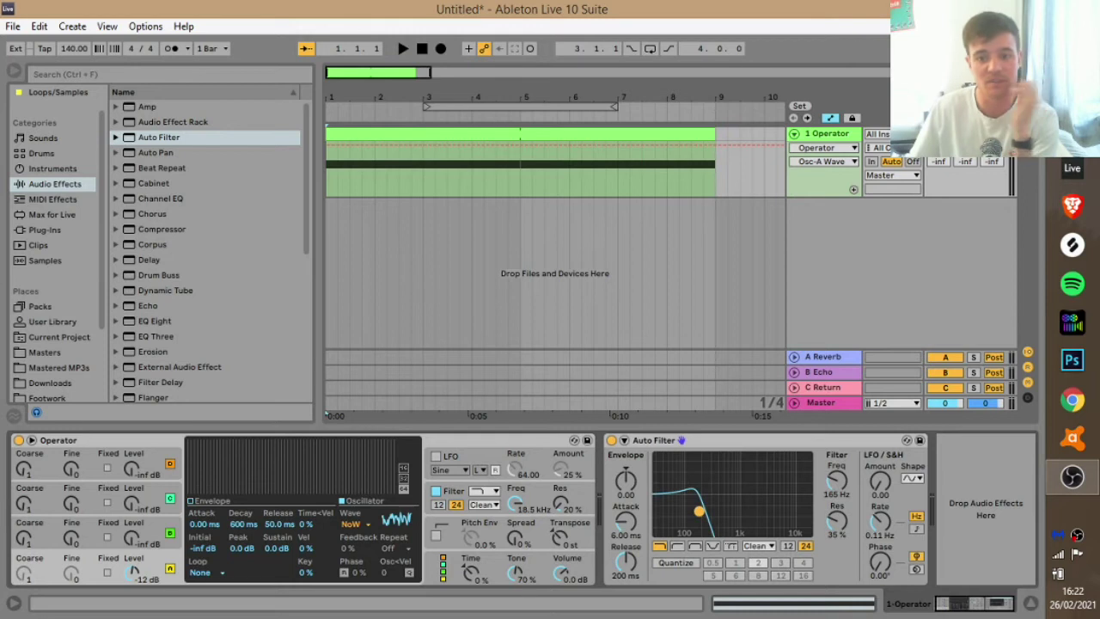
{"action": "left_click_drag", "start_coordinate": [700, 512], "coordinate": [703, 519]}
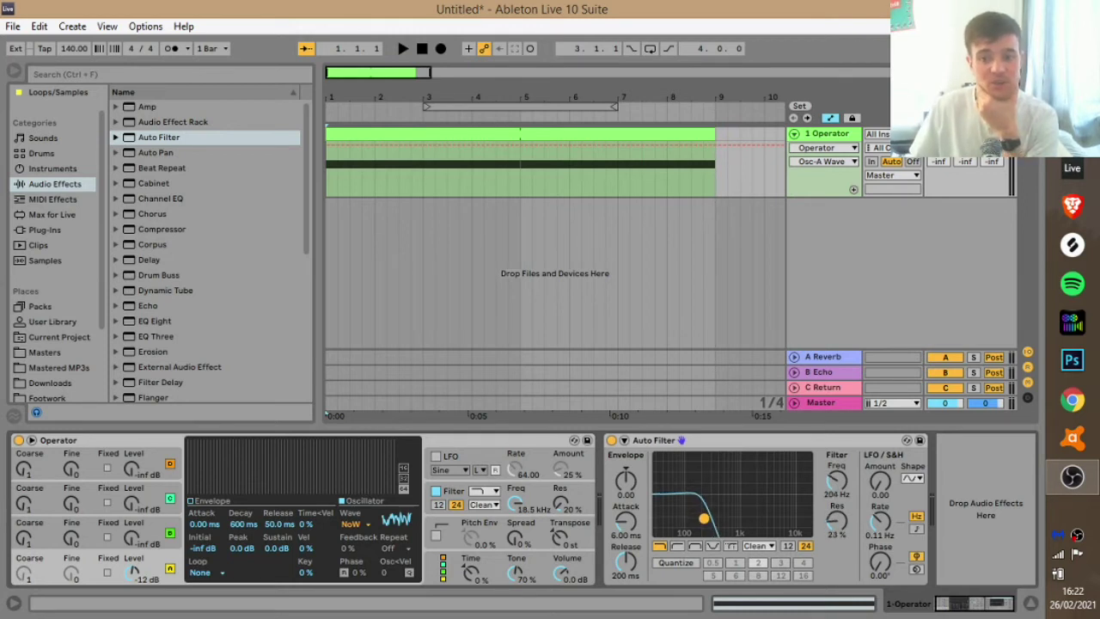
Step: Set Auto Filter to band-pass and sweep it up to 10.5 kHz, 51% resonance
{"action": "left_click", "coordinate": [695, 548]}
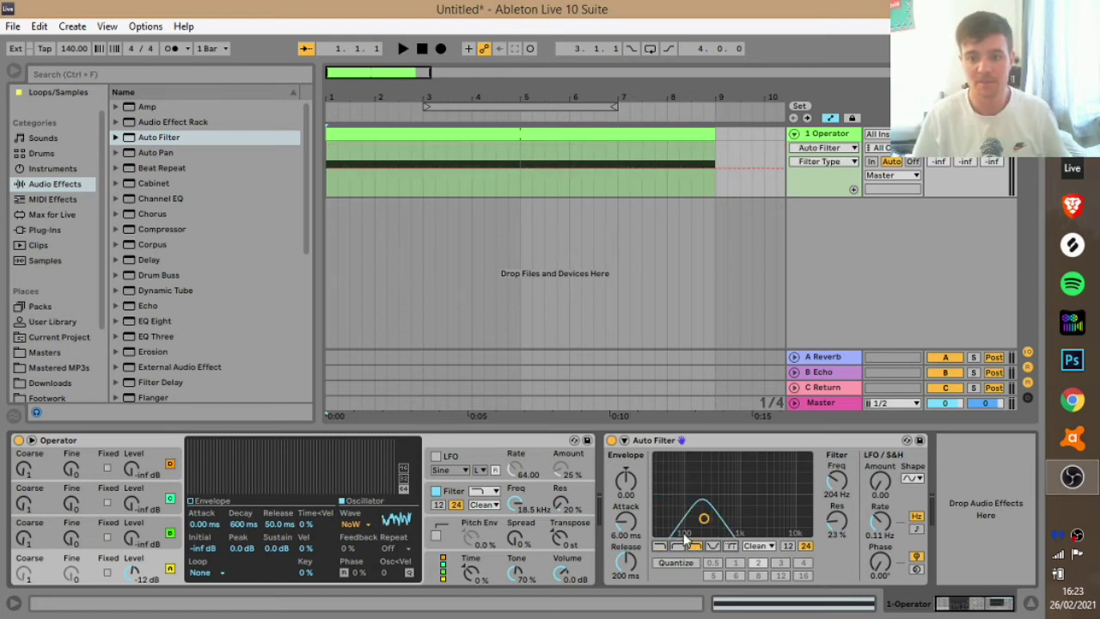
{"action": "left_click_drag", "start_coordinate": [703, 521], "coordinate": [657, 513]}
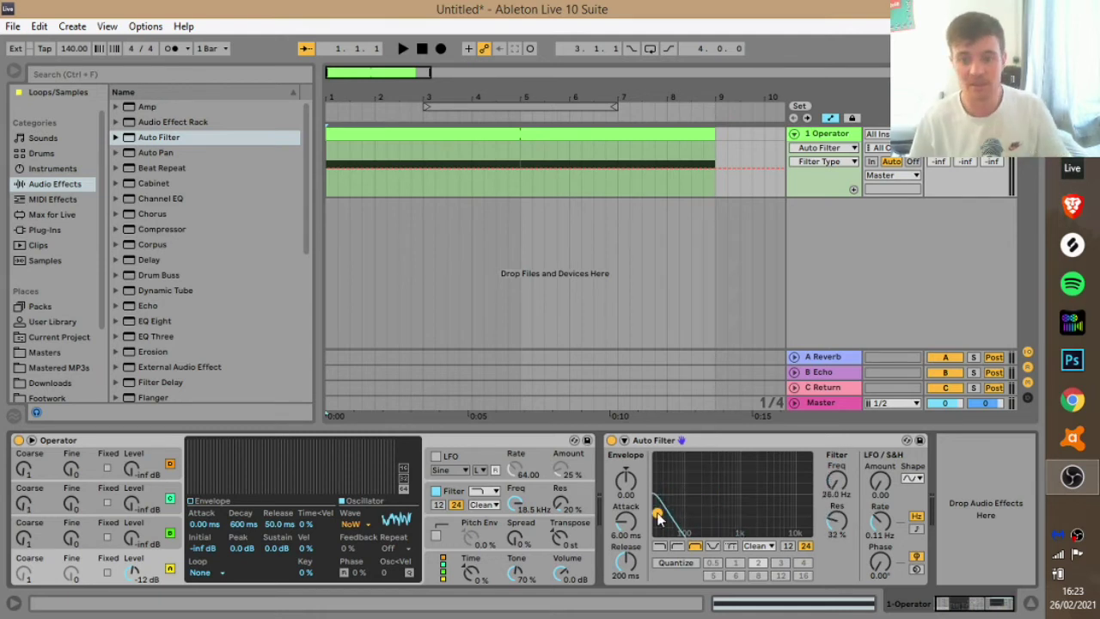
{"action": "key", "text": "space"}
{"action": "left_click_drag", "start_coordinate": [658, 515], "coordinate": [794, 500]}
{"action": "key", "text": "space"}
{"action": "key", "text": "plus"}
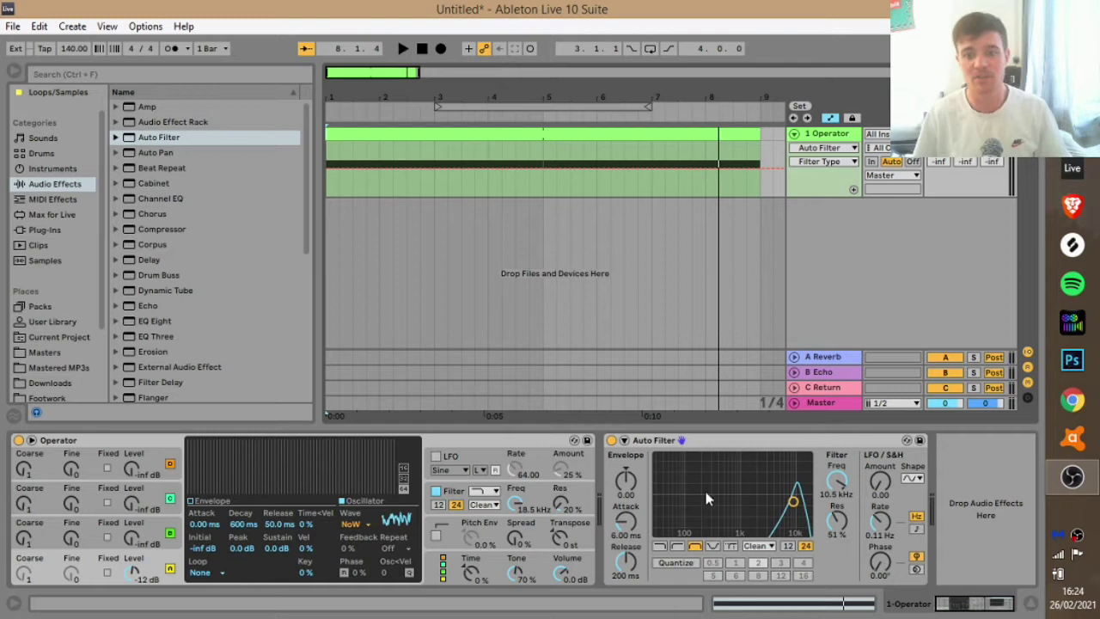
Step: Show the Auto Filter Frequency automation lane on the 1 Operator track
{"action": "right_click", "coordinate": [839, 489]}
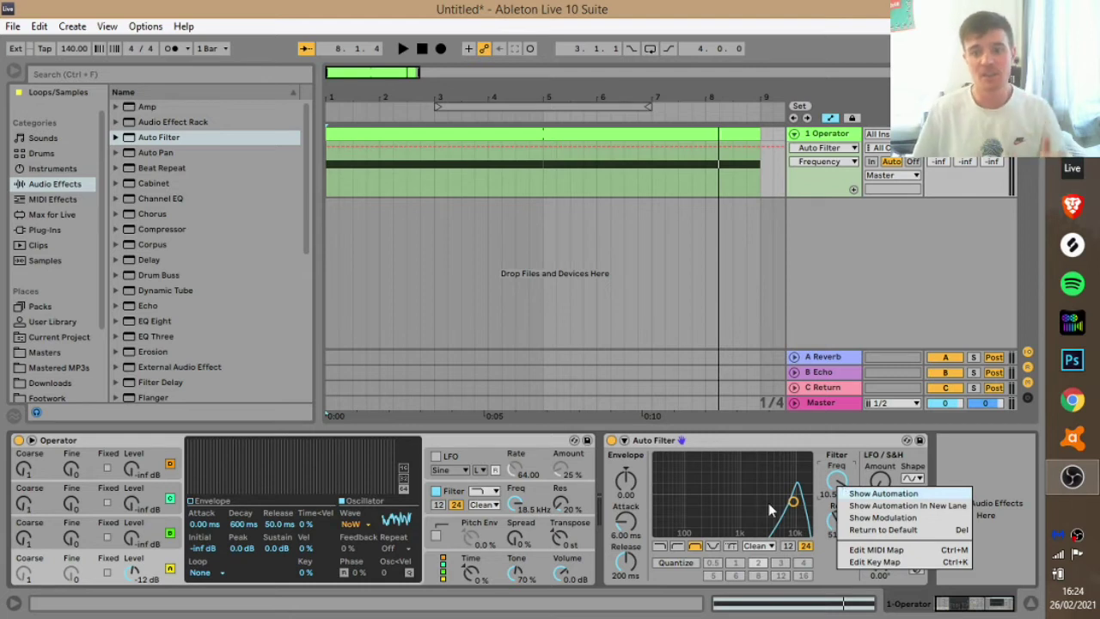
{"action": "left_click", "coordinate": [868, 494]}
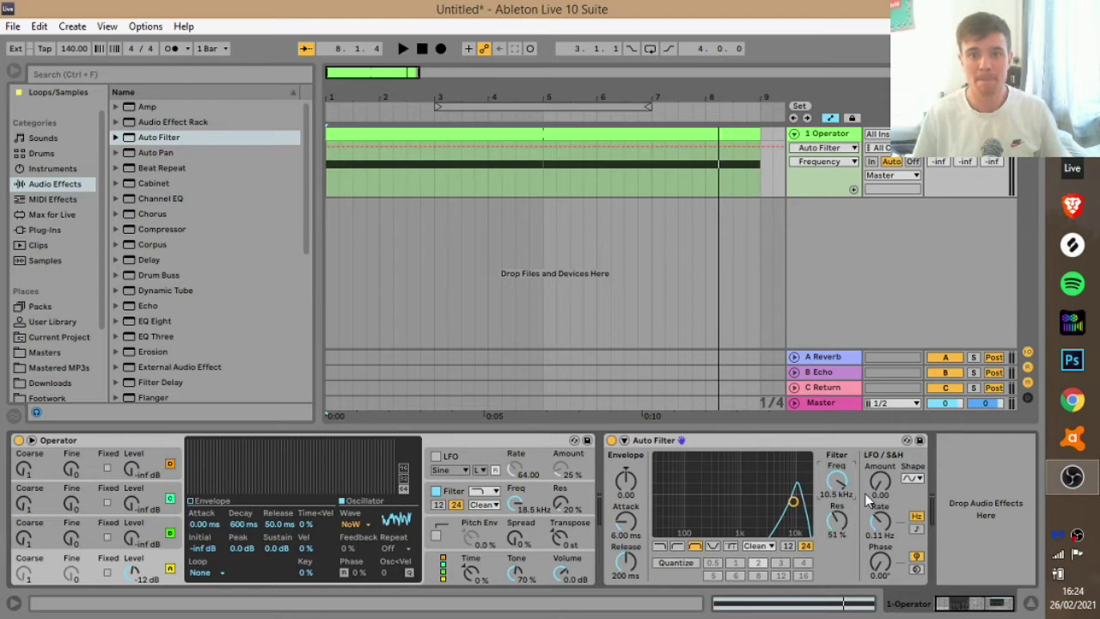
{"action": "left_click", "coordinate": [831, 152]}
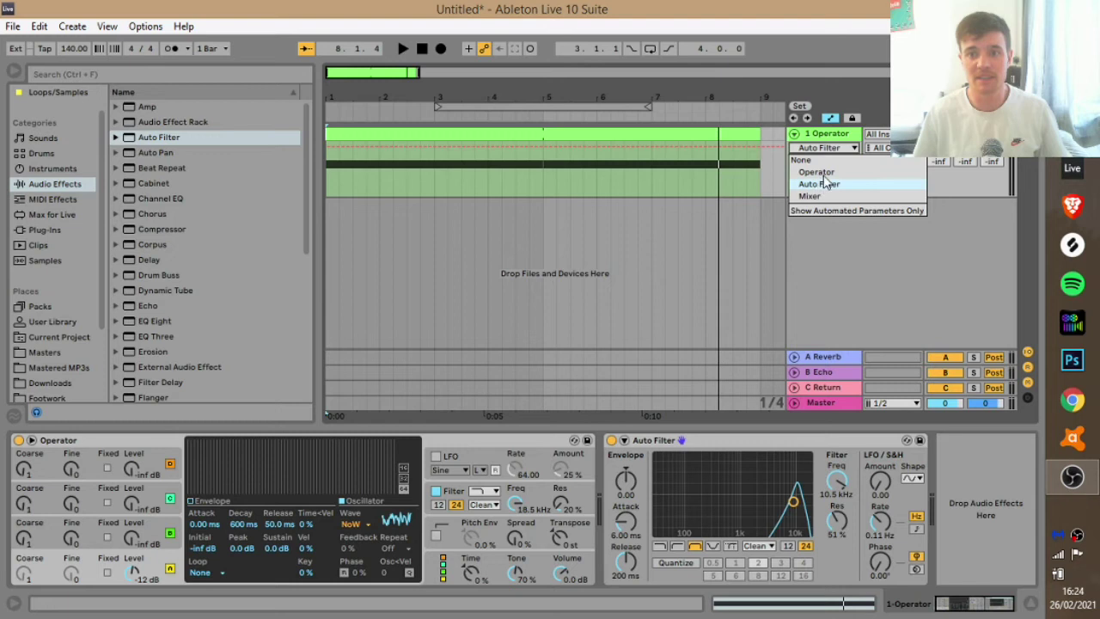
{"action": "left_click", "coordinate": [819, 184]}
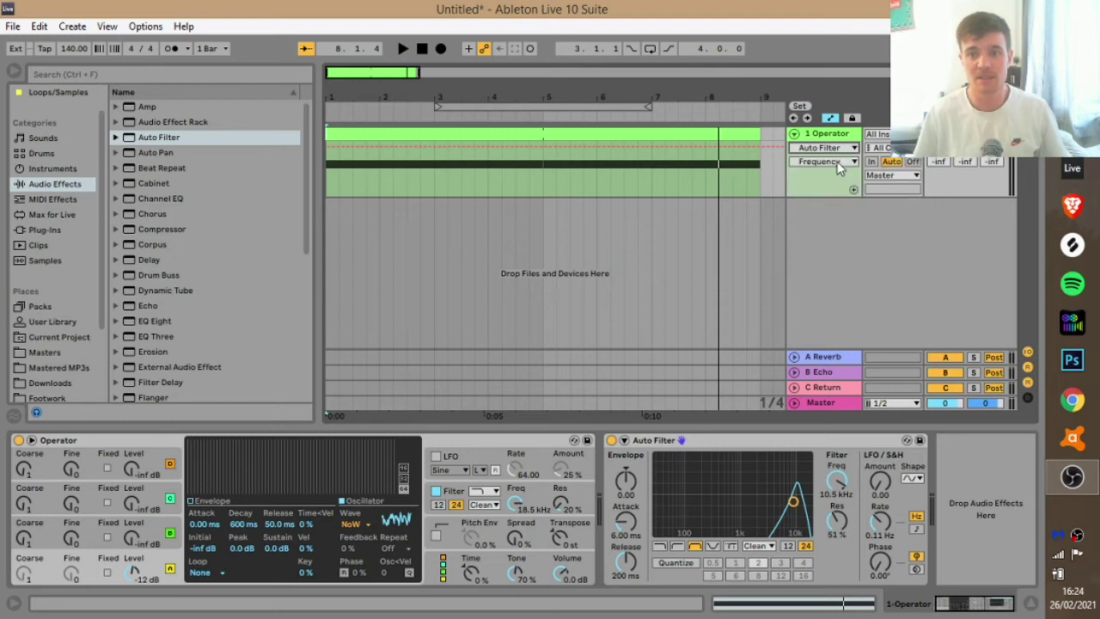
{"action": "left_click", "coordinate": [838, 165]}
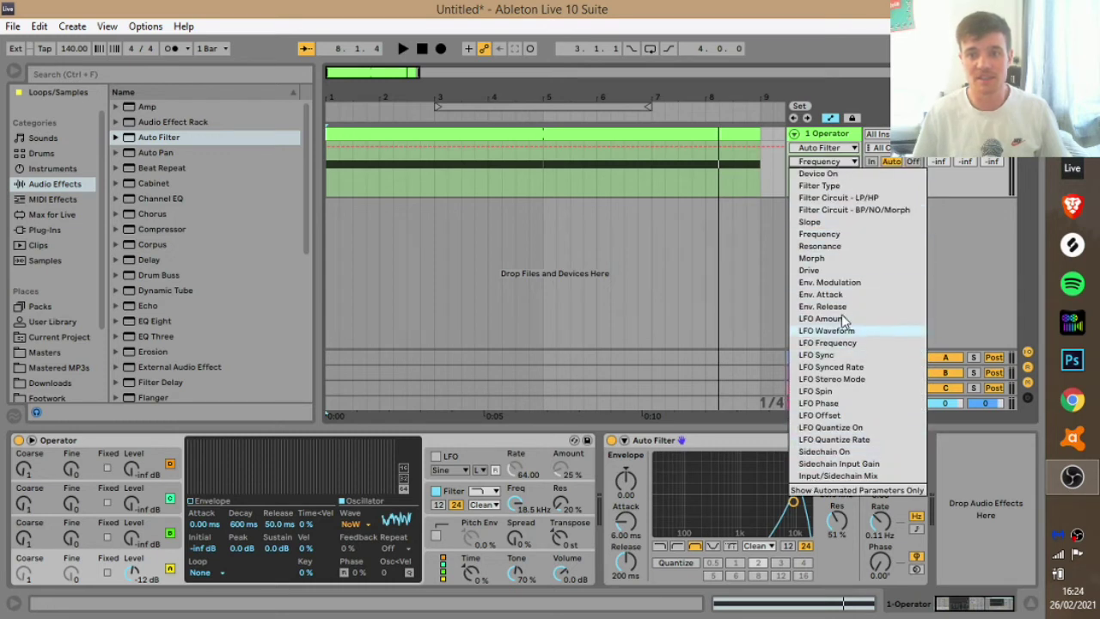
{"action": "left_click", "coordinate": [906, 236]}
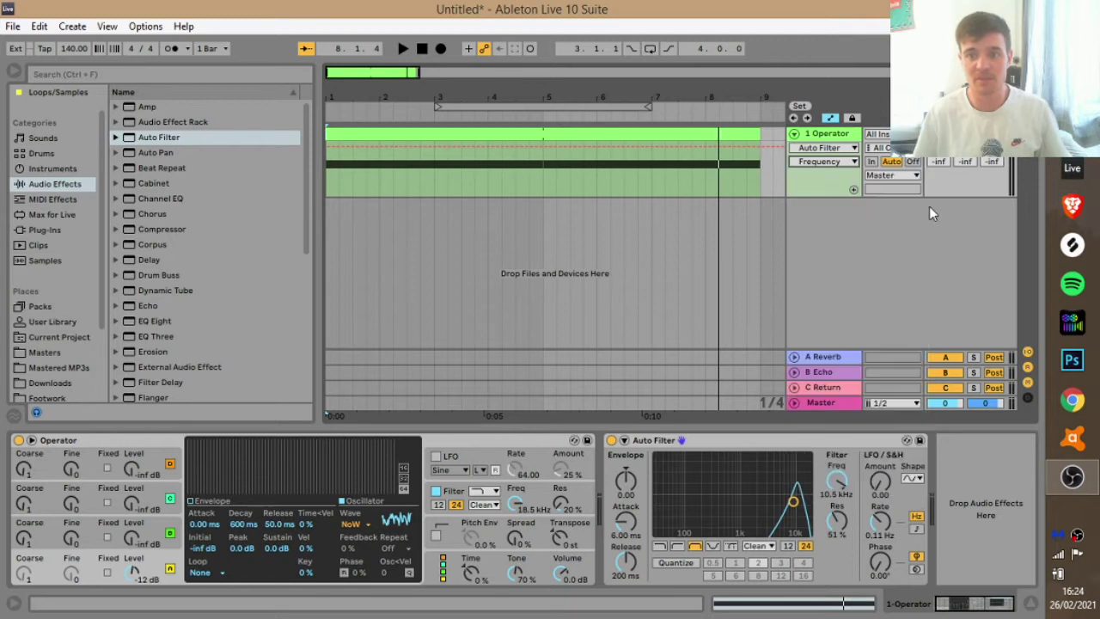
{"action": "mouse_move", "coordinate": [330, 153]}
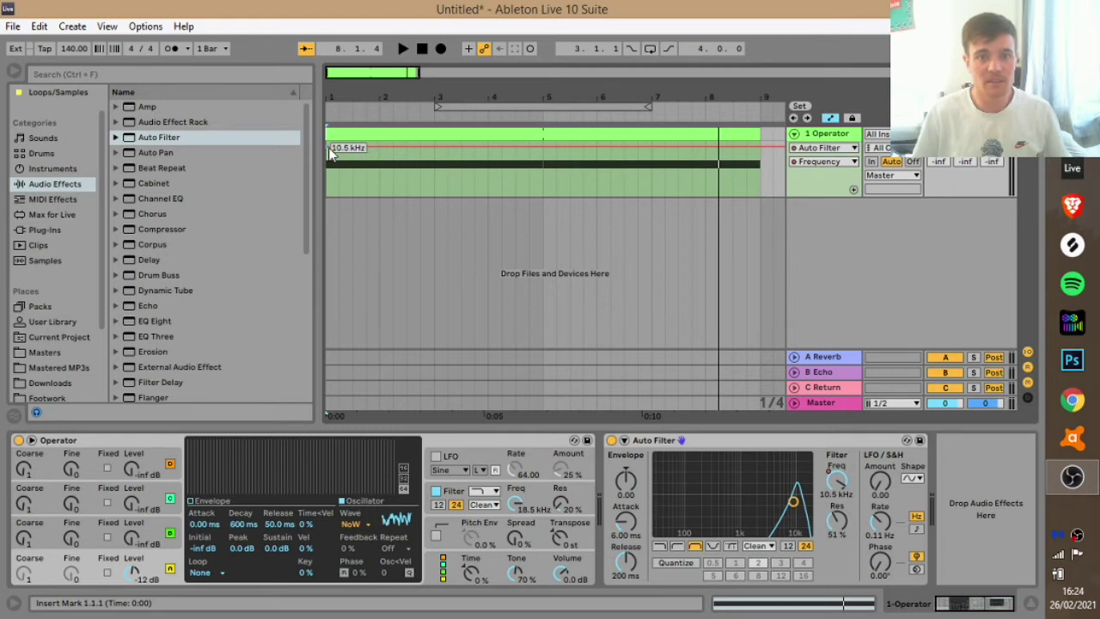
Step: Turn the frequency automation into a ramp rising from 26 Hz to the top
{"action": "left_click_drag", "start_coordinate": [331, 153], "coordinate": [585, 200]}
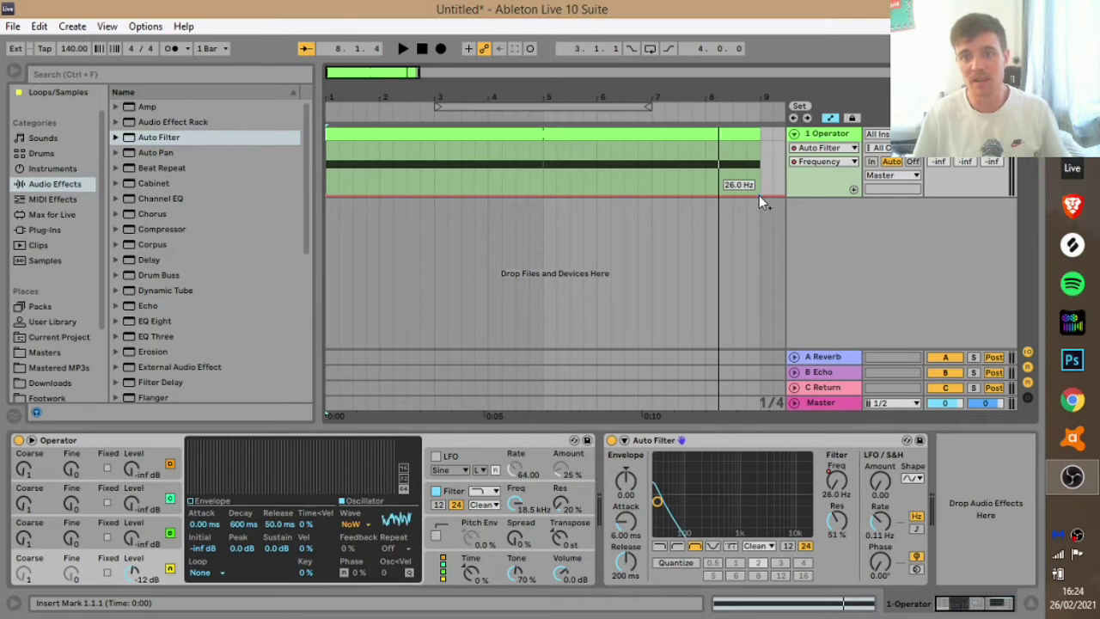
{"action": "left_click_drag", "start_coordinate": [758, 195], "coordinate": [760, 143]}
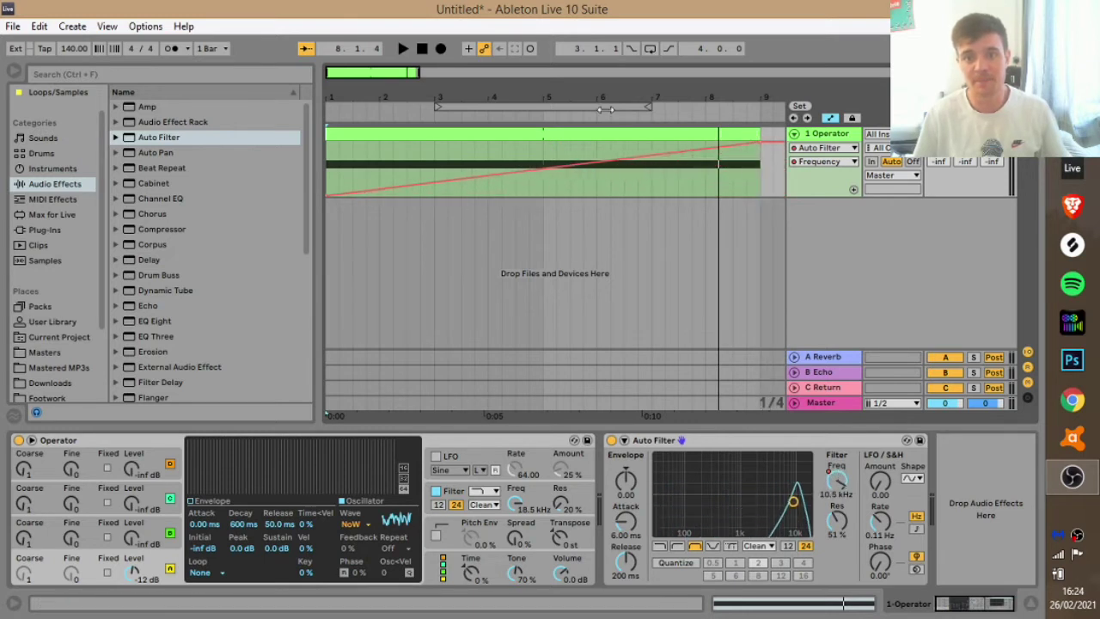
{"action": "left_click", "coordinate": [496, 136]}
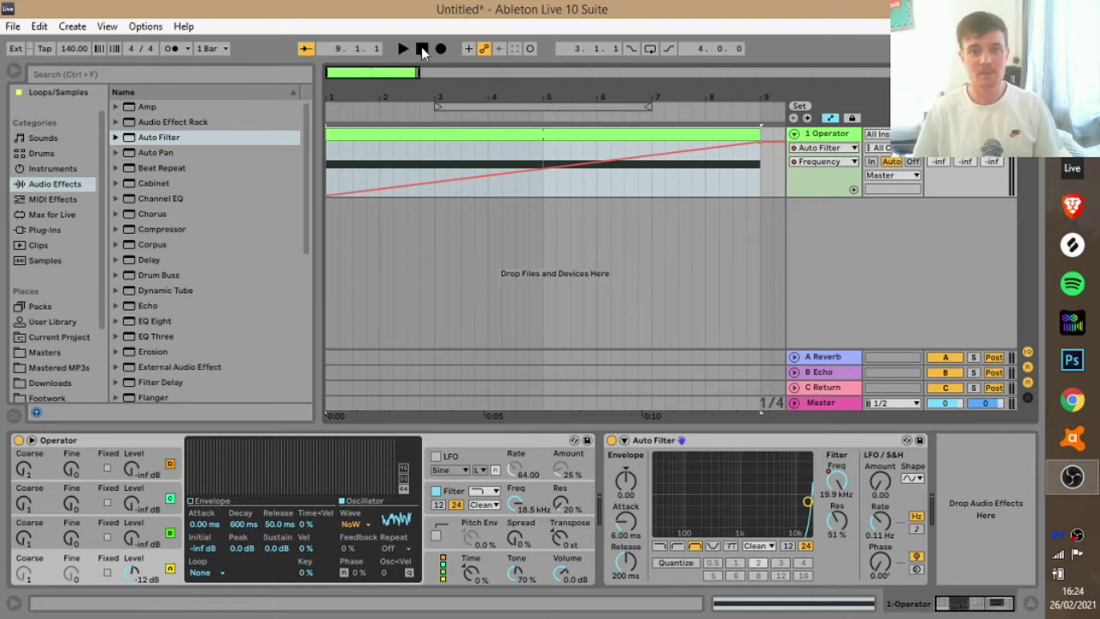
Step: Play the clip from bar 1 to hear the sweep, then zoom out to bars 1–14
{"action": "left_click", "coordinate": [422, 49]}
{"action": "key", "text": "space"}
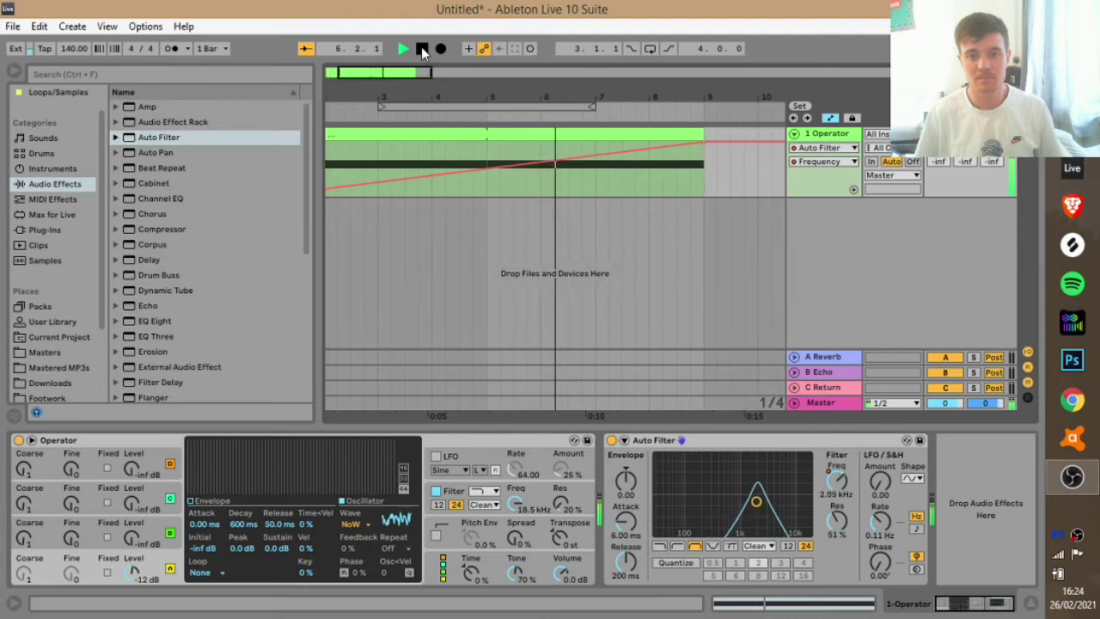
{"action": "left_click", "coordinate": [422, 50]}
{"action": "left_click_drag", "start_coordinate": [481, 105], "coordinate": [546, 112]}
Step: Add a Phaser after the Auto Filter and drag its XY dot up to raise frequency and feedback
{"action": "scroll", "coordinate": [147, 267], "scroll_direction": "down", "scroll_amount": 6}
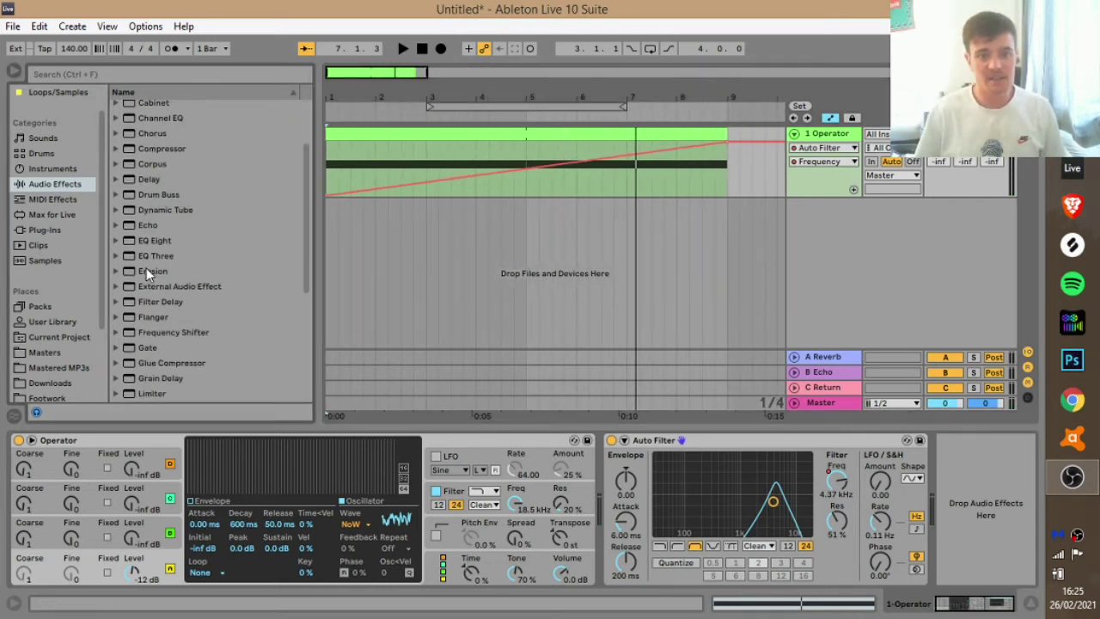
{"action": "left_click_drag", "start_coordinate": [148, 276], "coordinate": [971, 505]}
{"action": "left_click_drag", "start_coordinate": [839, 501], "coordinate": [834, 469]}
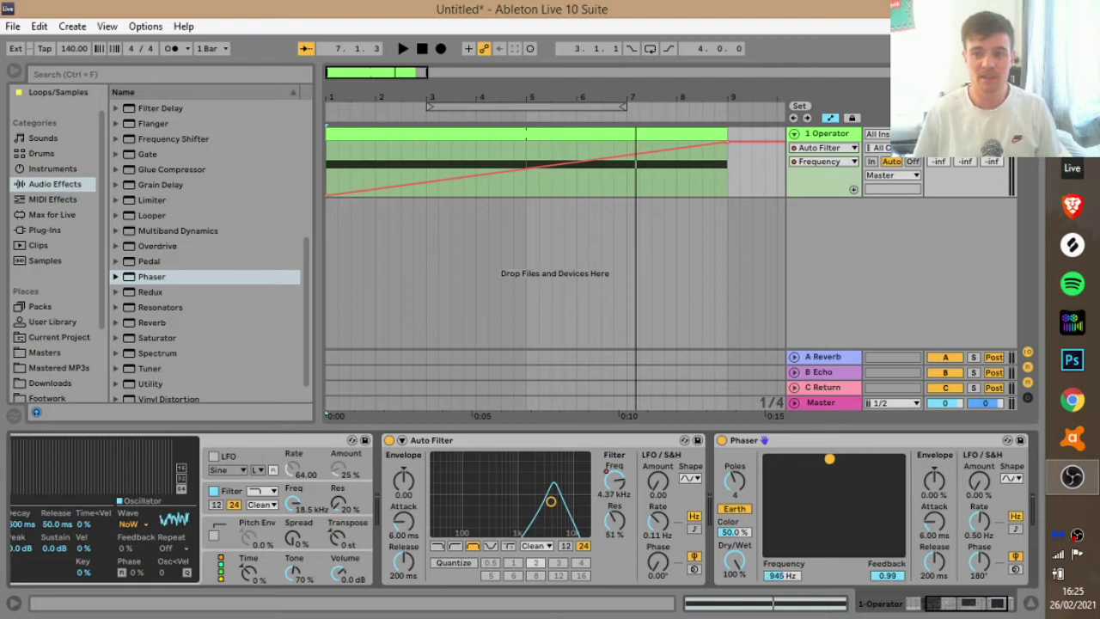
{"action": "left_click_drag", "start_coordinate": [832, 467], "coordinate": [847, 483]}
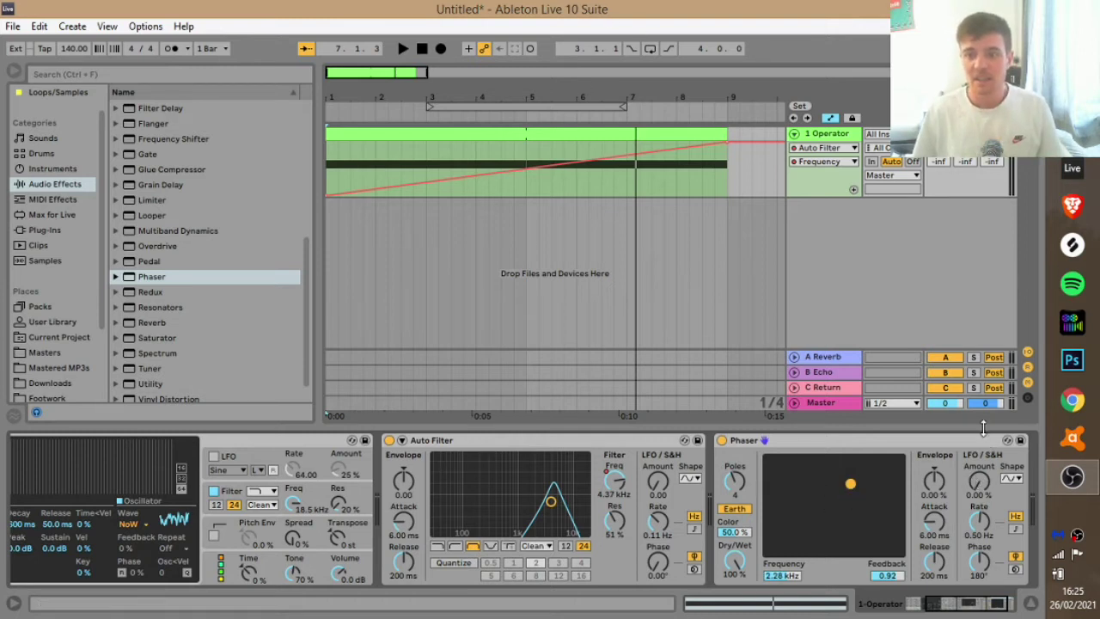
Step: Audition from bar 3 and the start while sweeping the Phaser to 163 Hz, 0.99 feedback
{"action": "left_click", "coordinate": [444, 161]}
{"action": "key", "text": "space"}
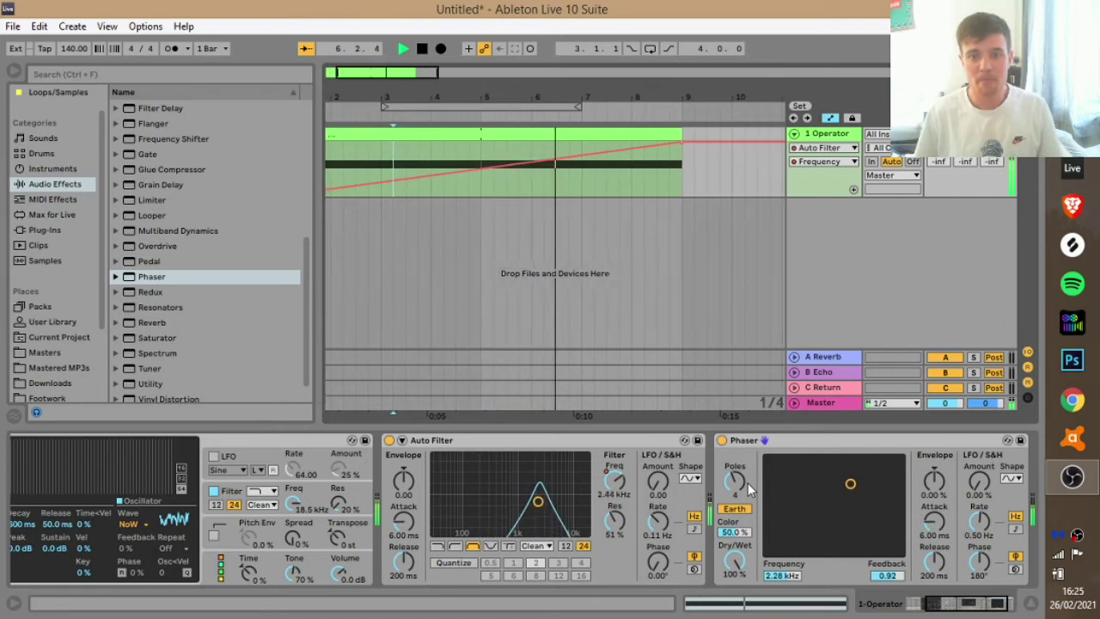
{"action": "left_click", "coordinate": [421, 48]}
{"action": "left_click", "coordinate": [421, 49]}
{"action": "left_click_drag", "start_coordinate": [442, 88], "coordinate": [445, 80]}
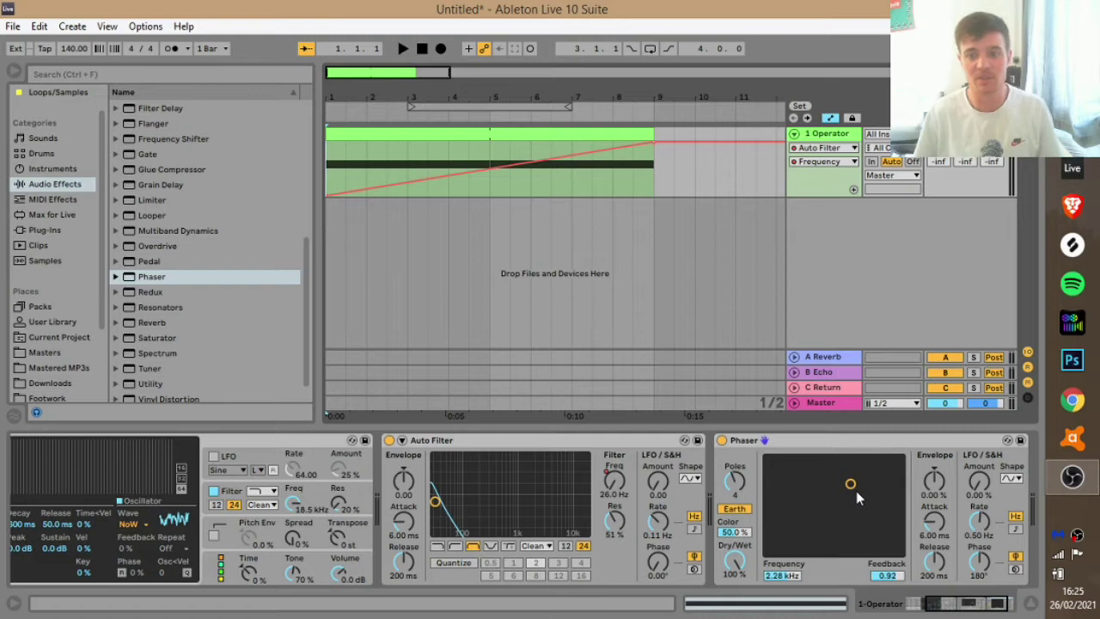
{"action": "key", "text": "space"}
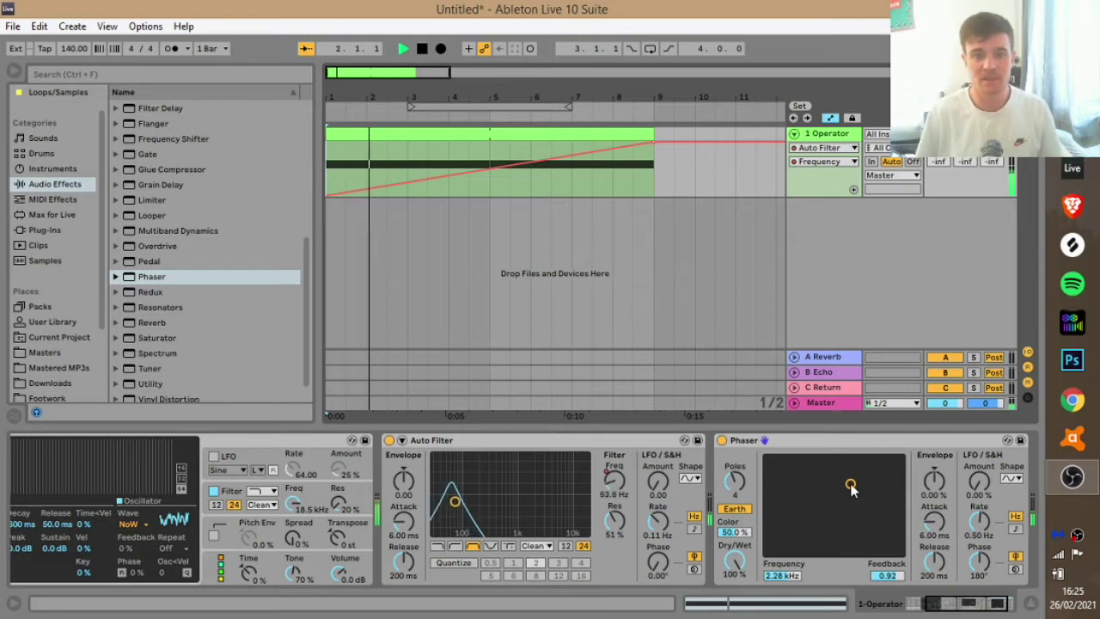
{"action": "left_click_drag", "start_coordinate": [850, 486], "coordinate": [788, 462]}
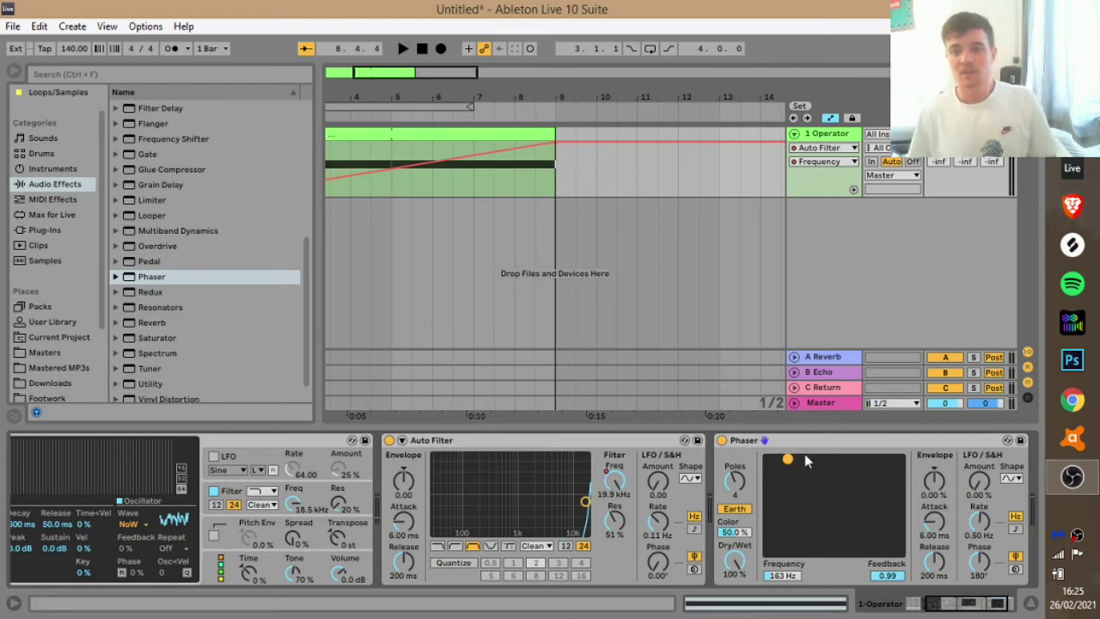
{"action": "left_click", "coordinate": [811, 439]}
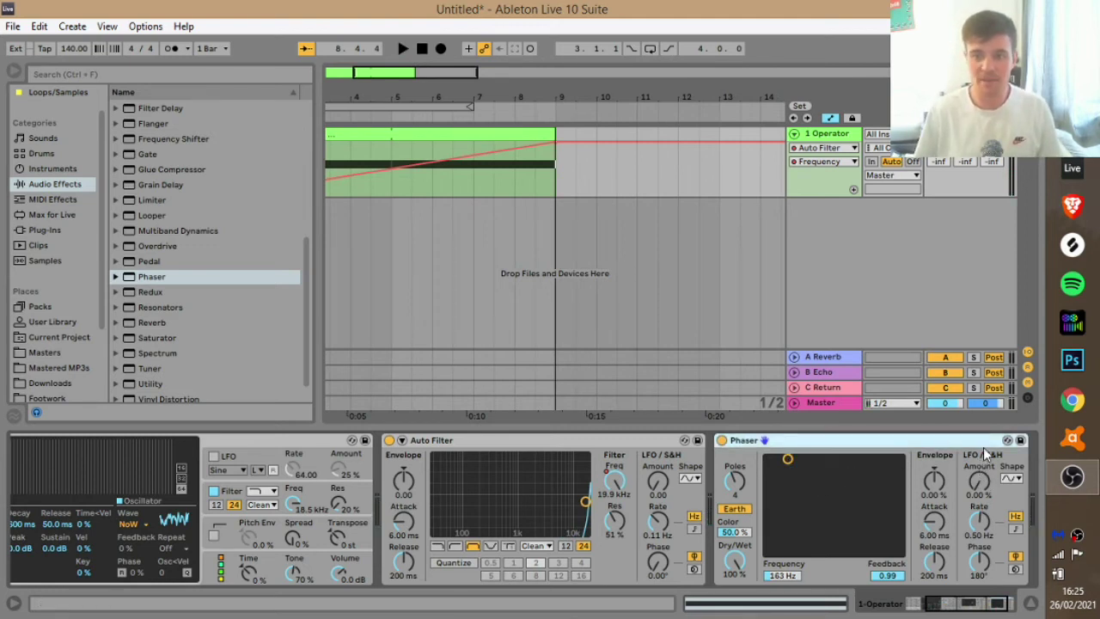
Step: Raise the Phaser LFO amount to 84.9% and move its frequency to 2.98 kHz
{"action": "left_click", "coordinate": [982, 483]}
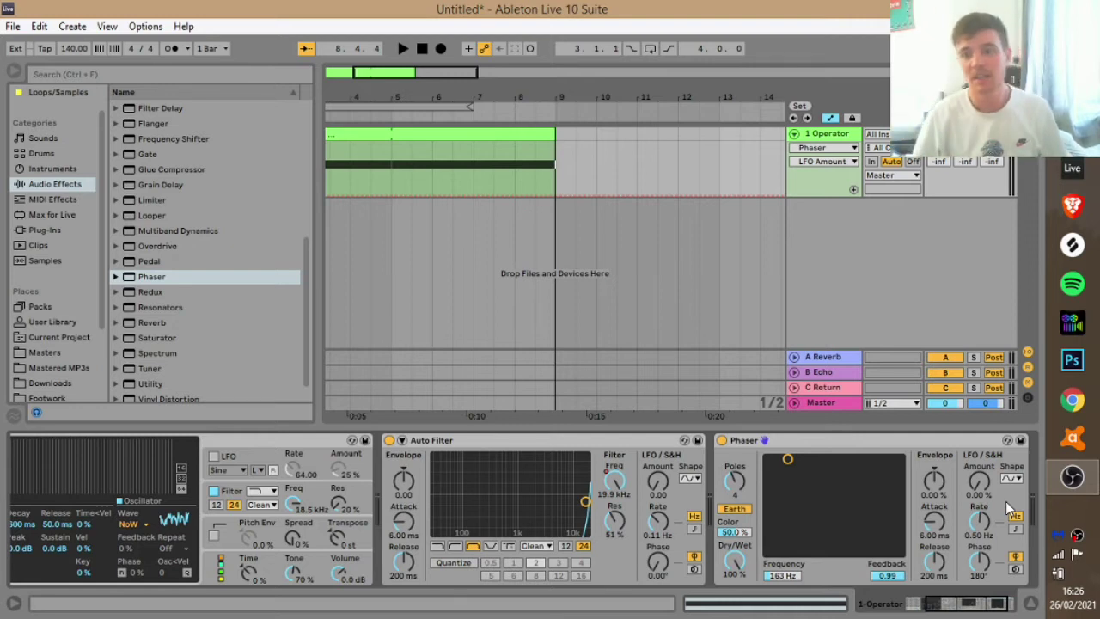
{"action": "left_click_drag", "start_coordinate": [982, 490], "coordinate": [982, 479]}
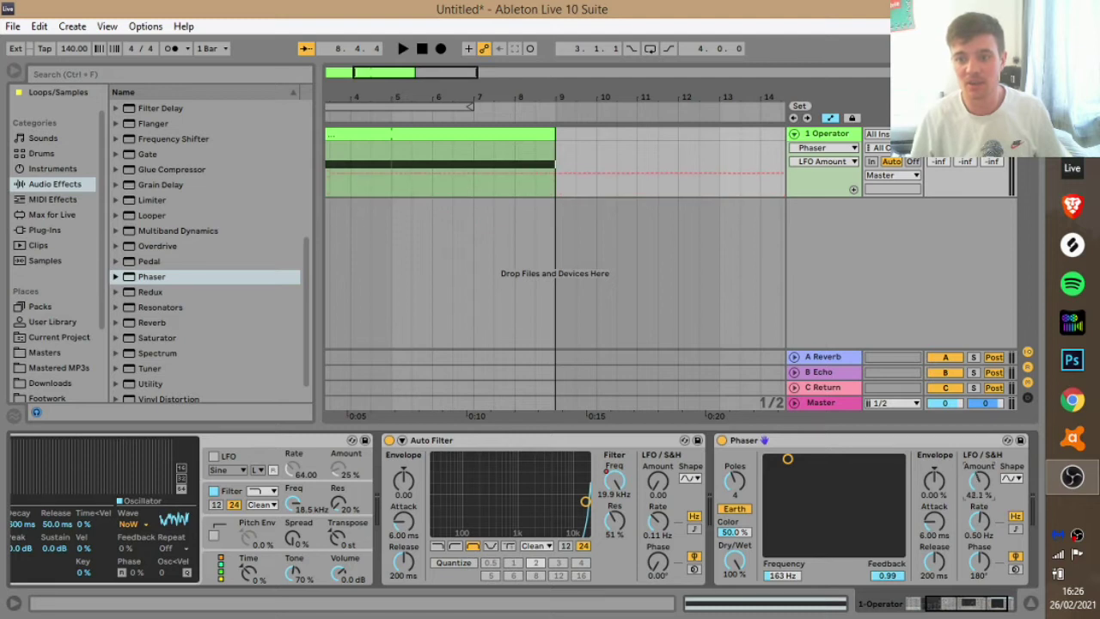
{"action": "left_click_drag", "start_coordinate": [979, 481], "coordinate": [979, 447]}
{"action": "left_click_drag", "start_coordinate": [867, 499], "coordinate": [849, 467]}
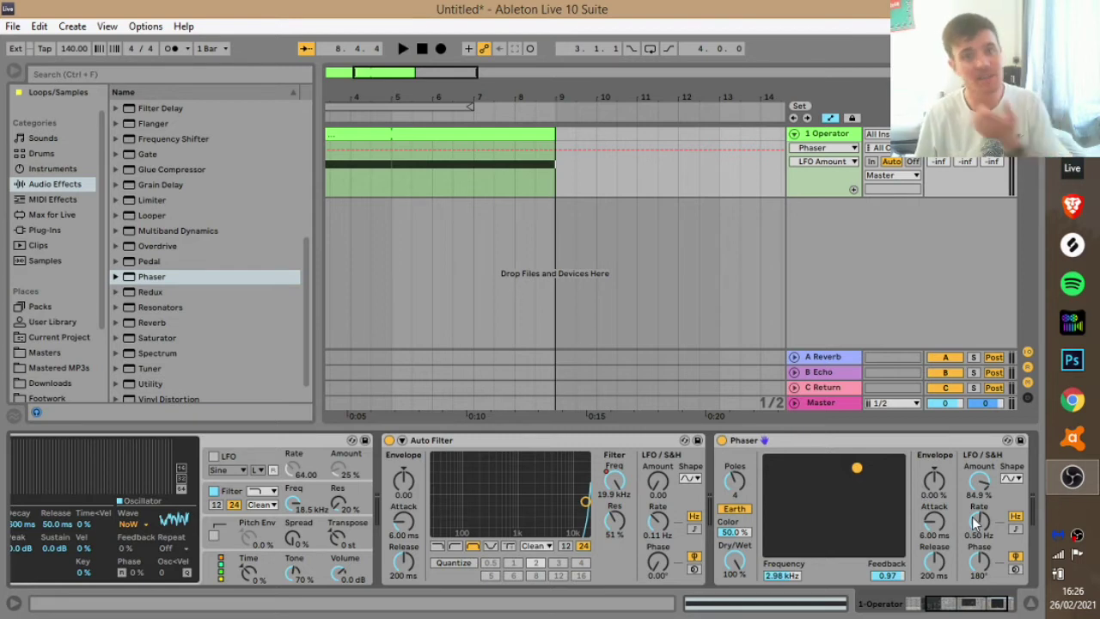
{"action": "left_click_drag", "start_coordinate": [976, 522], "coordinate": [975, 507]}
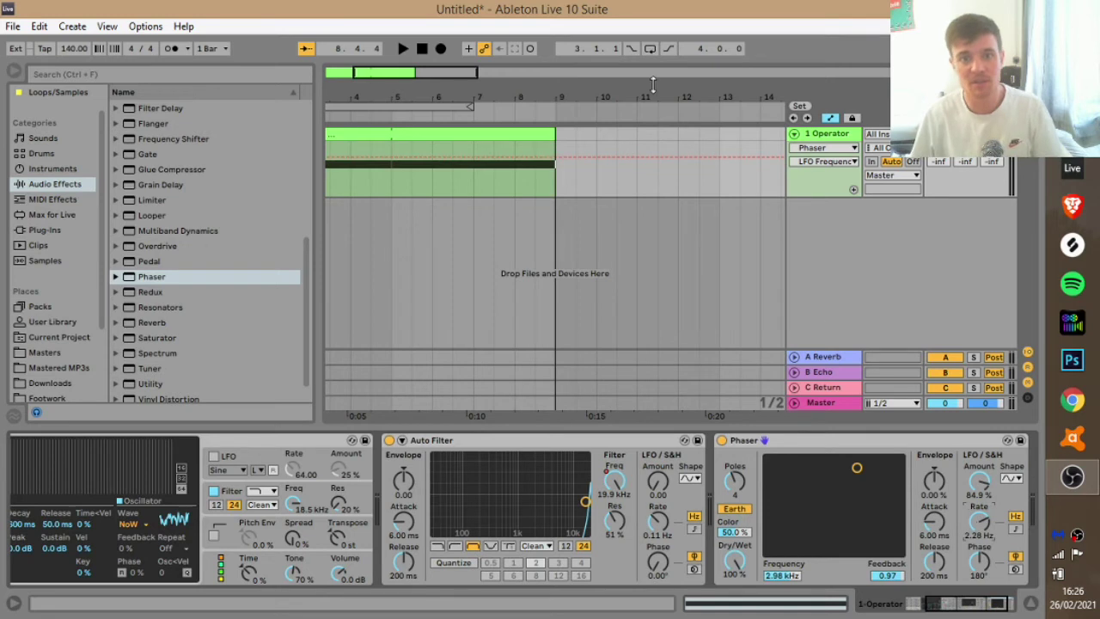
Step: Audition the Phaser from bar 3, then turn its LFO rate down to 0.01 Hz
{"action": "left_click", "coordinate": [390, 177]}
{"action": "scroll", "coordinate": [404, 176], "scroll_direction": "left", "scroll_amount": 3}
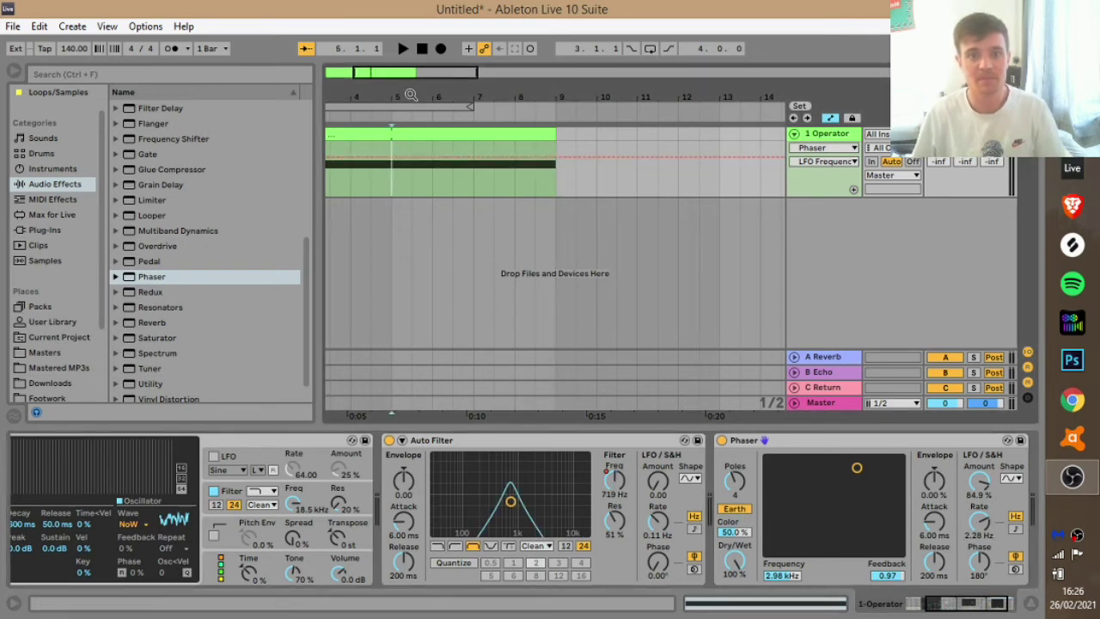
{"action": "left_click", "coordinate": [407, 175]}
{"action": "key", "text": "space"}
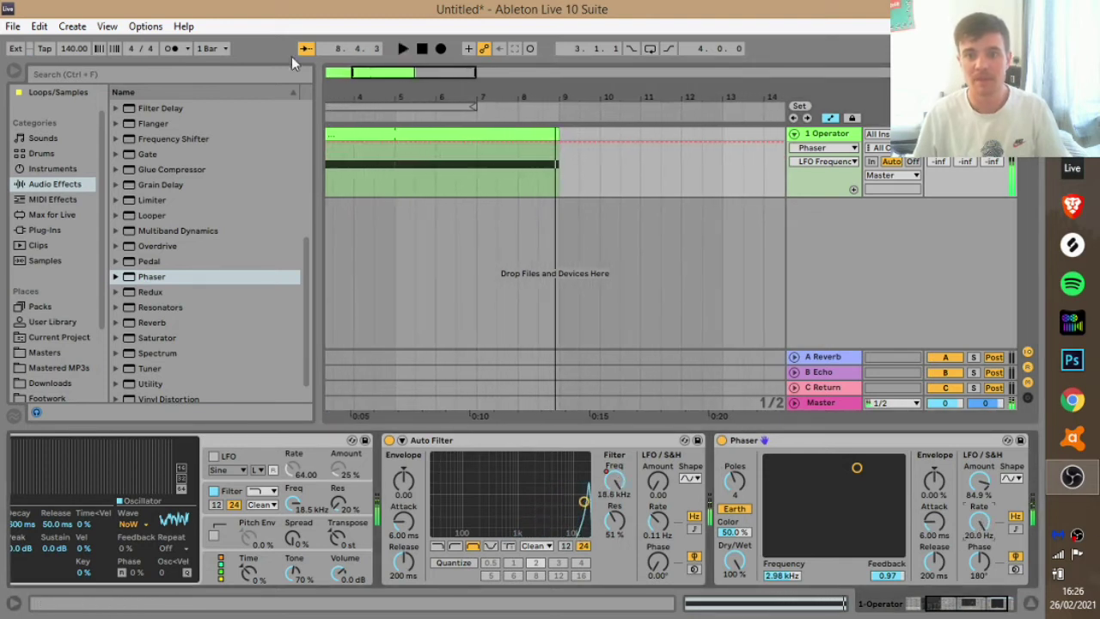
{"action": "key", "text": "space"}
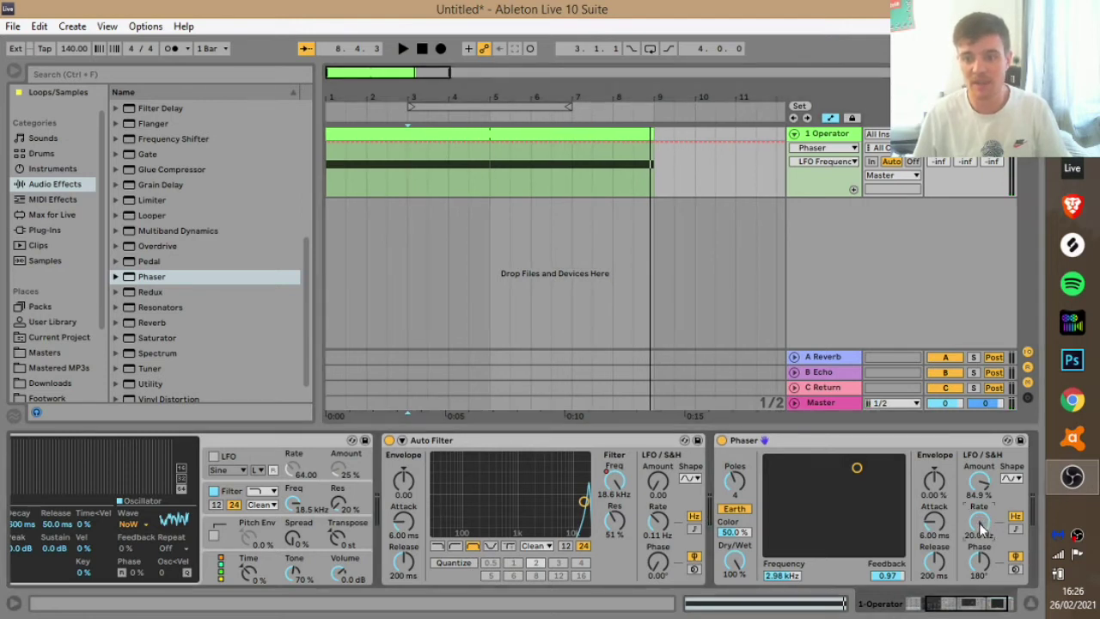
{"action": "left_click_drag", "start_coordinate": [980, 521], "coordinate": [979, 526]}
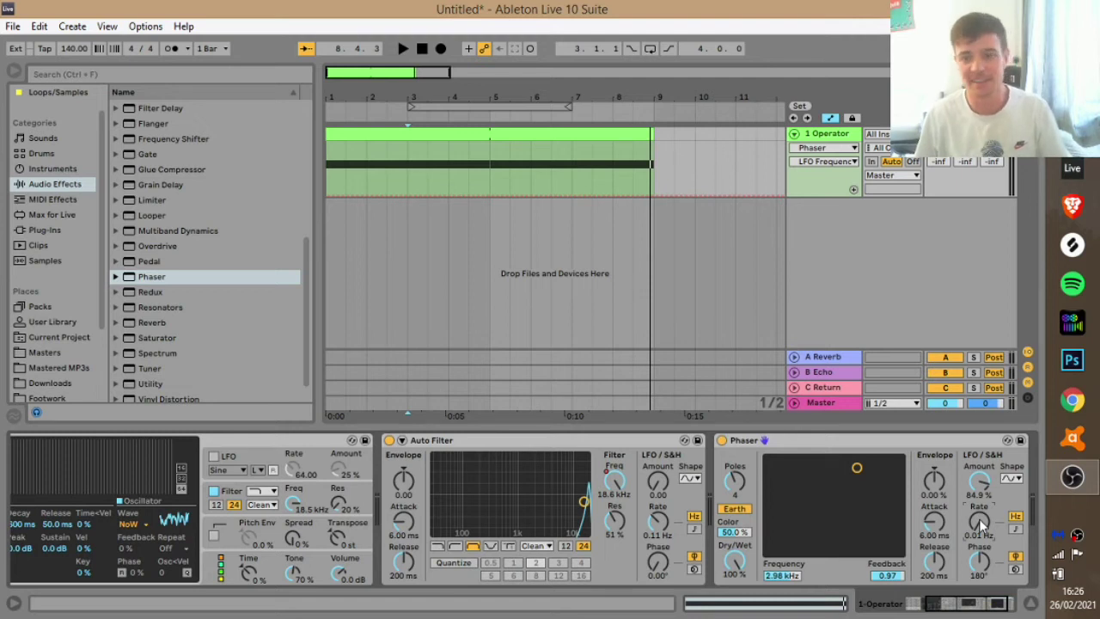
{"action": "right_click", "coordinate": [980, 523]}
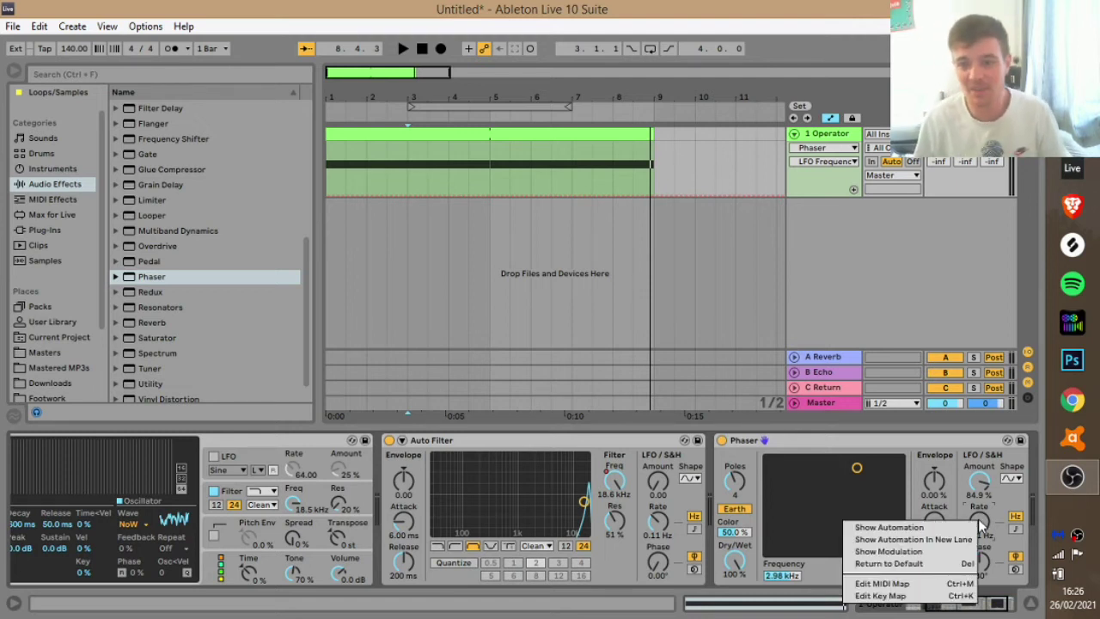
{"action": "left_click", "coordinate": [916, 530]}
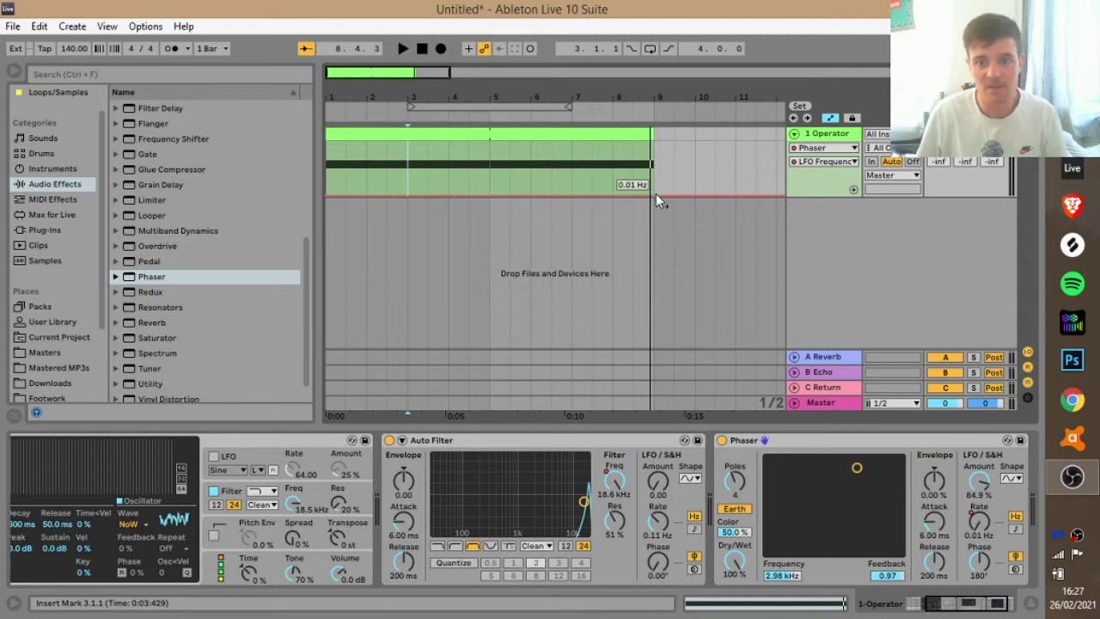
{"action": "left_click_drag", "start_coordinate": [656, 196], "coordinate": [655, 144]}
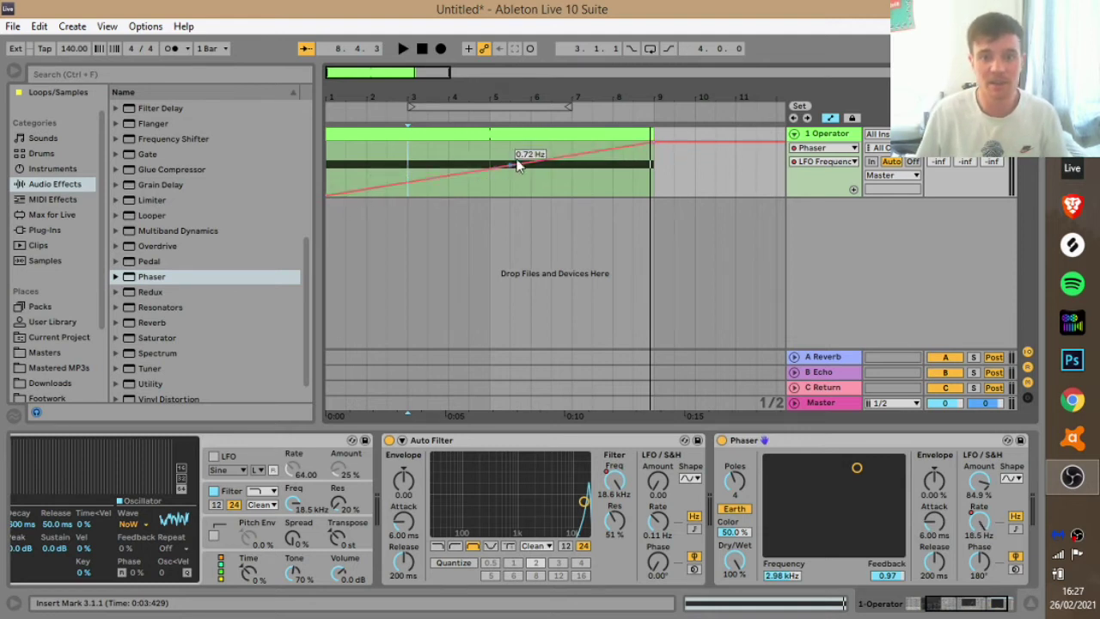
{"action": "left_click", "coordinate": [385, 166]}
{"action": "key", "text": "space"}
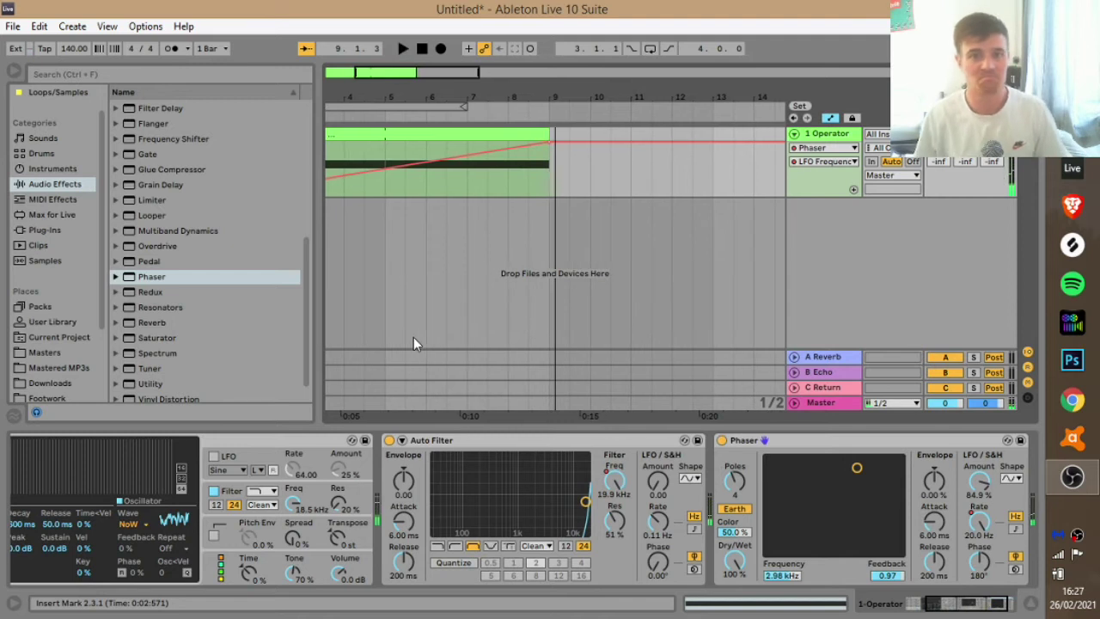
Step: Add a Reverb after the Phaser and set its quality to High
{"action": "scroll", "coordinate": [164, 328], "scroll_direction": "down", "scroll_amount": 1}
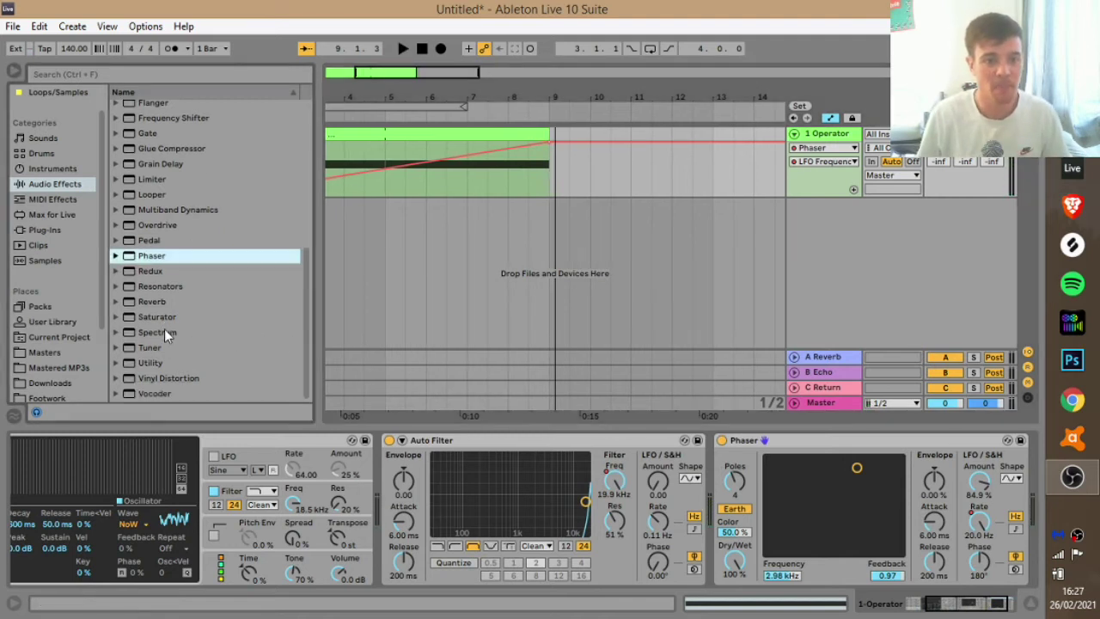
{"action": "left_click", "coordinate": [949, 609]}
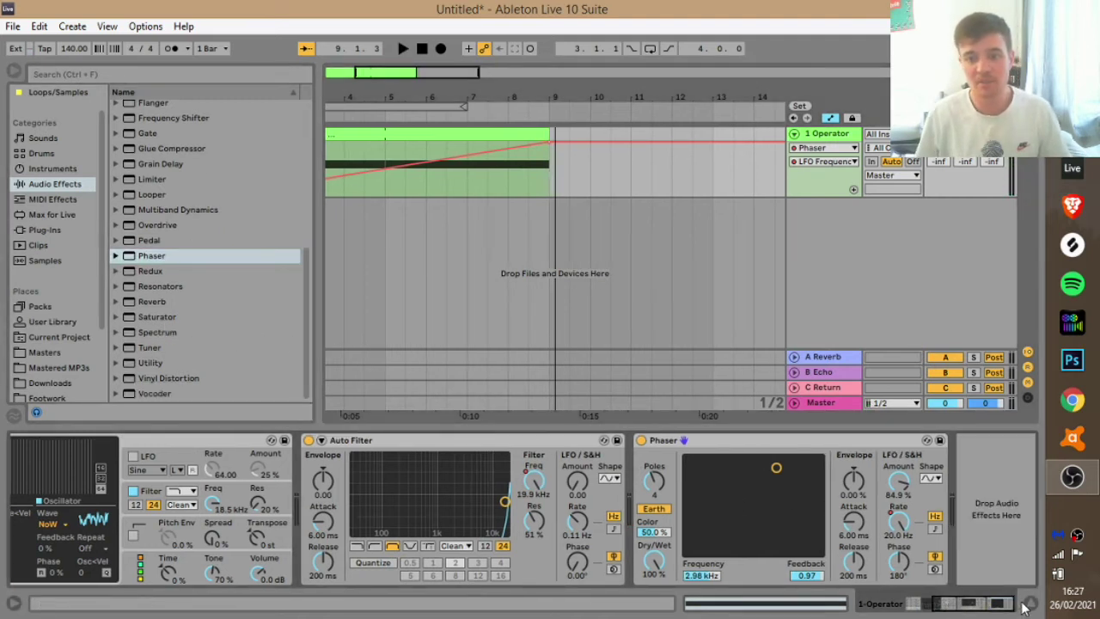
{"action": "left_click_drag", "start_coordinate": [145, 299], "coordinate": [1018, 466]}
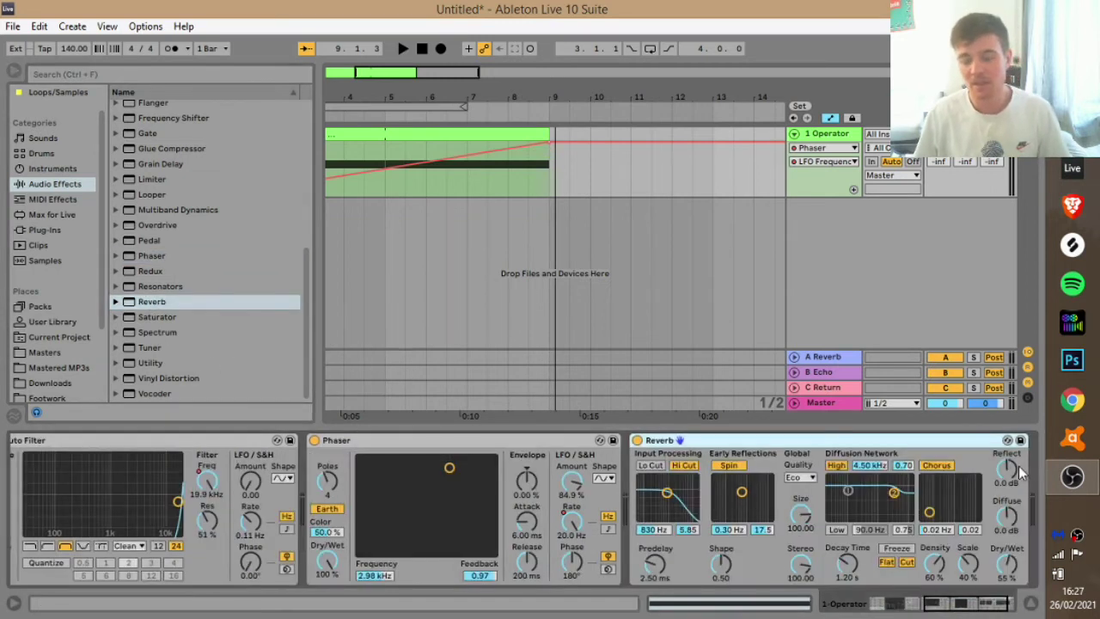
{"action": "left_click", "coordinate": [799, 478]}
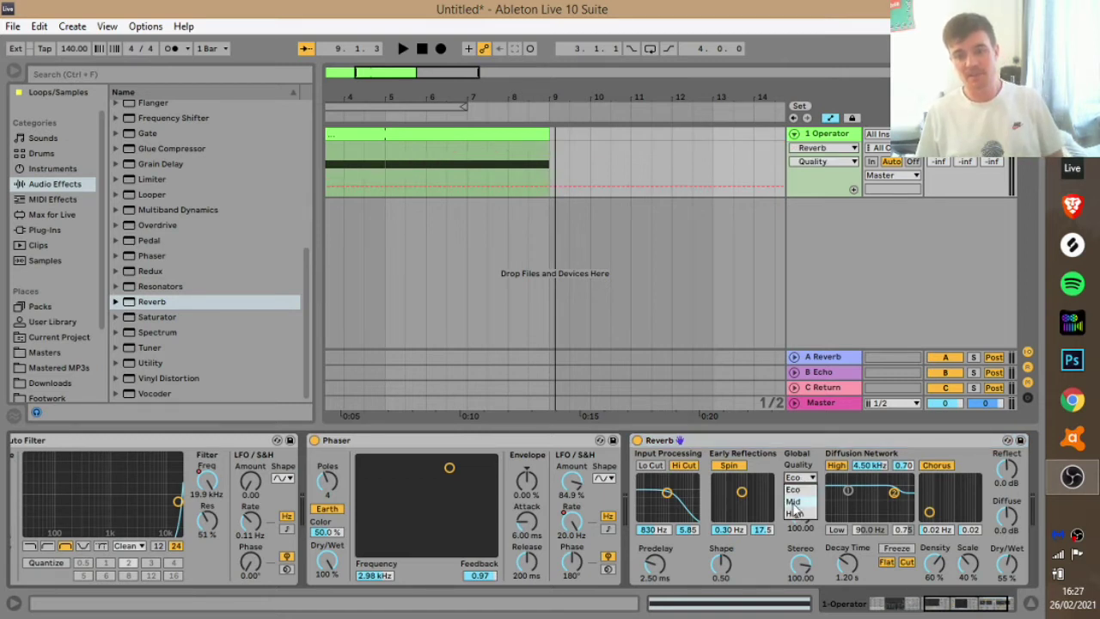
{"action": "left_click", "coordinate": [796, 514]}
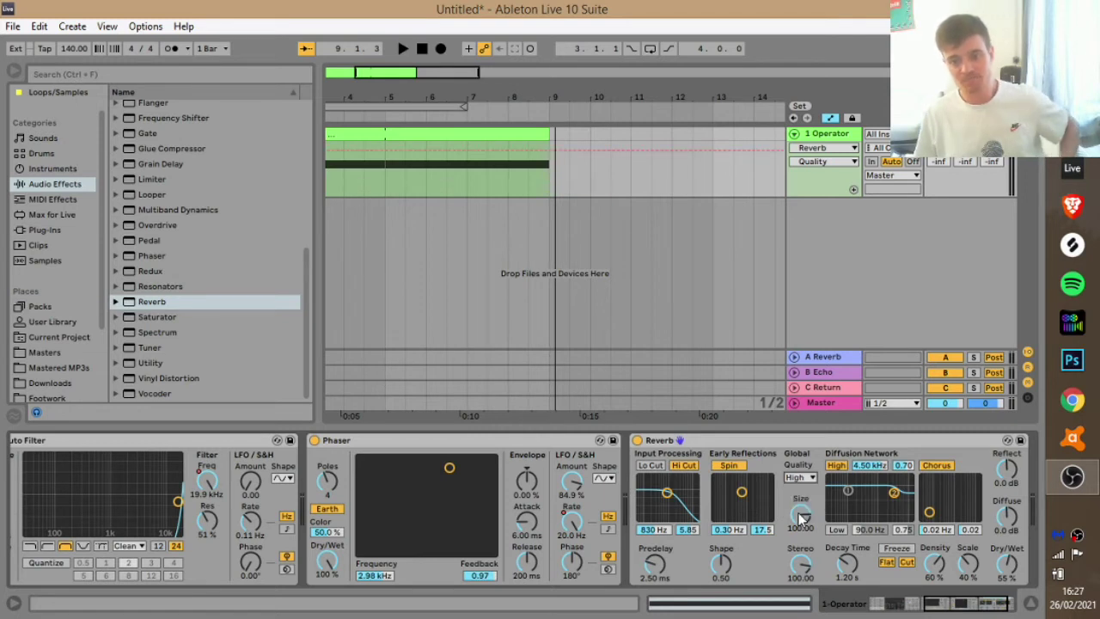
Step: Enable the Reverb low cut at 249 Hz, disable high cut, lower dry/wet, set decay 7.82 s
{"action": "left_click", "coordinate": [651, 465]}
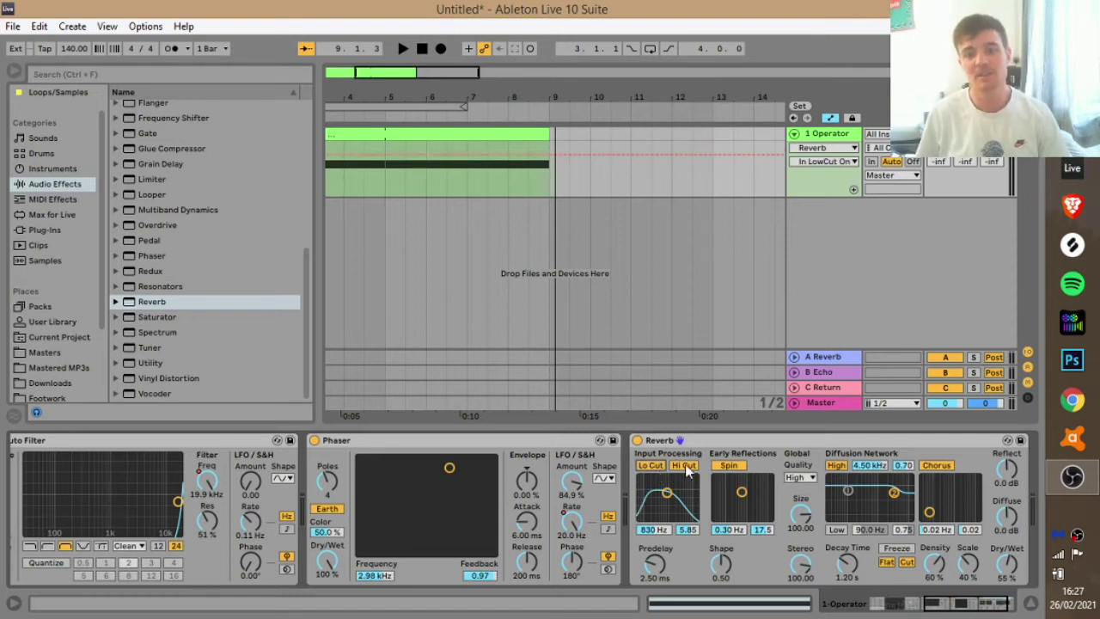
{"action": "left_click", "coordinate": [685, 466]}
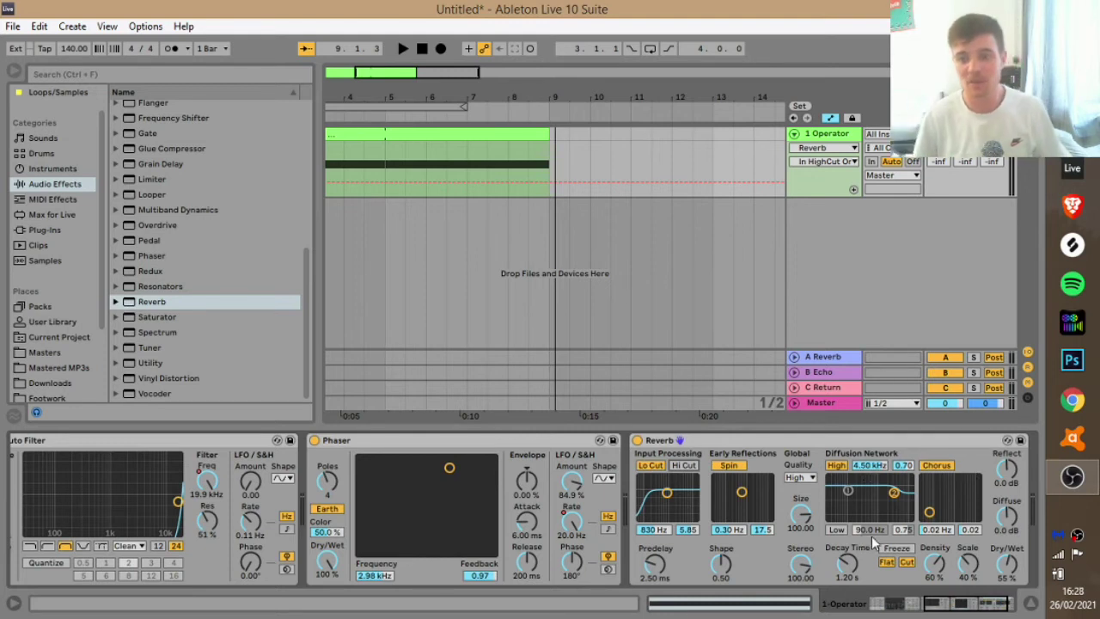
{"action": "left_click", "coordinate": [1006, 574]}
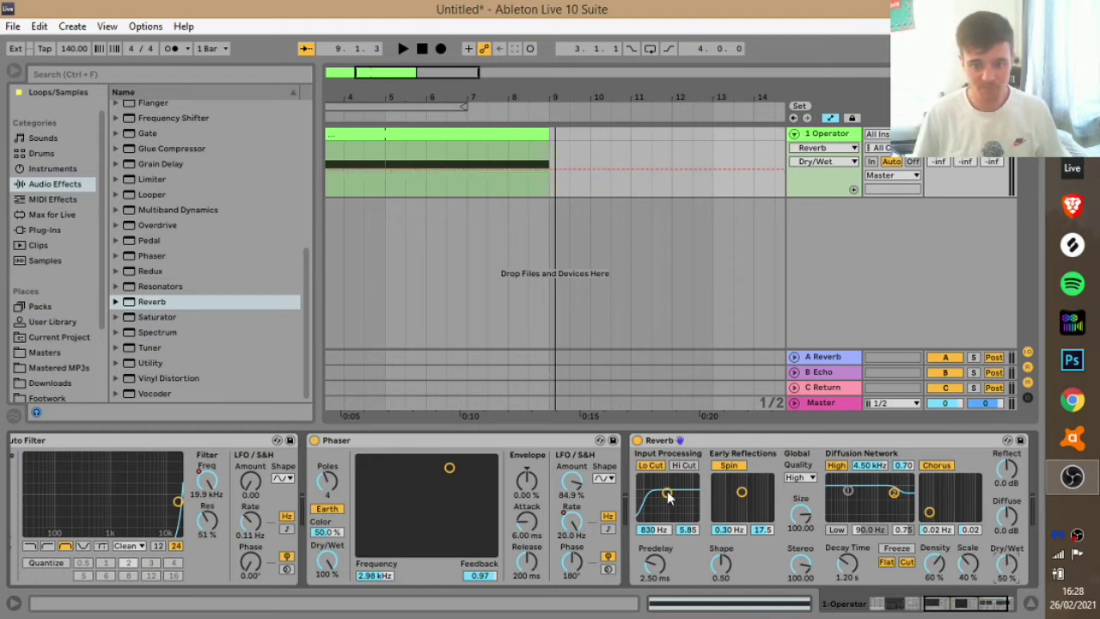
{"action": "left_click_drag", "start_coordinate": [667, 492], "coordinate": [656, 516]}
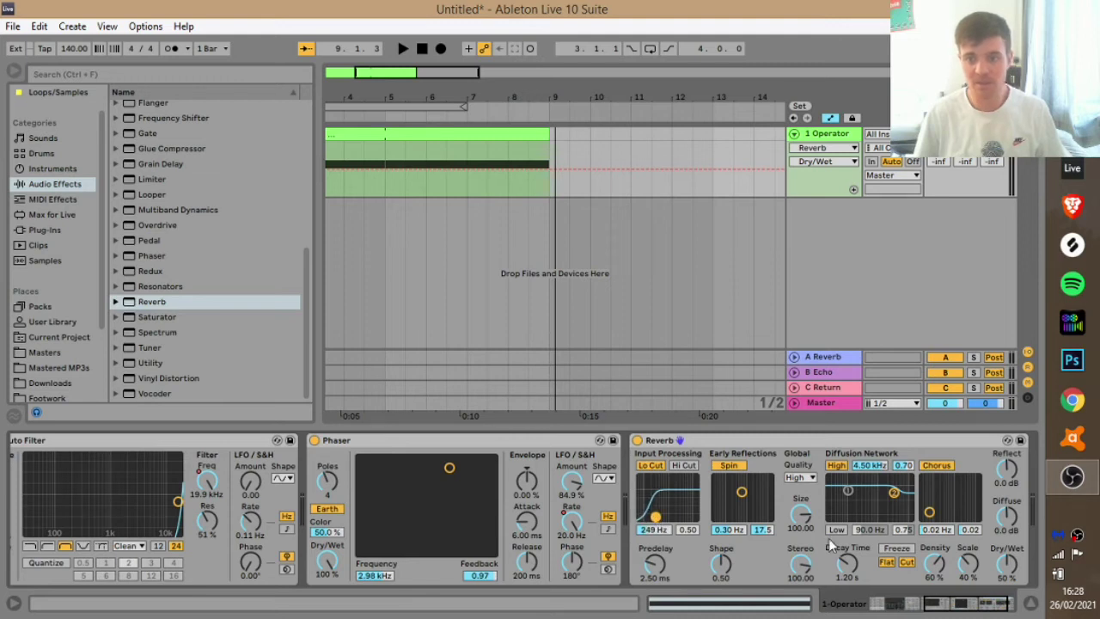
{"action": "mouse_move", "coordinate": [847, 564]}
{"action": "left_mouse_down"}
{"action": "mouse_move", "coordinate": [847, 550]}
{"action": "mouse_move", "coordinate": [848, 567]}
{"action": "left_mouse_up"}
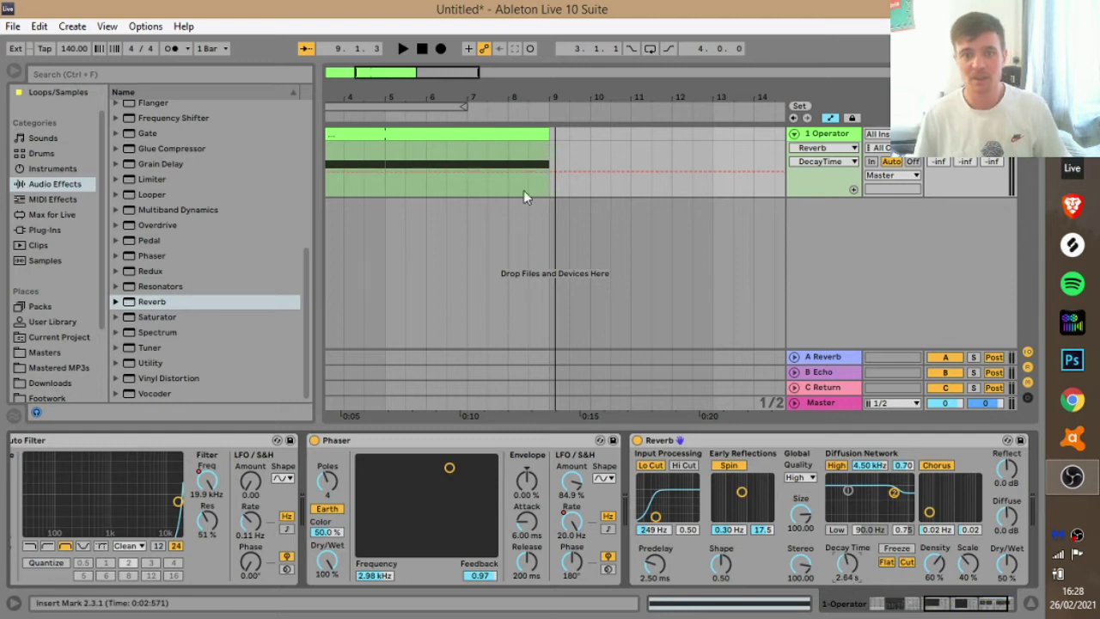
Step: Audition the reverb twice from bar 7, then zoom out to bars 1–13
{"action": "left_click", "coordinate": [472, 161]}
{"action": "key", "text": "space"}
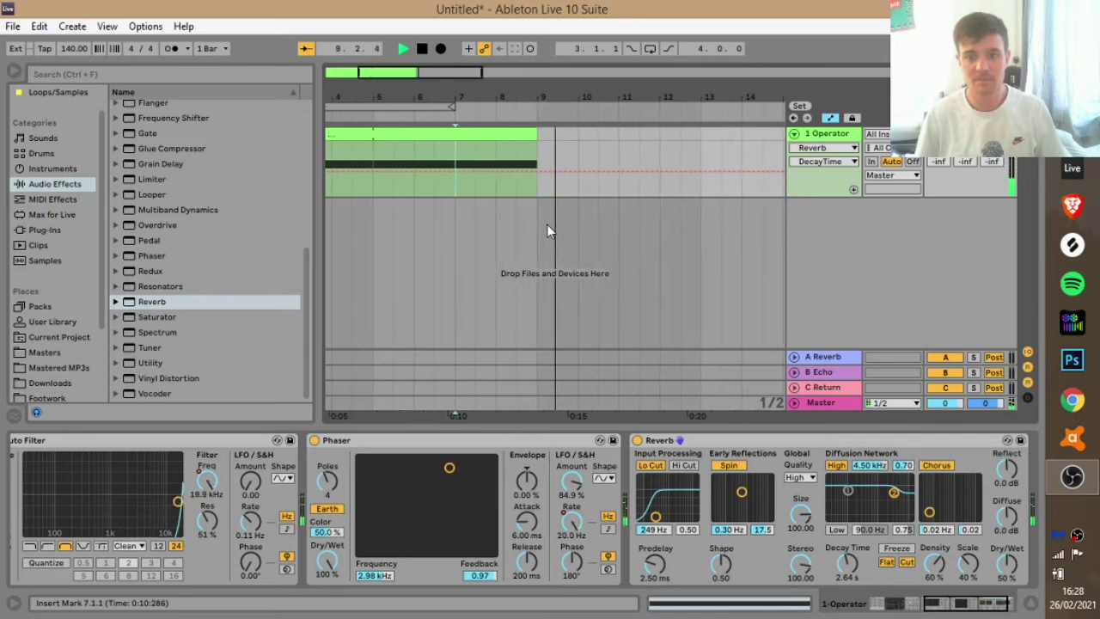
{"action": "key", "text": "space"}
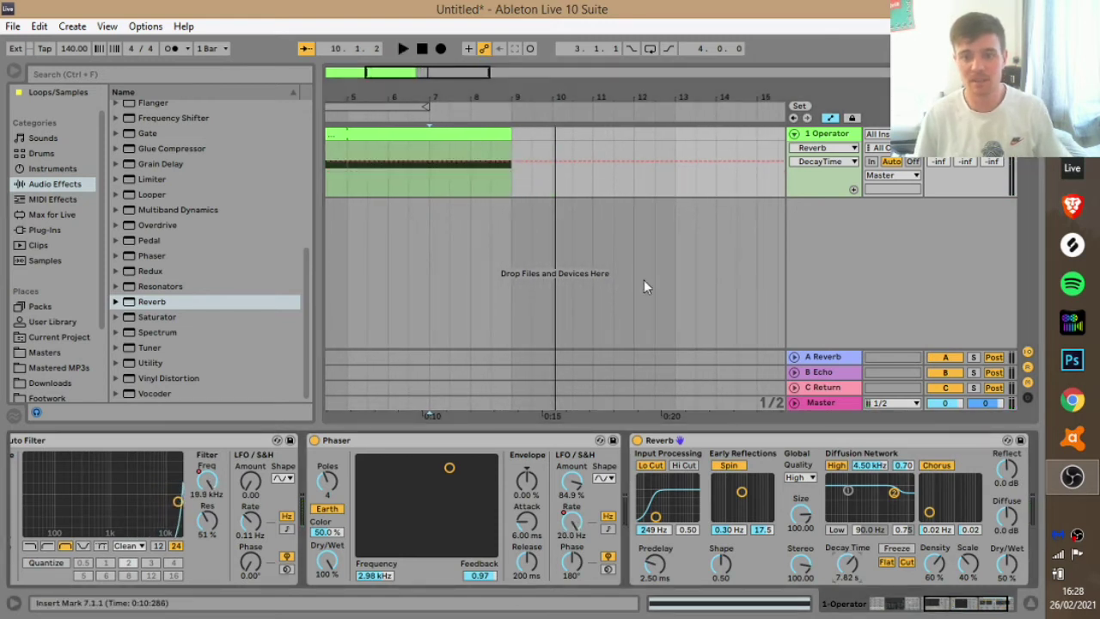
{"action": "left_click", "coordinate": [433, 185]}
{"action": "key", "text": "space"}
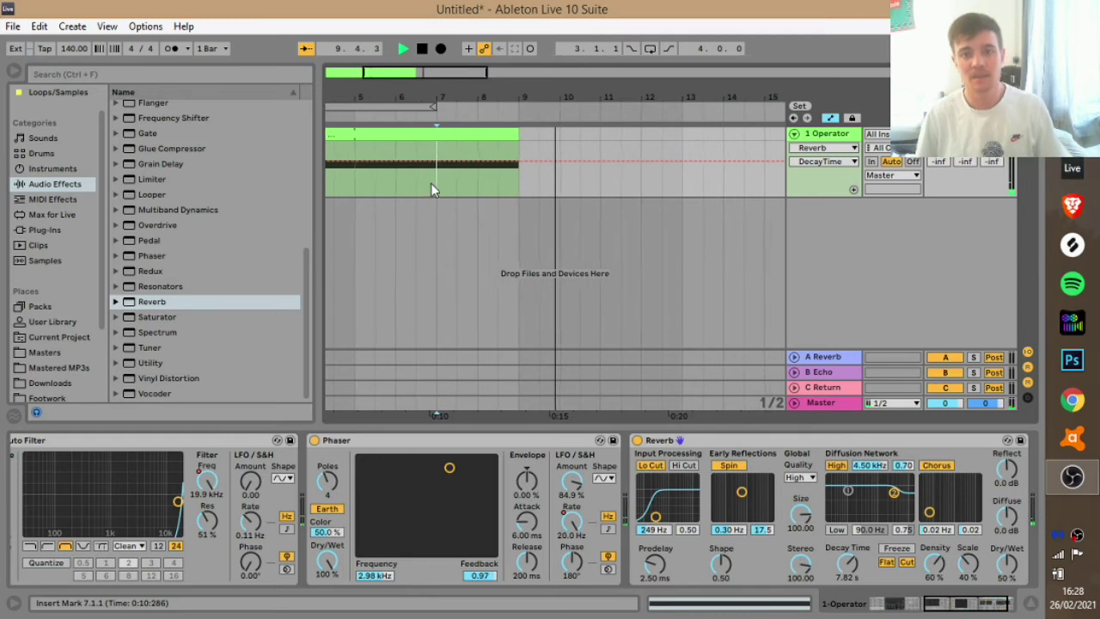
{"action": "key", "text": "space"}
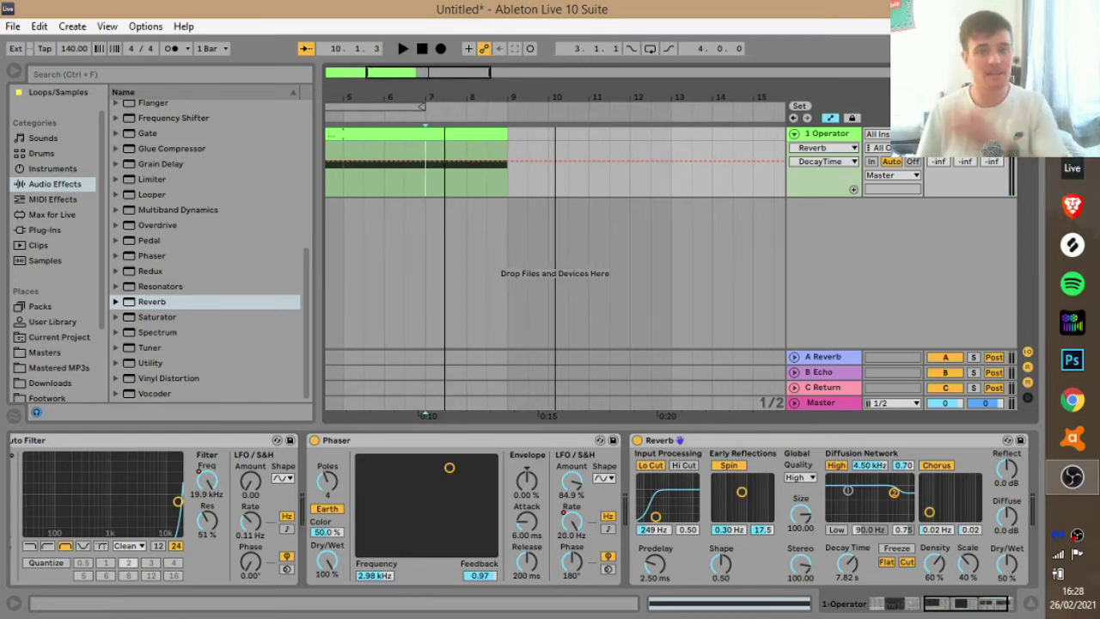
{"action": "left_click_drag", "start_coordinate": [445, 102], "coordinate": [550, 114]}
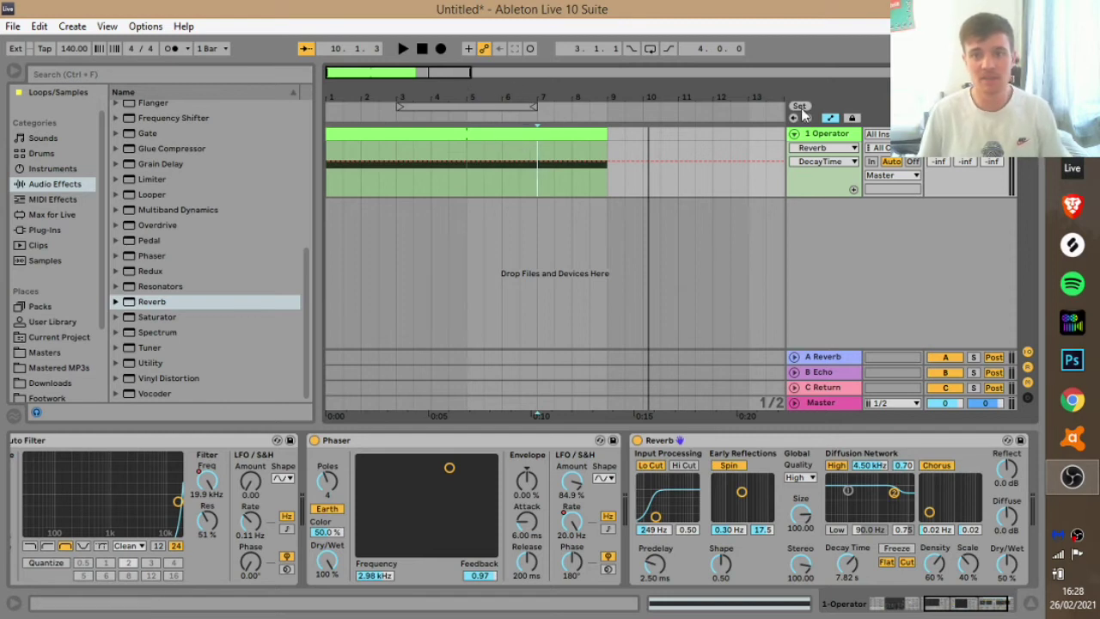
Step: Show the Auto Filter Freq automation and reverse it to fall from the top to 26 Hz at bar 9
{"action": "left_click_drag", "start_coordinate": [1028, 606], "coordinate": [936, 612]}
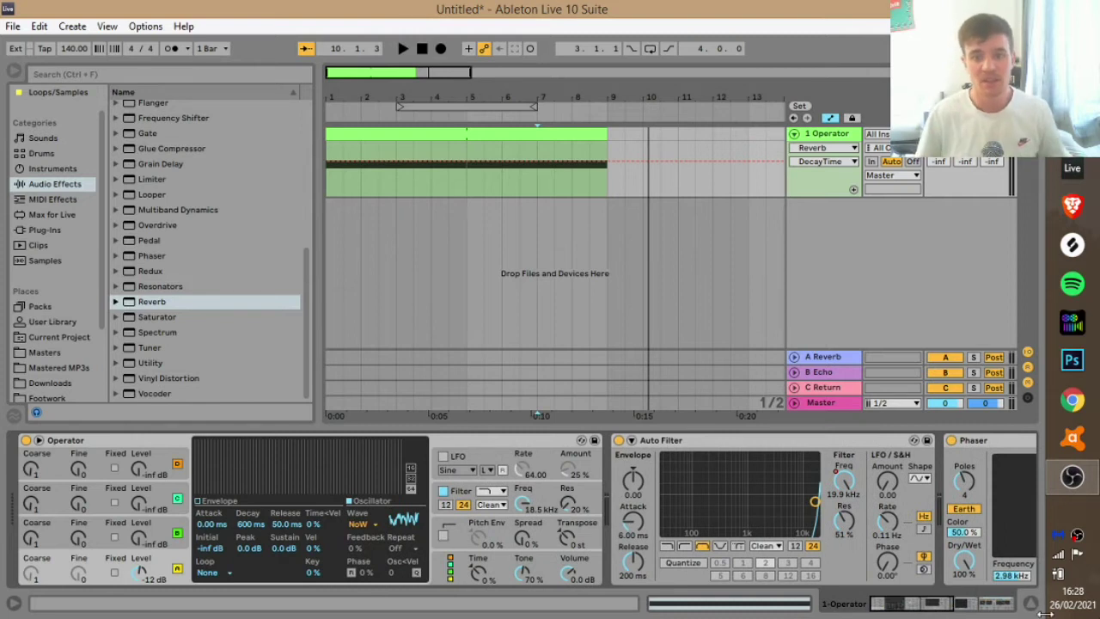
{"action": "right_click", "coordinate": [845, 483]}
{"action": "left_click", "coordinate": [850, 486]}
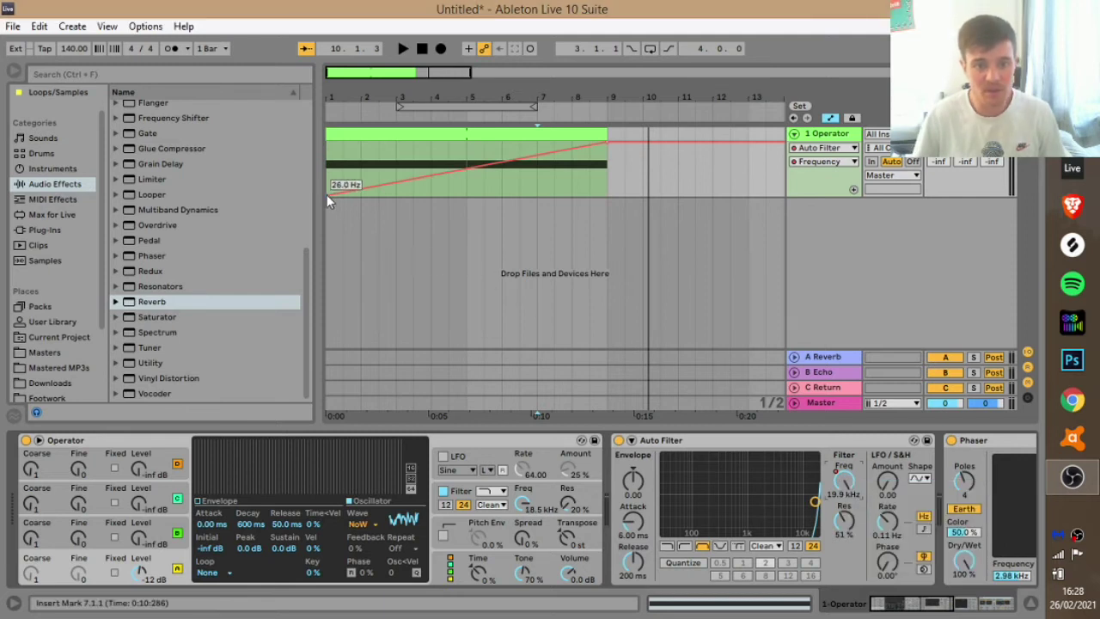
{"action": "left_click_drag", "start_coordinate": [327, 194], "coordinate": [327, 142]}
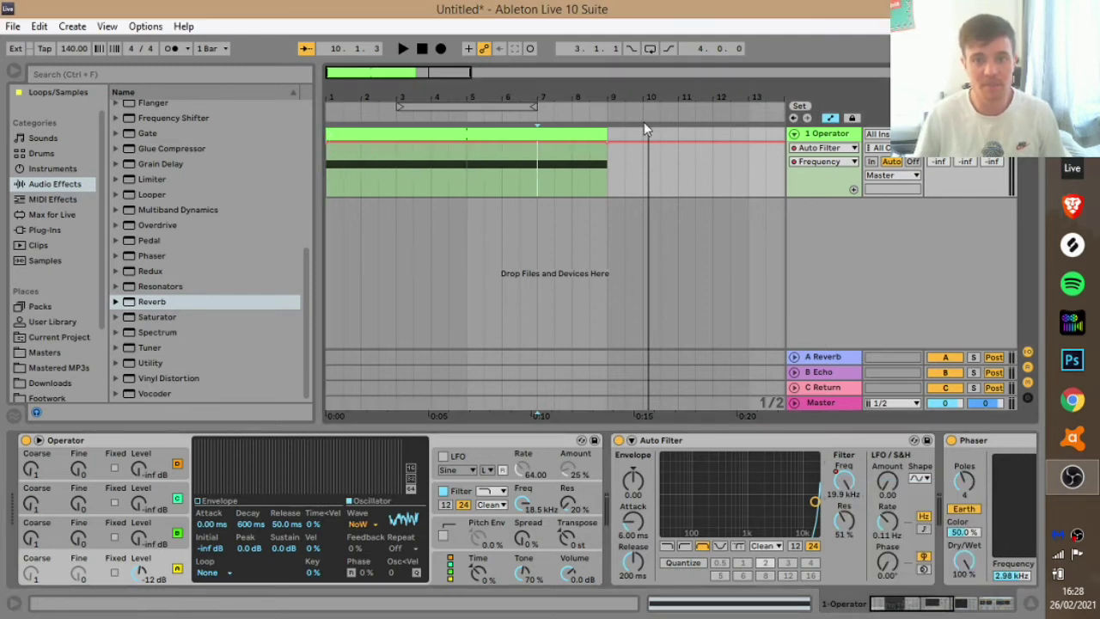
{"action": "left_click_drag", "start_coordinate": [607, 141], "coordinate": [606, 196]}
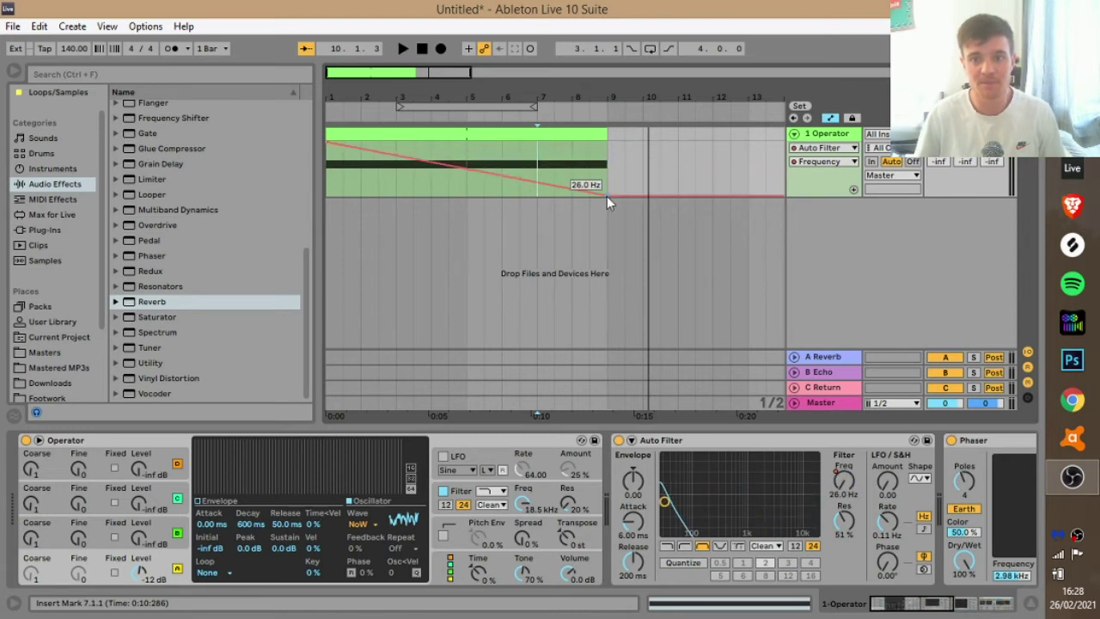
{"action": "left_click_drag", "start_coordinate": [935, 609], "coordinate": [967, 606]}
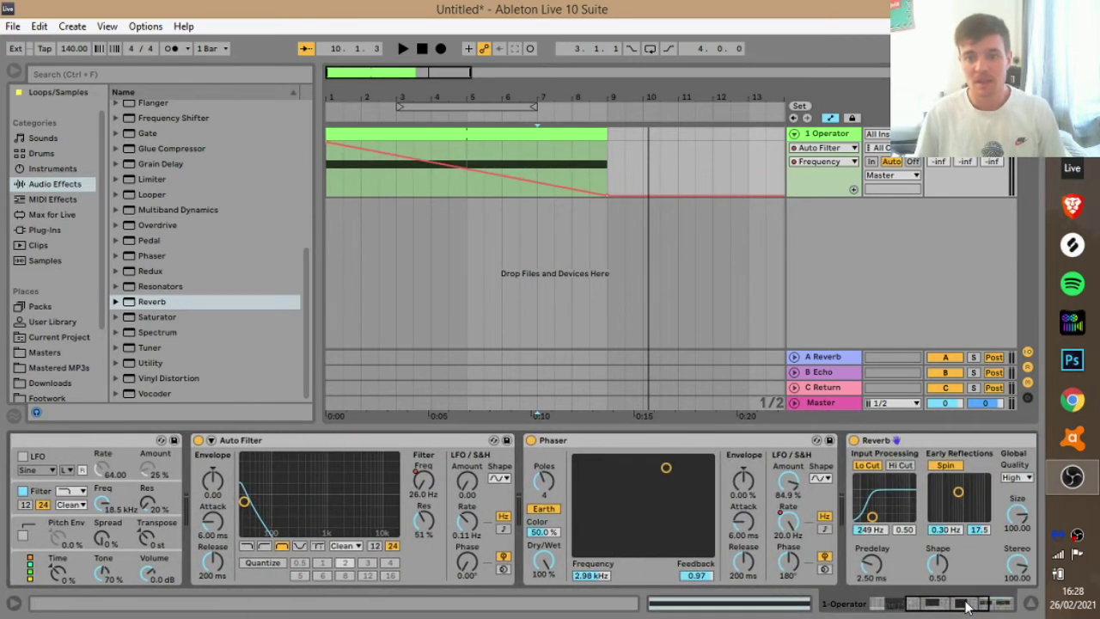
Step: Automate the Phaser LFO rate from 30 Hz down to 0.01 Hz and play the clip to hear both sweeps
{"action": "left_click", "coordinate": [790, 522]}
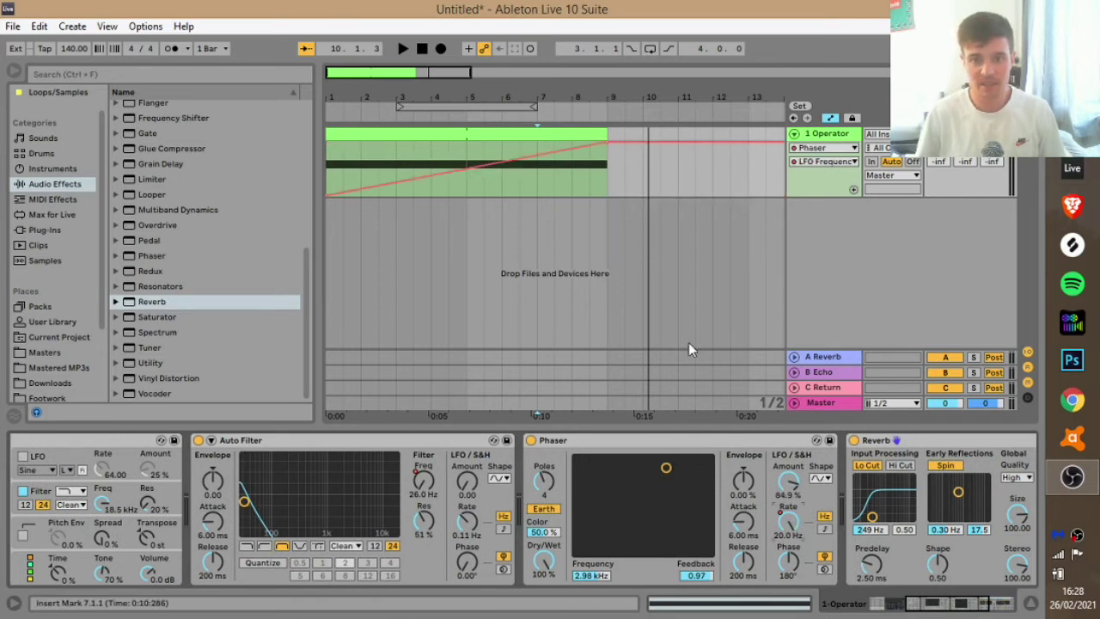
{"action": "left_click_drag", "start_coordinate": [326, 190], "coordinate": [328, 148]}
{"action": "left_click_drag", "start_coordinate": [605, 143], "coordinate": [607, 196]}
{"action": "left_click", "coordinate": [439, 134]}
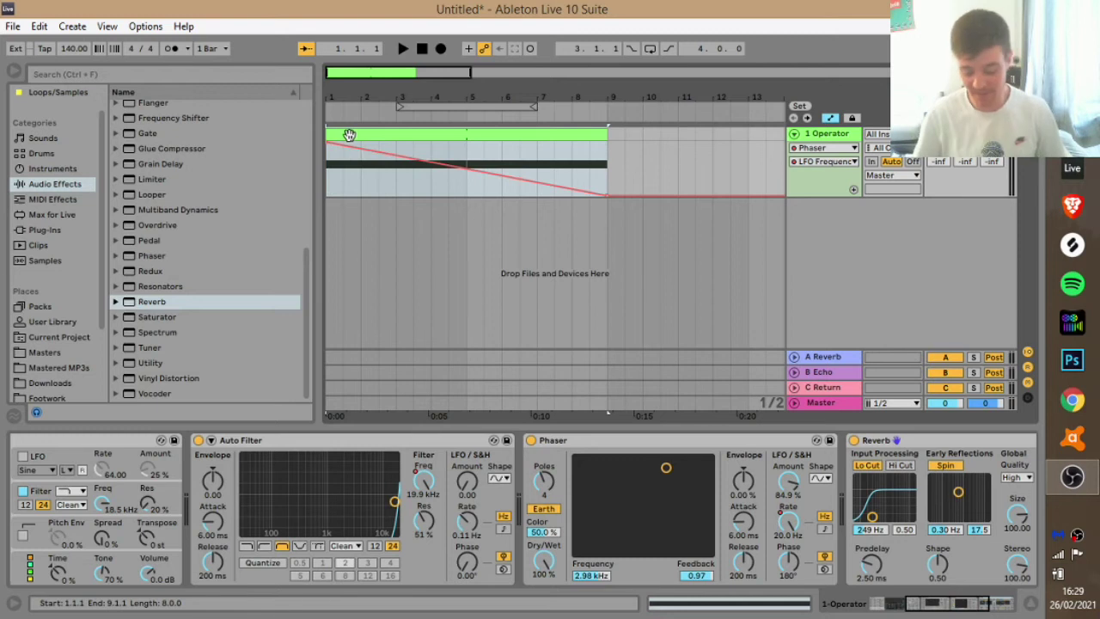
{"action": "key", "text": "space"}
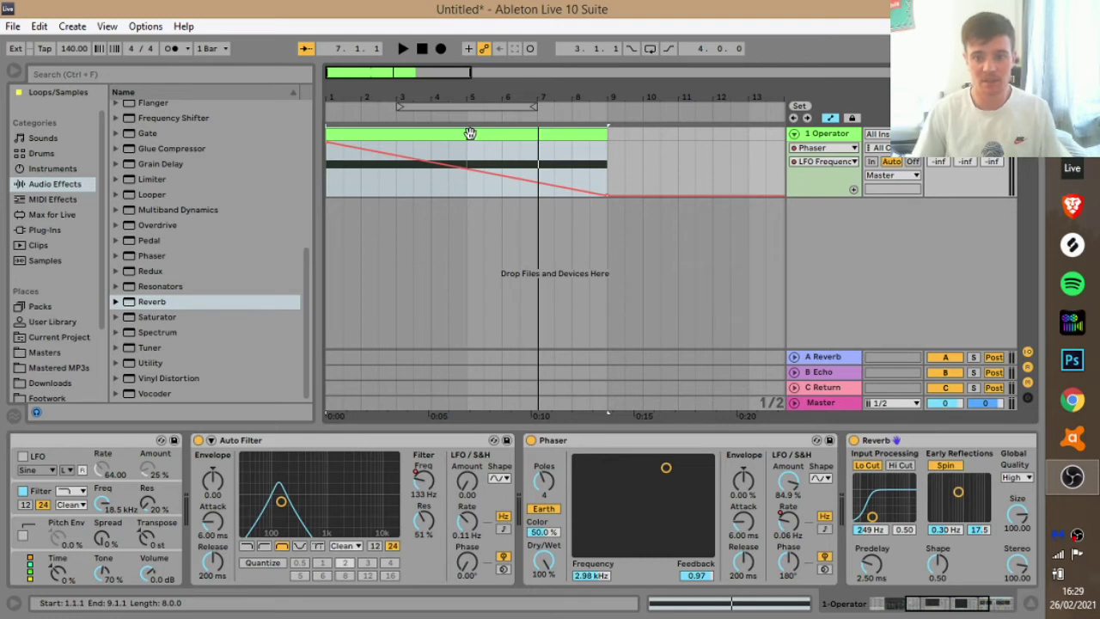
{"action": "left_click_drag", "start_coordinate": [954, 612], "coordinate": [992, 607]}
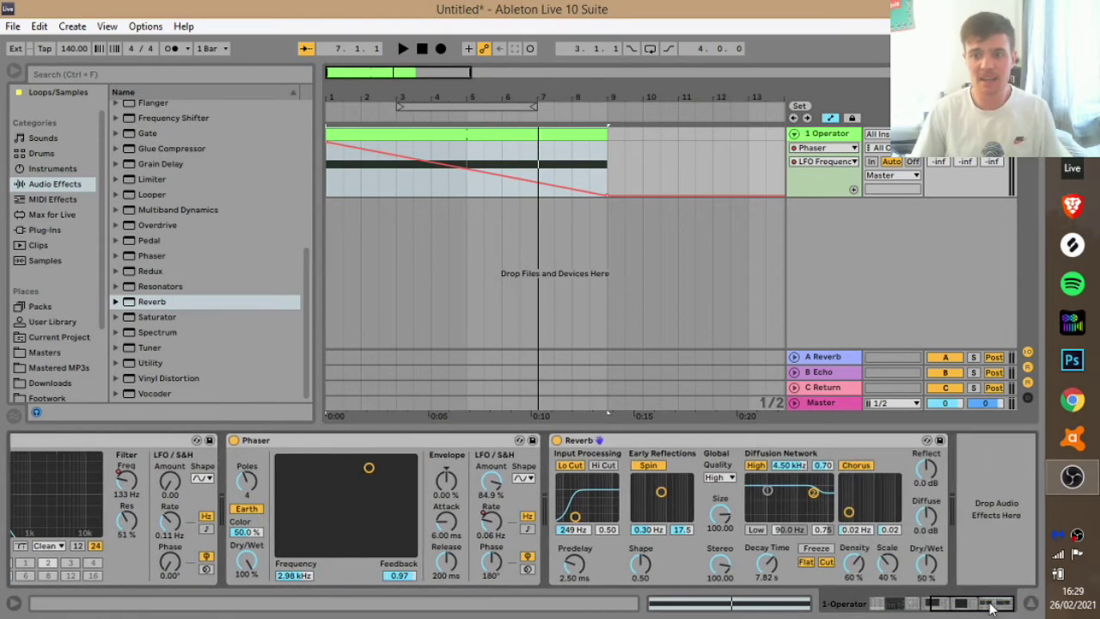
Step: Switch off the Reverb and Phaser devices
{"action": "left_click", "coordinate": [557, 440]}
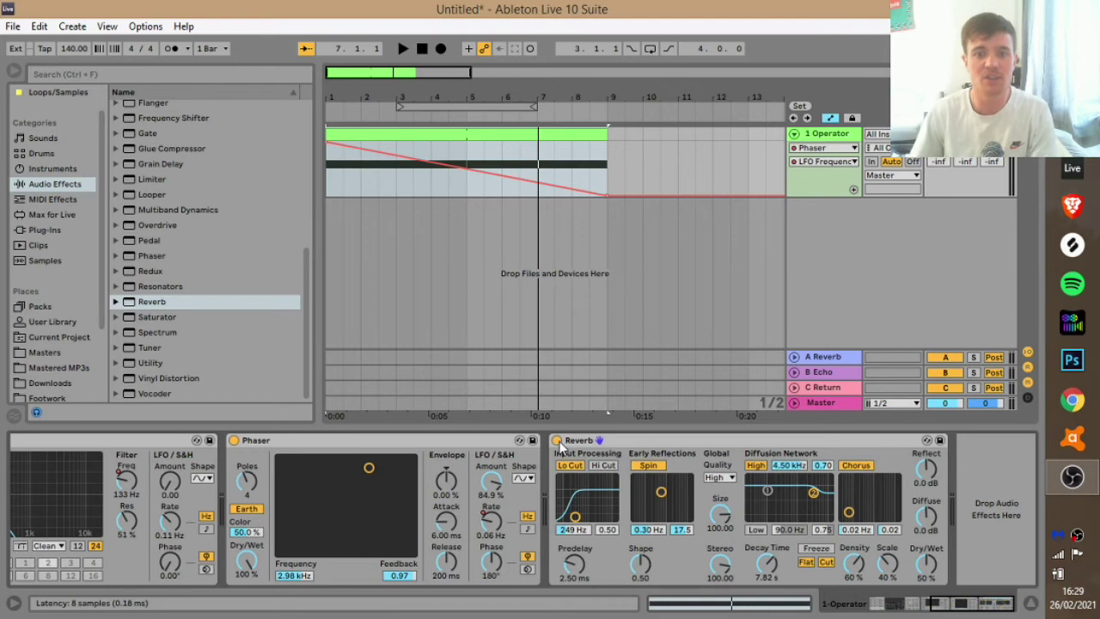
{"action": "left_click", "coordinate": [233, 440]}
{"action": "left_click_drag", "start_coordinate": [970, 604], "coordinate": [909, 604]}
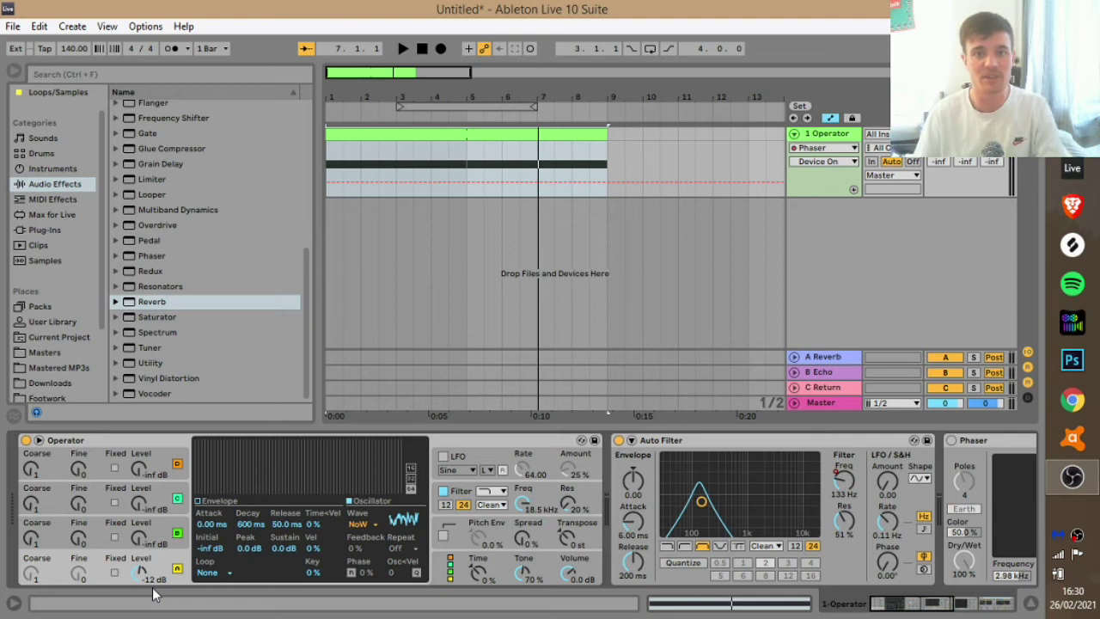
Step: Set Operator oscillator A's waveform to Sine
{"action": "left_click", "coordinate": [169, 566]}
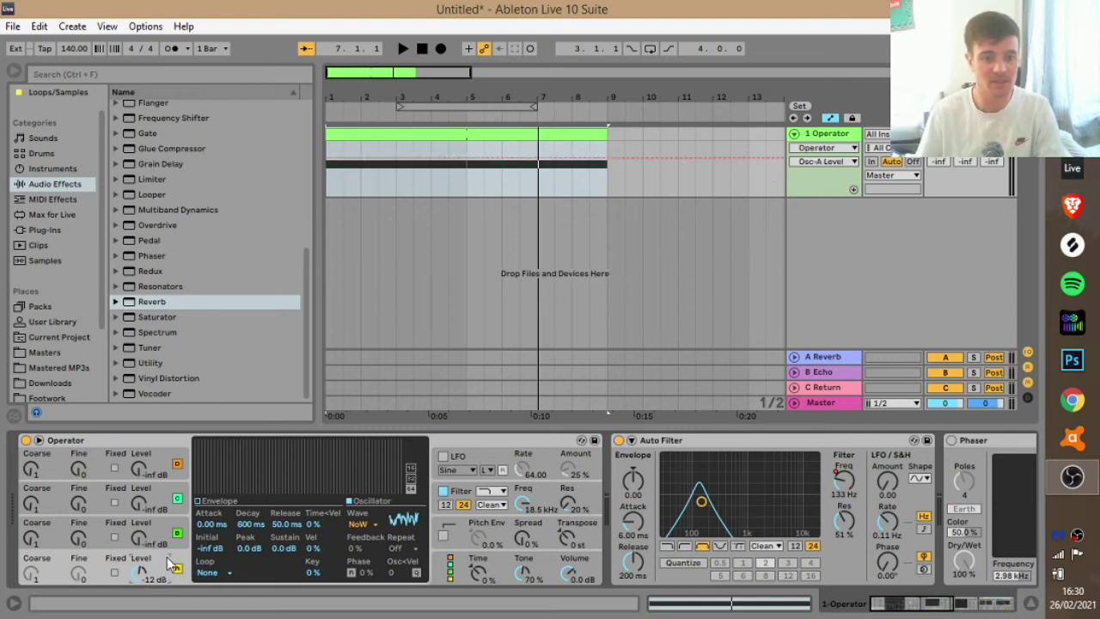
{"action": "left_click", "coordinate": [362, 525]}
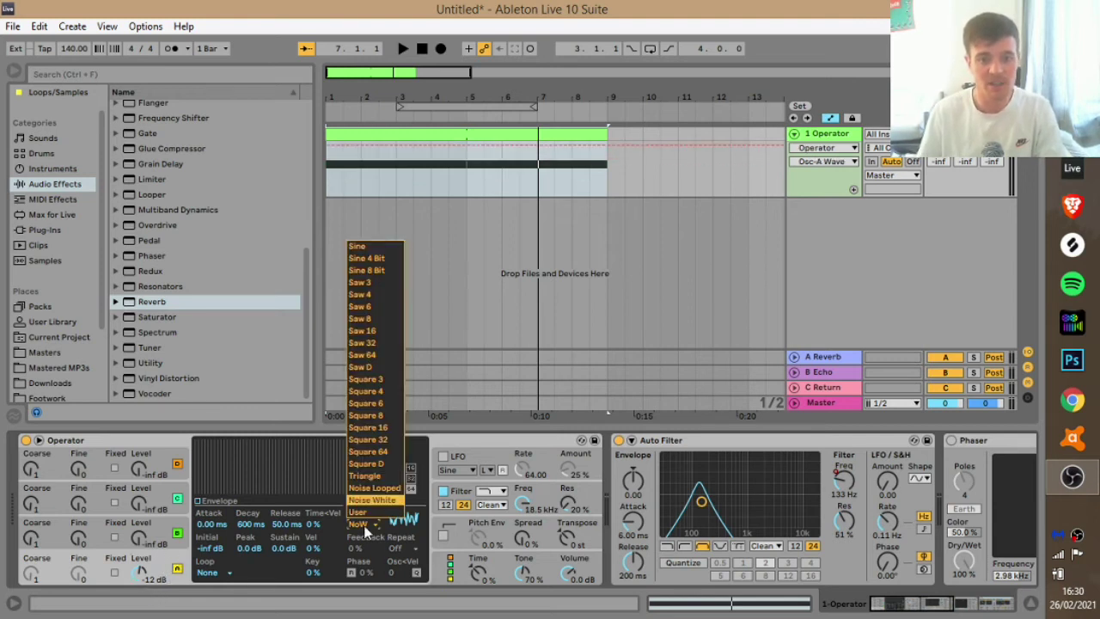
{"action": "left_click", "coordinate": [371, 249]}
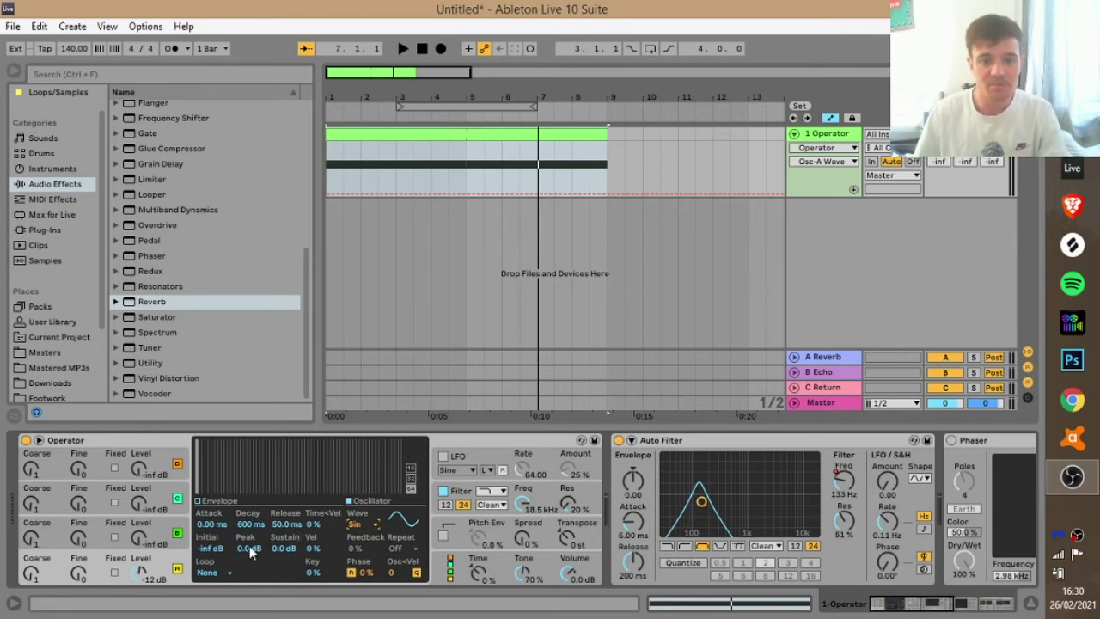
Step: Enable Operator's pitch envelope, shaped from -48 st rising to +48 st over a 20 s attack
{"action": "left_click", "coordinate": [442, 535]}
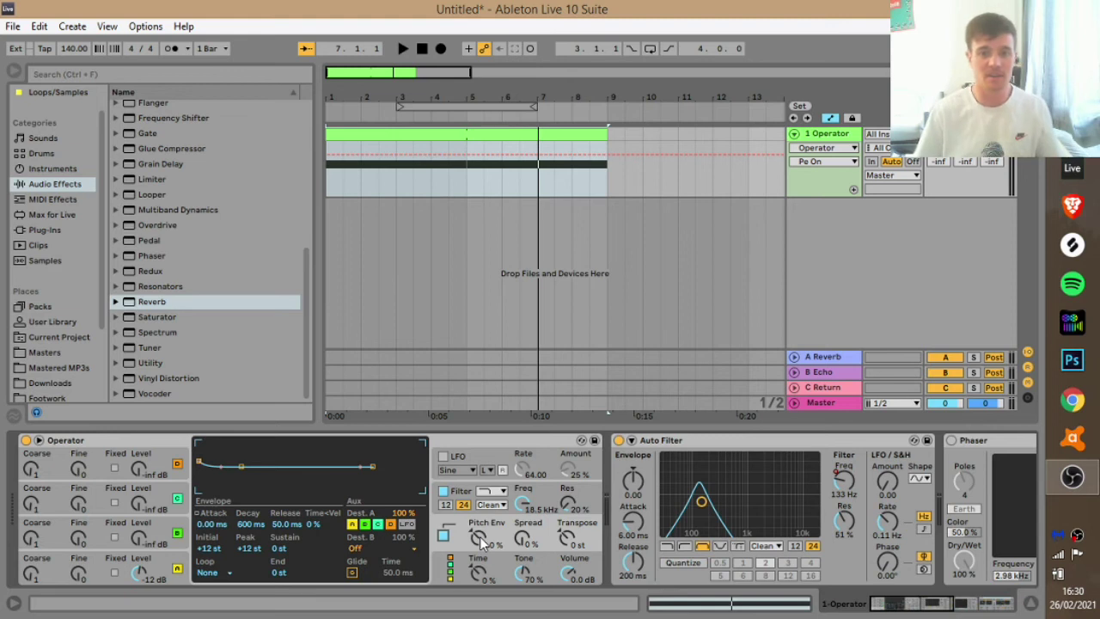
{"action": "left_click", "coordinate": [479, 538]}
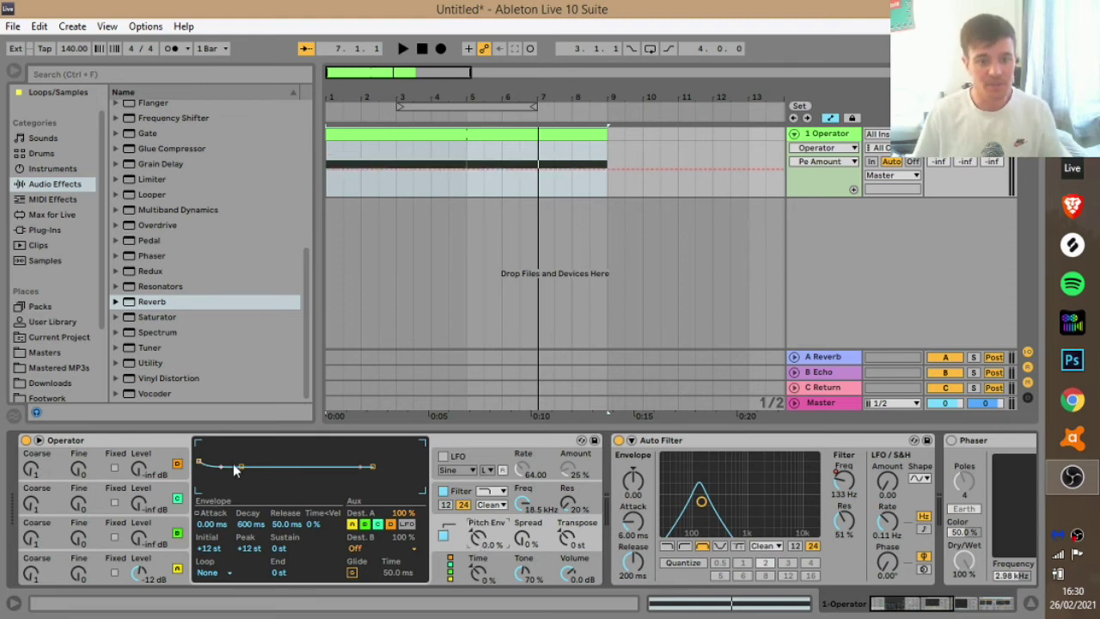
{"action": "left_click_drag", "start_coordinate": [245, 466], "coordinate": [273, 444]}
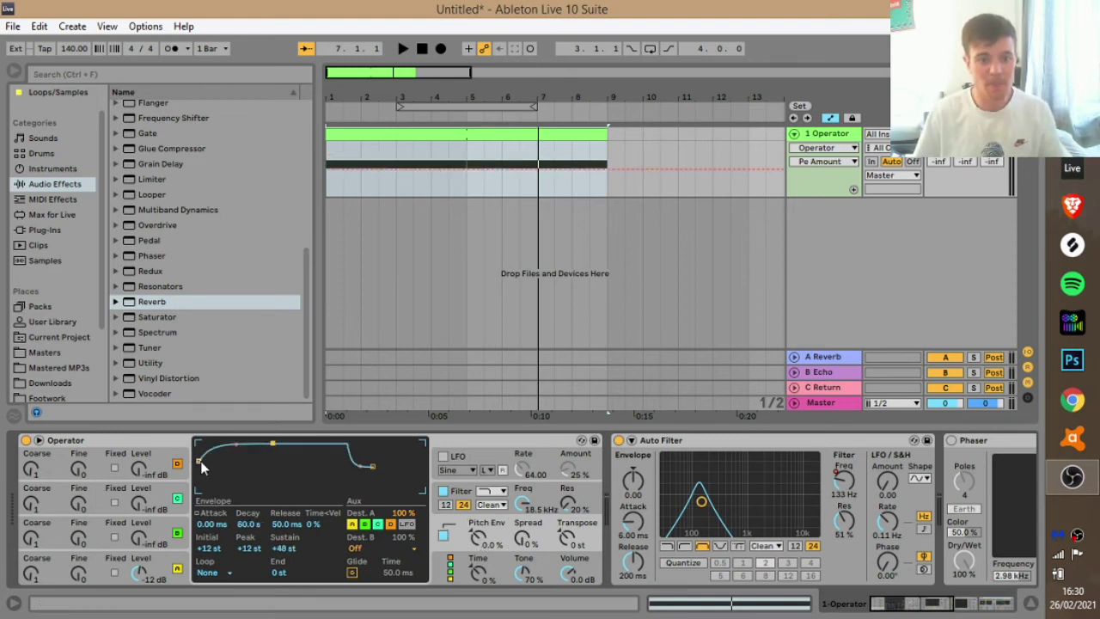
{"action": "left_click_drag", "start_coordinate": [200, 461], "coordinate": [252, 454]}
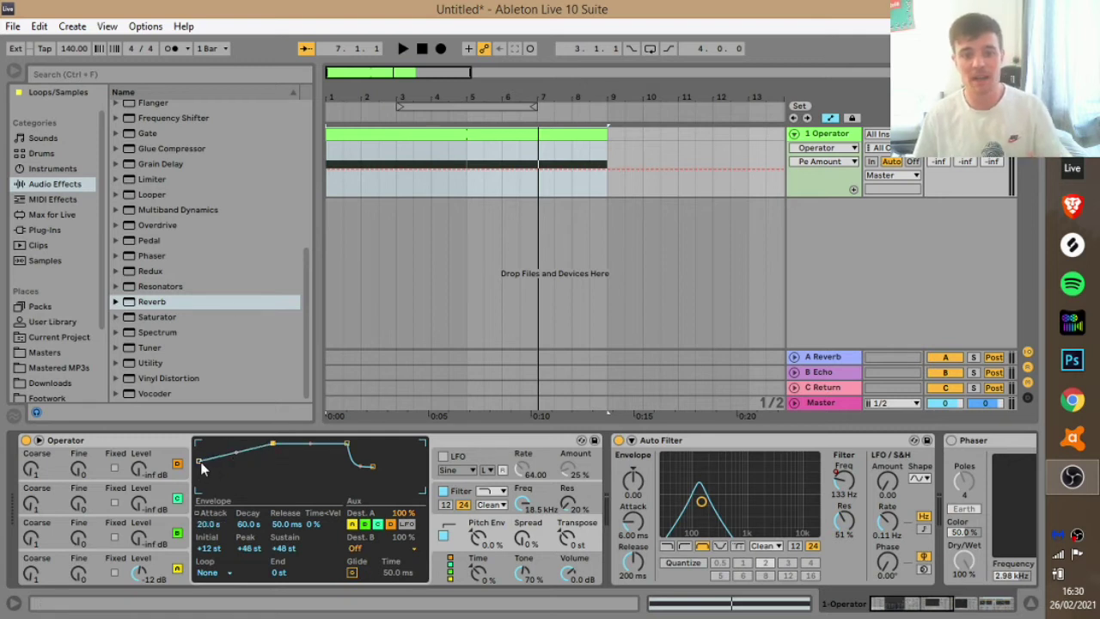
{"action": "left_click_drag", "start_coordinate": [198, 461], "coordinate": [199, 490]}
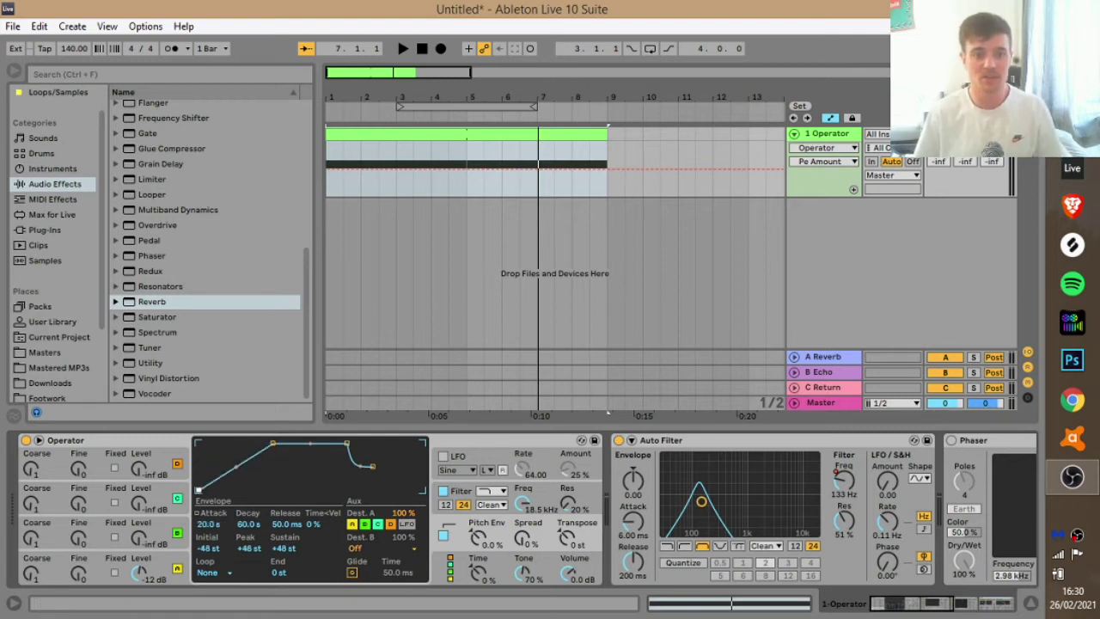
Step: Set the pitch envelope amount to 100%
{"action": "left_click", "coordinate": [486, 542]}
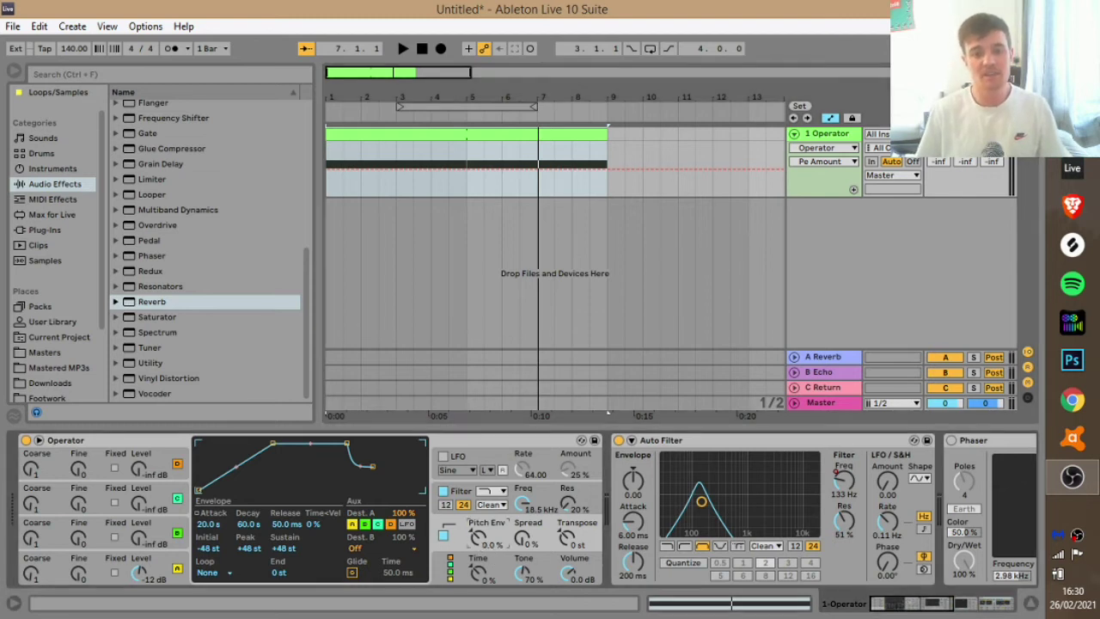
{"action": "left_click_drag", "start_coordinate": [487, 542], "coordinate": [486, 507]}
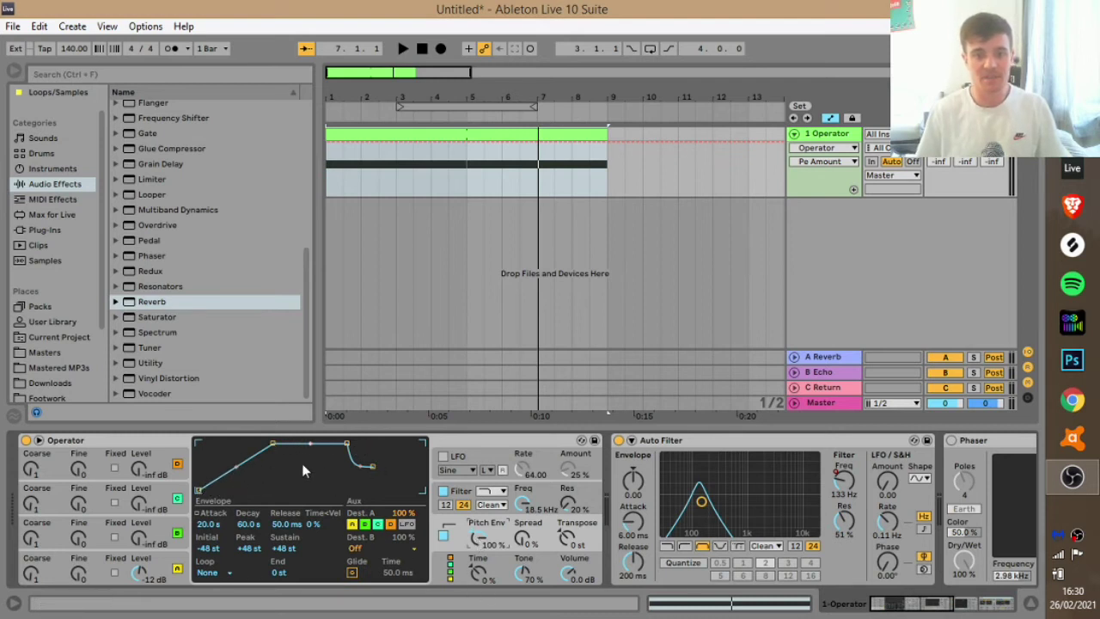
{"action": "left_click_drag", "start_coordinate": [481, 543], "coordinate": [481, 612]}
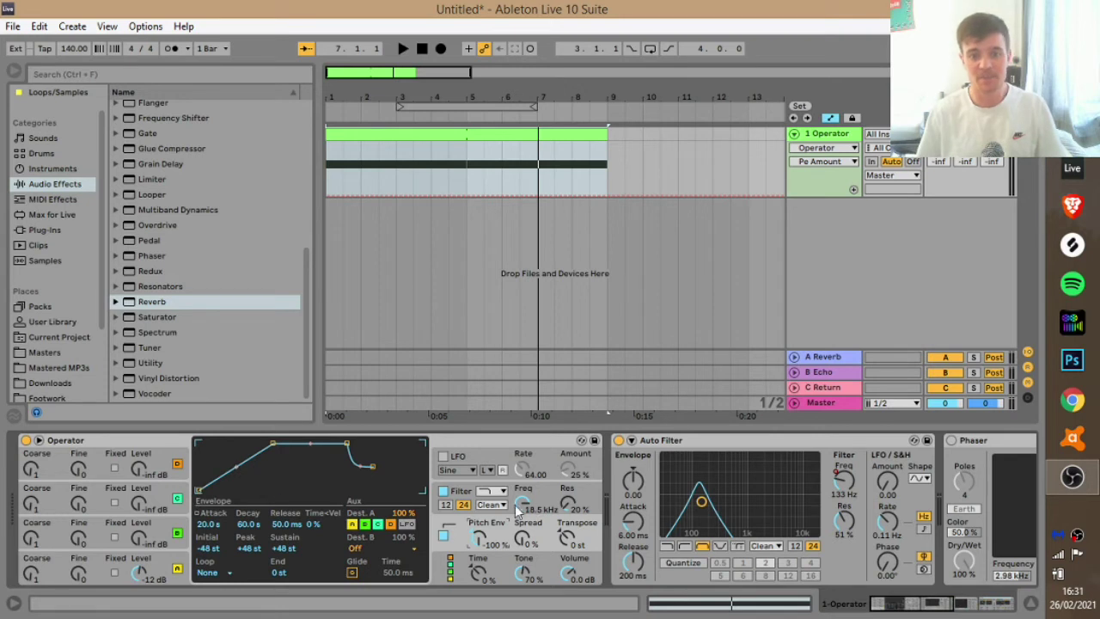
{"action": "left_click_drag", "start_coordinate": [478, 539], "coordinate": [479, 470]}
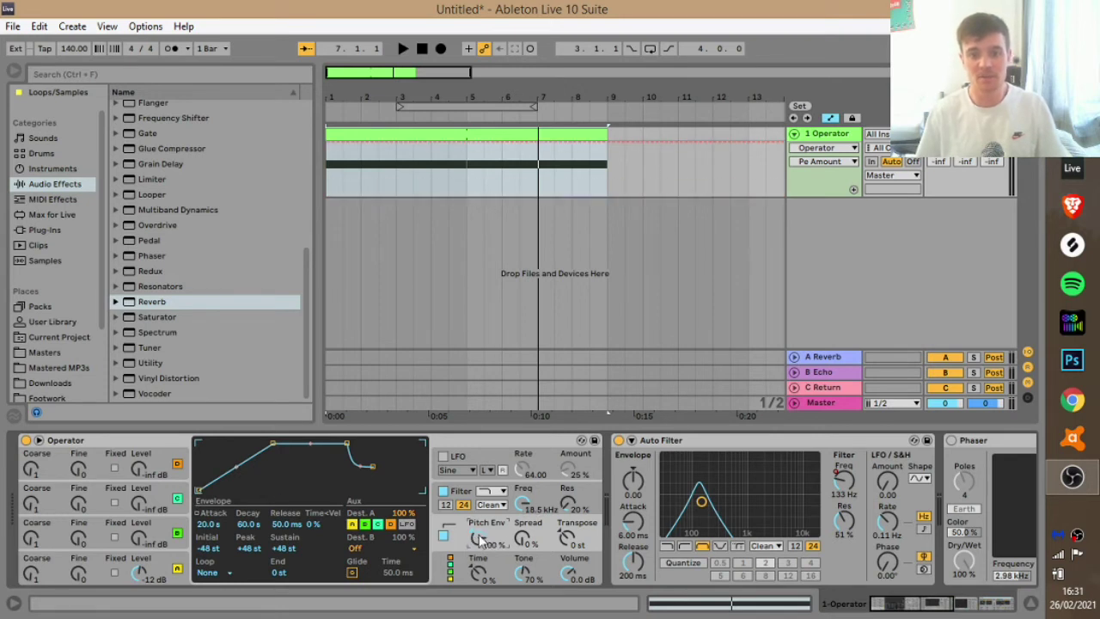
Step: Switch off the Auto Filter, audition the riser, and trim the clip to end at bar 5
{"action": "left_click", "coordinate": [618, 440]}
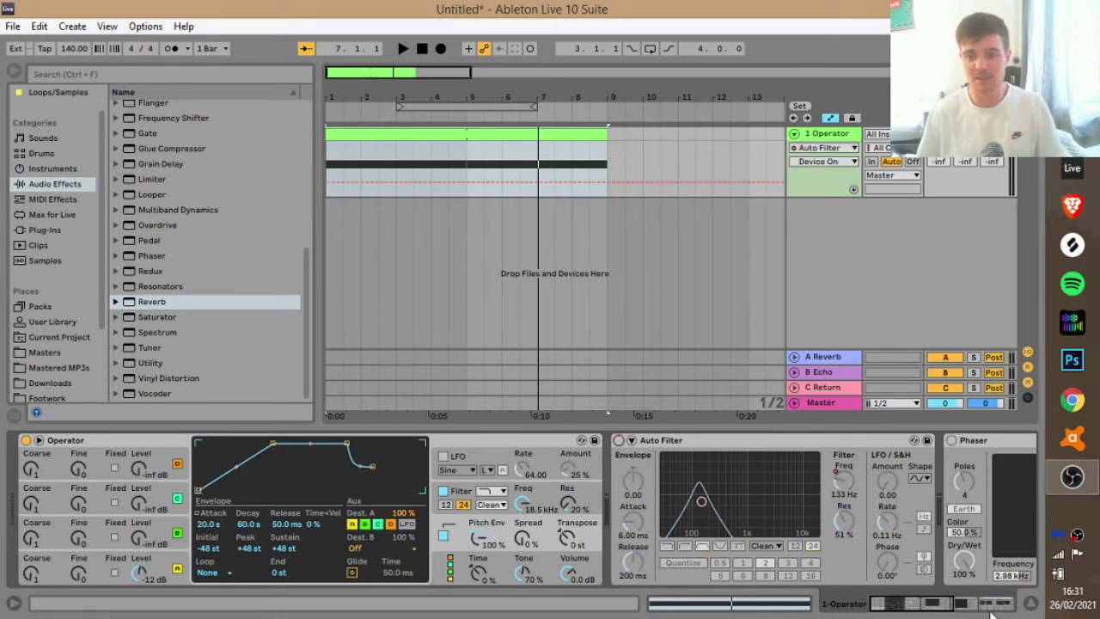
{"action": "left_click_drag", "start_coordinate": [936, 609], "coordinate": [909, 609]}
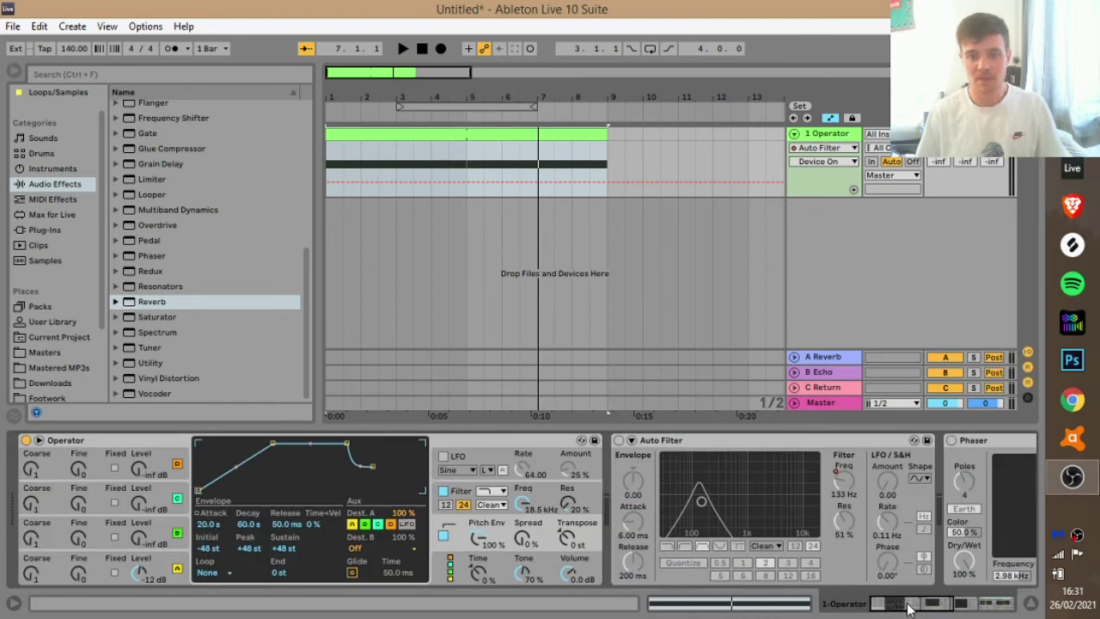
{"action": "left_click", "coordinate": [426, 135]}
{"action": "key", "text": "space"}
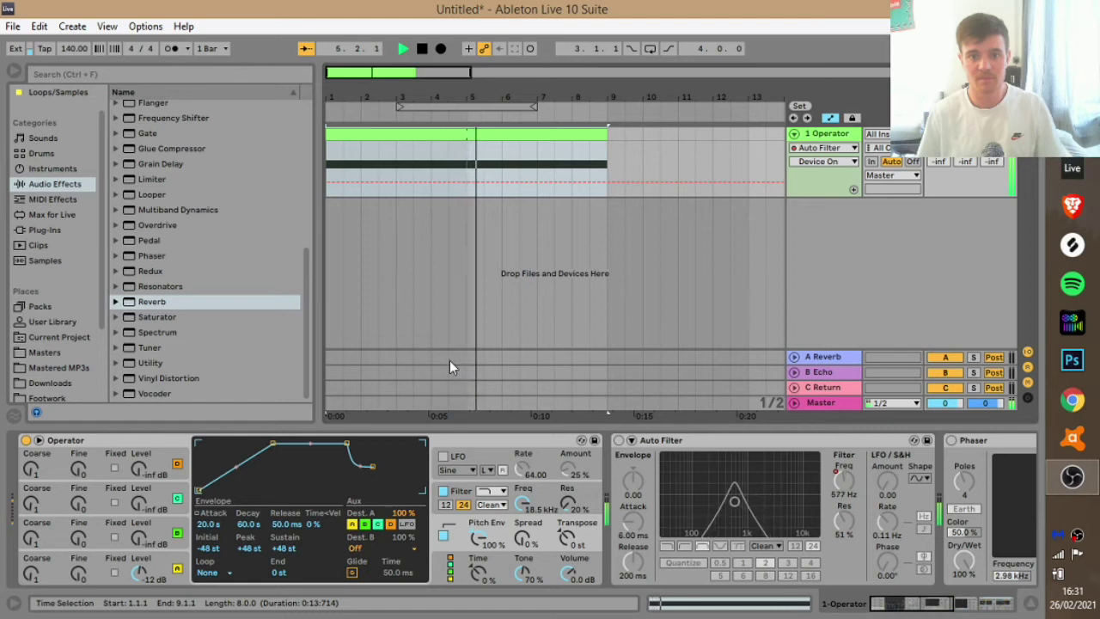
{"action": "key", "text": "space"}
{"action": "left_click_drag", "start_coordinate": [607, 150], "coordinate": [466, 151]}
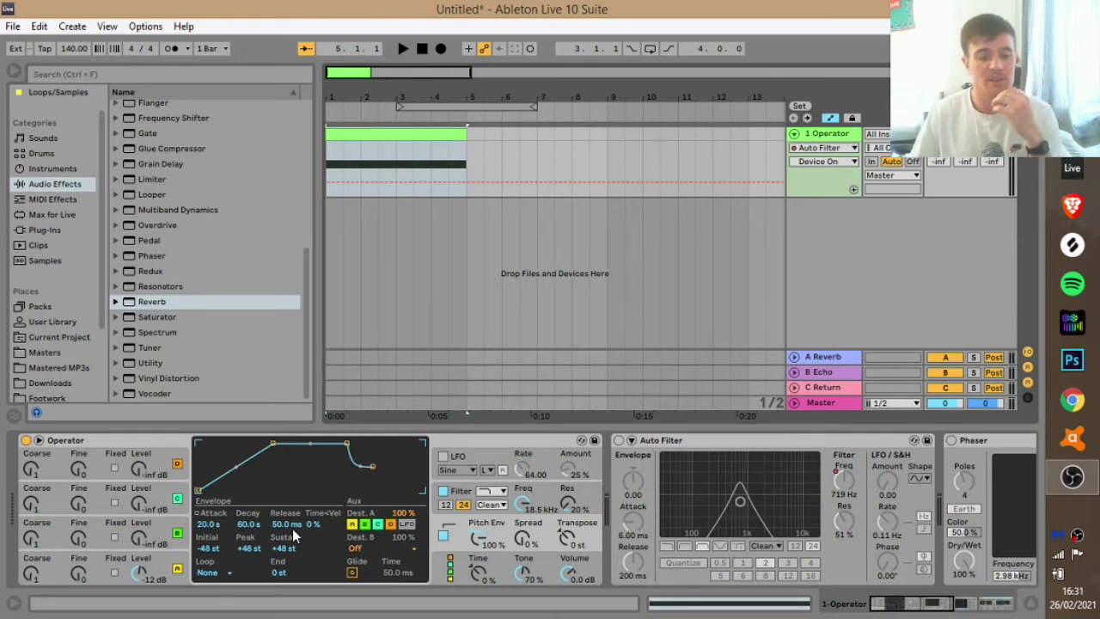
Step: Bring Operator oscillator B's level up to about -16 dB while auditioning
{"action": "left_click", "coordinate": [142, 540]}
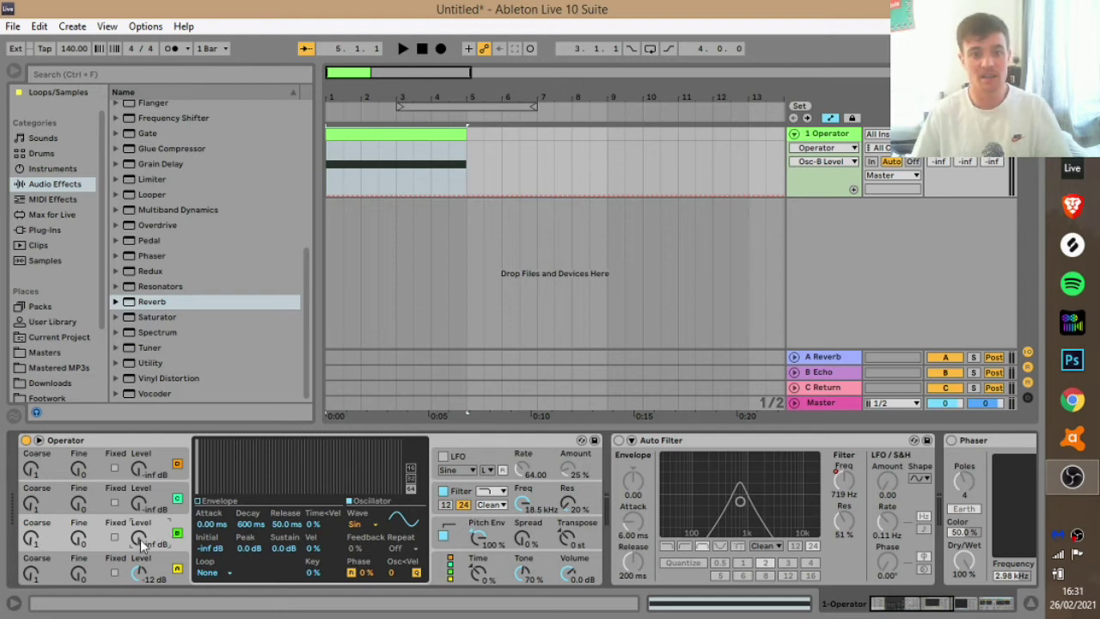
{"action": "key", "text": "space"}
{"action": "left_click_drag", "start_coordinate": [142, 543], "coordinate": [140, 542]}
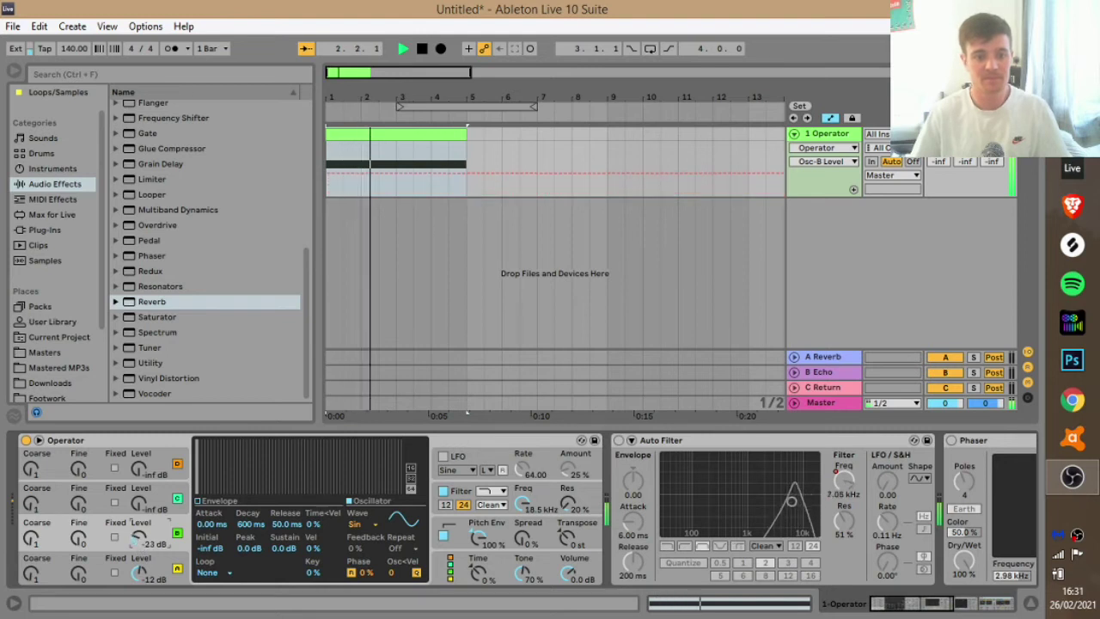
{"action": "key", "text": "space"}
Step: Set oscillator C to coarse 0.5 and about -13 dB, then audition it
{"action": "left_click", "coordinate": [36, 507]}
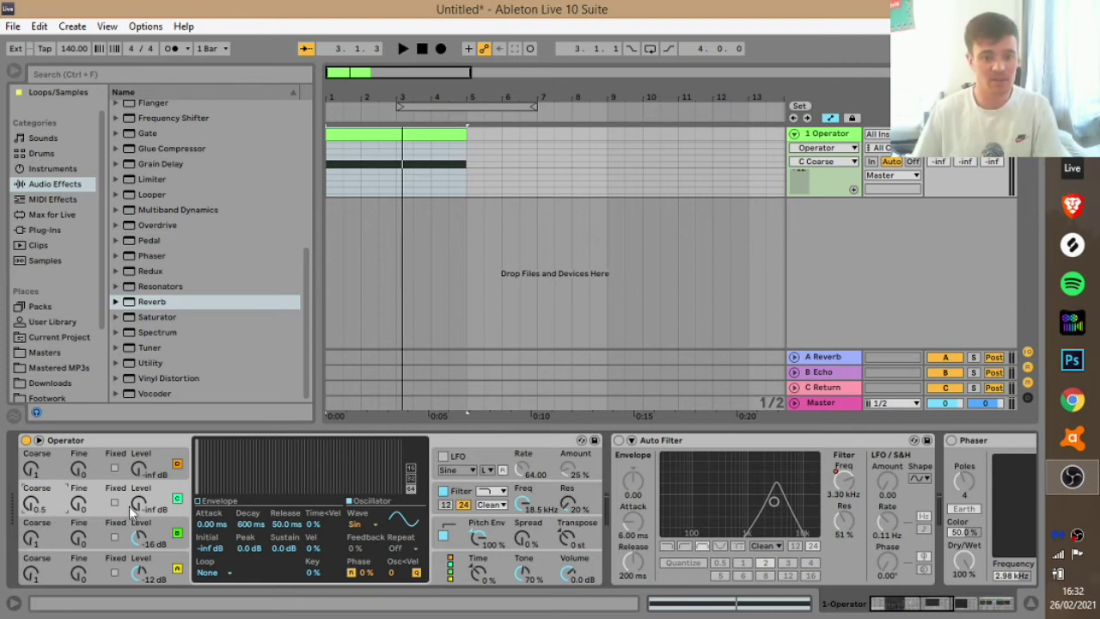
{"action": "left_click_drag", "start_coordinate": [139, 516], "coordinate": [139, 487]}
{"action": "key", "text": "space"}
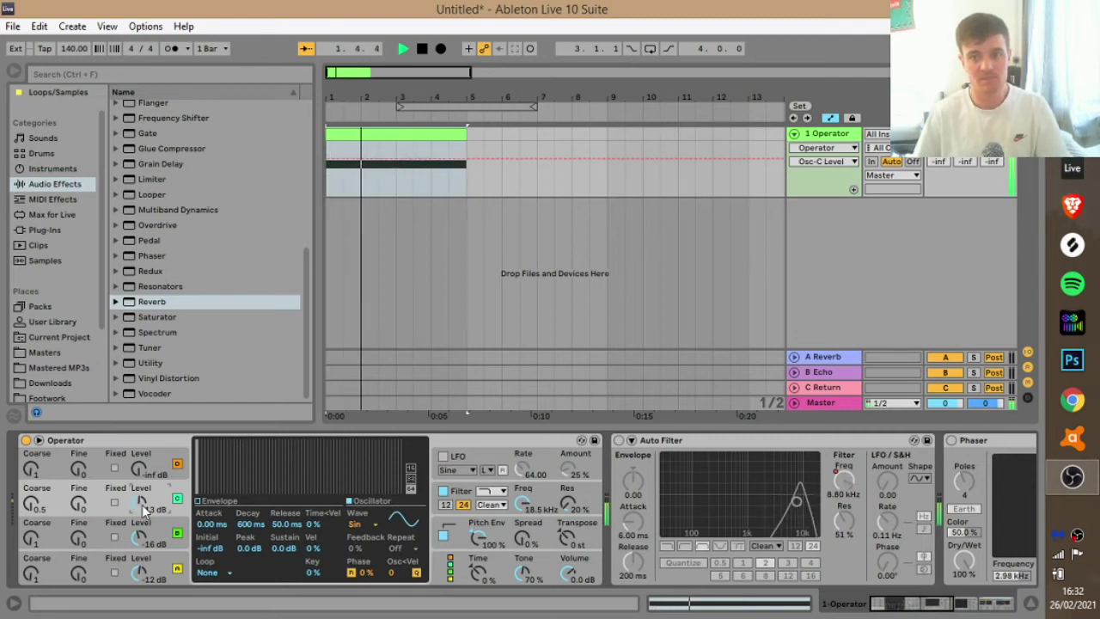
{"action": "key", "text": "space"}
{"action": "scroll", "coordinate": [695, 496], "scroll_direction": "down", "scroll_amount": 5}
Step: Switch the Phaser back on and slow its LFO rate to 0.65 Hz during playback
{"action": "left_click", "coordinate": [597, 440]}
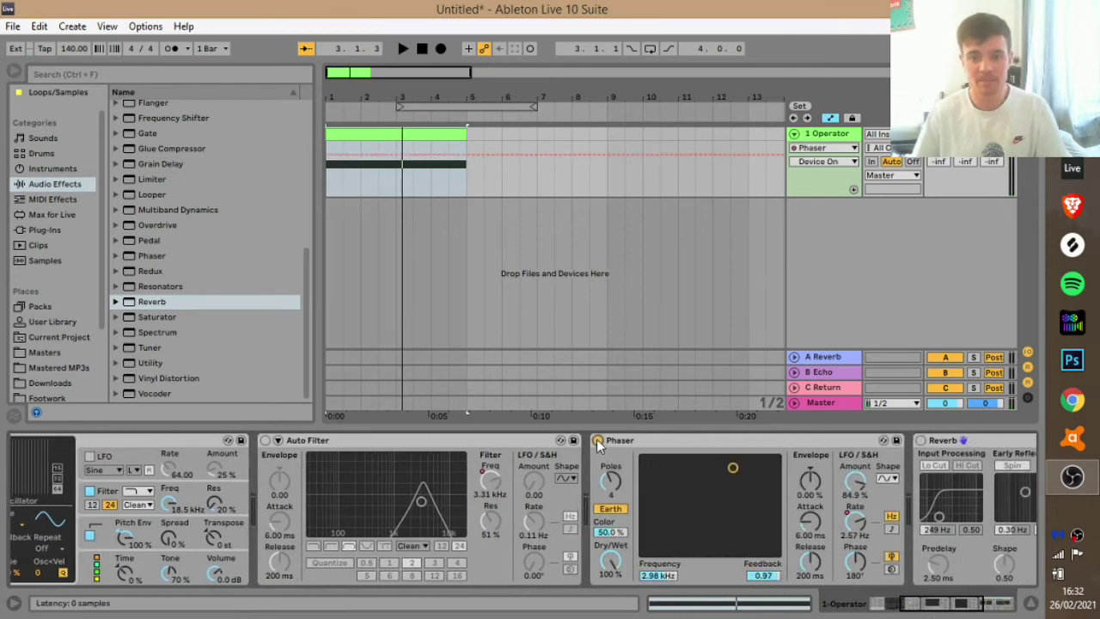
{"action": "key", "text": "space"}
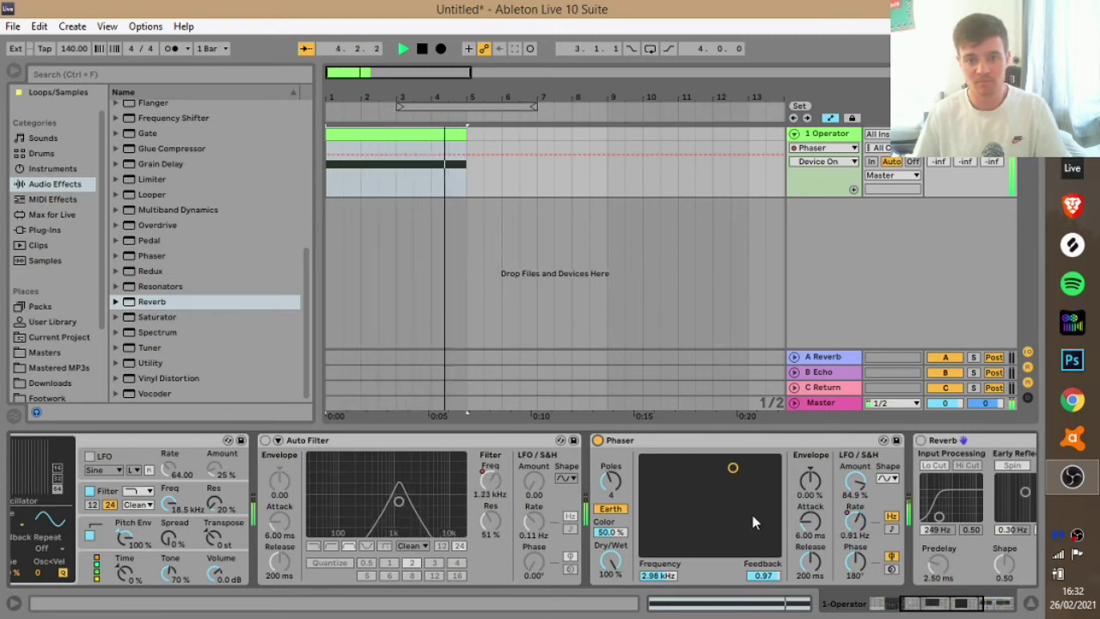
{"action": "left_click_drag", "start_coordinate": [855, 508], "coordinate": [855, 533]}
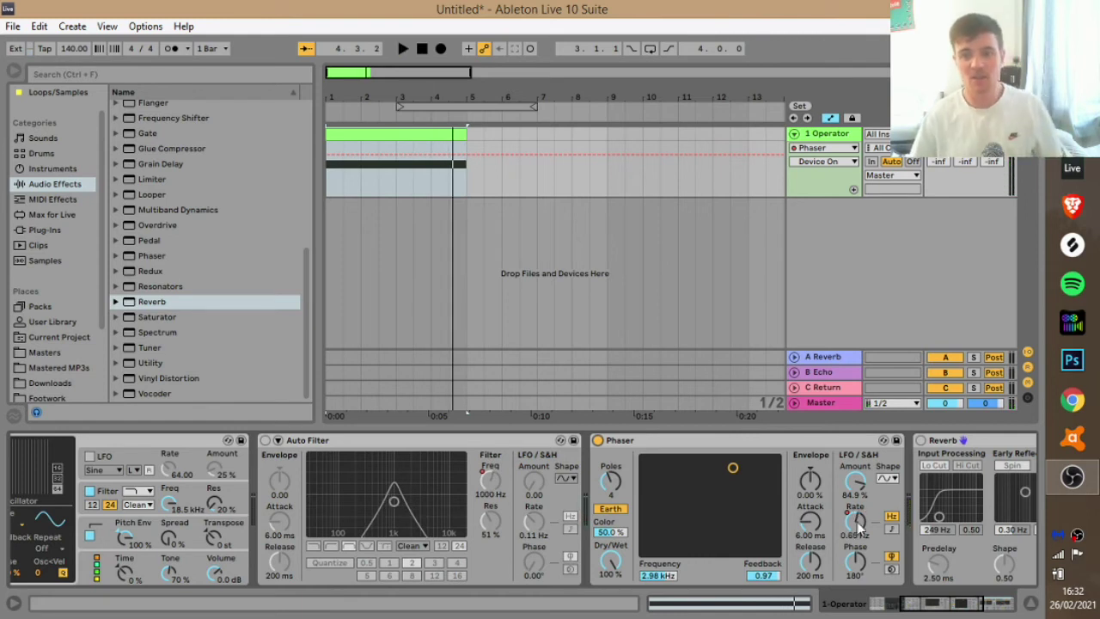
Step: Automate the Phaser LFO frequency from minimum at bar 1 to maximum at bar 5, then audition
{"action": "left_click", "coordinate": [857, 522]}
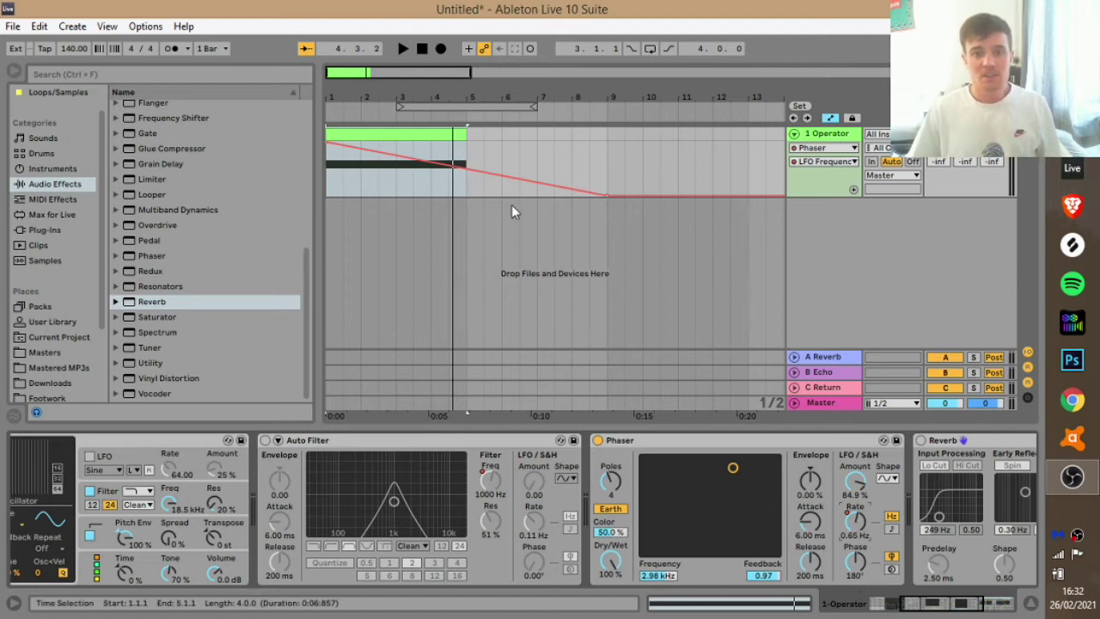
{"action": "left_click_drag", "start_coordinate": [468, 174], "coordinate": [467, 142]}
{"action": "left_click_drag", "start_coordinate": [328, 143], "coordinate": [334, 191]}
{"action": "left_click", "coordinate": [336, 192]}
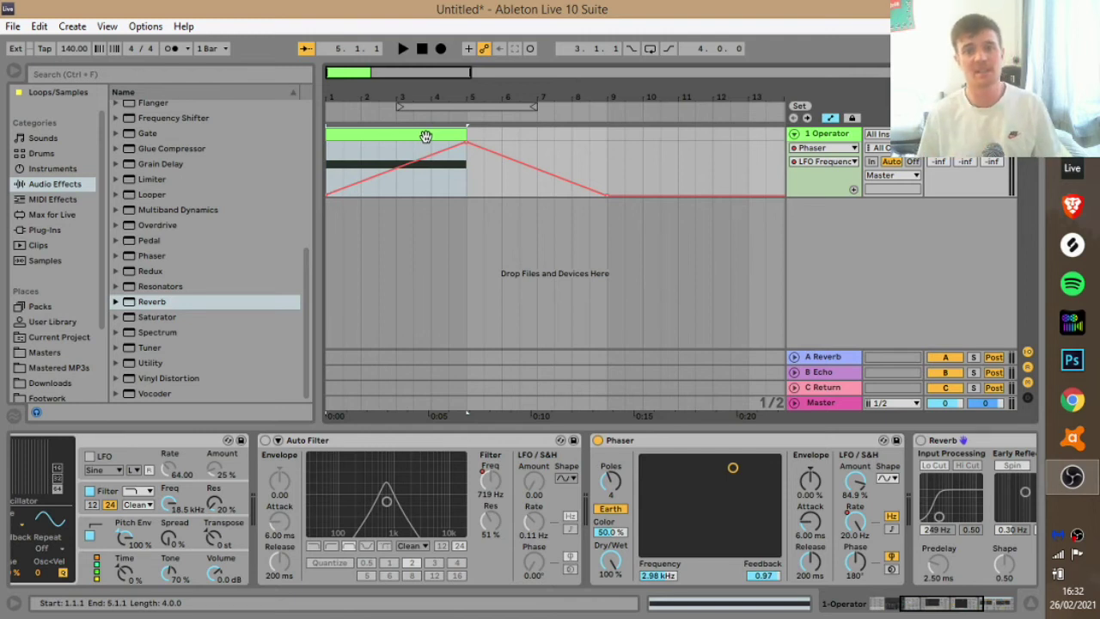
{"action": "key", "text": "space"}
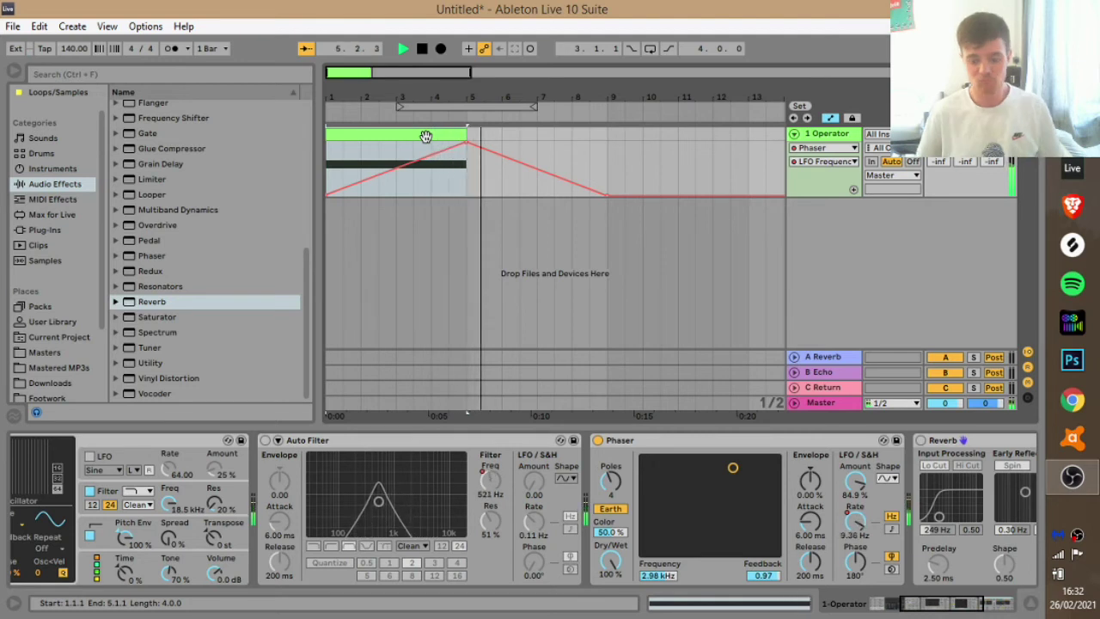
{"action": "key", "text": "space"}
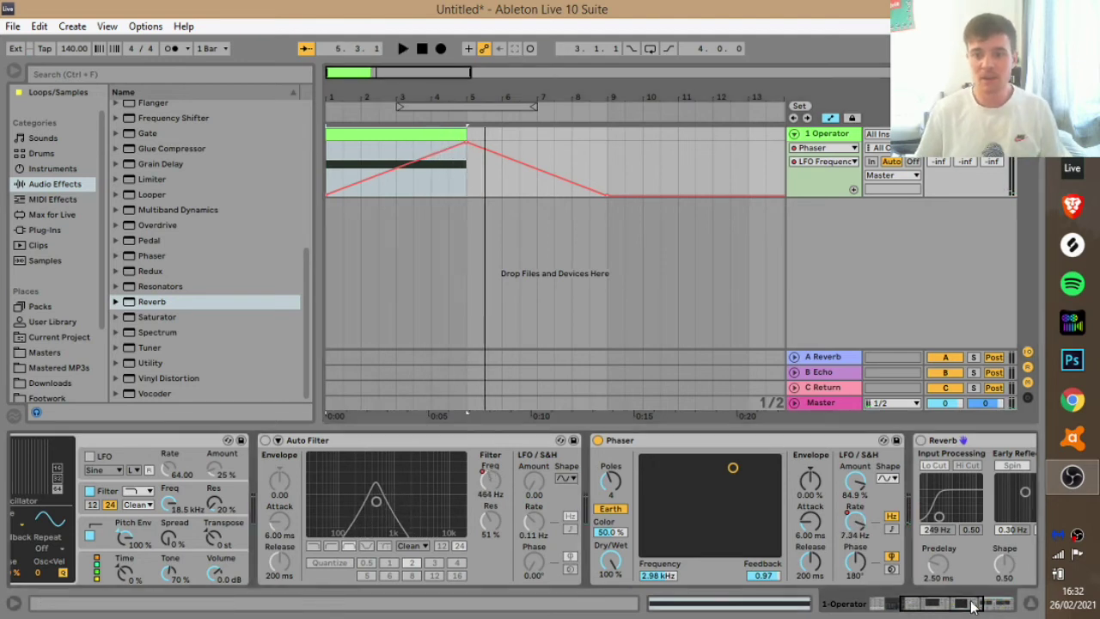
{"action": "scroll", "coordinate": [974, 606], "scroll_direction": "down", "scroll_amount": 5}
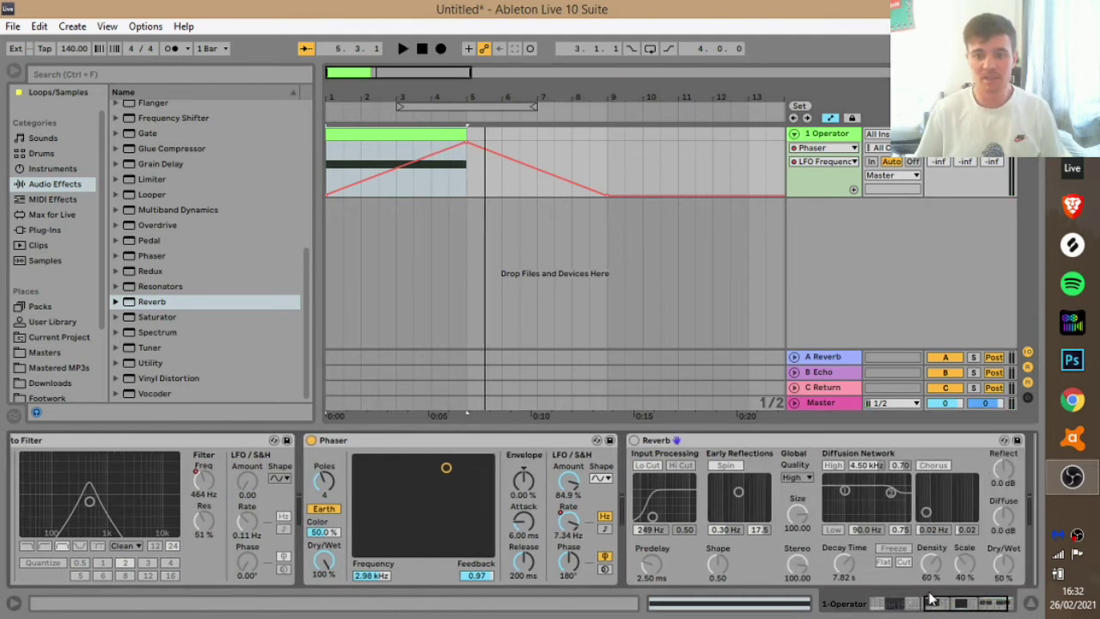
Step: Turn on the Reverb, shorten its decay time to 2.89 s, and audition it
{"action": "left_click", "coordinate": [633, 440]}
{"action": "left_click", "coordinate": [845, 565]}
{"action": "left_click_drag", "start_coordinate": [845, 565], "coordinate": [846, 590]}
{"action": "key", "text": "space"}
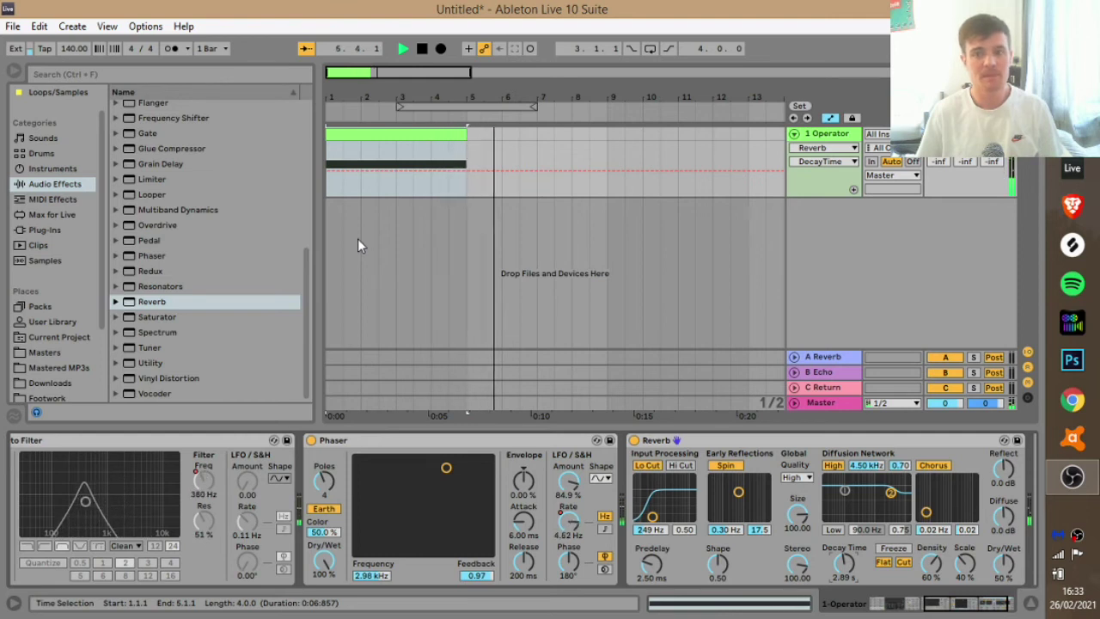
{"action": "key", "text": "space"}
{"action": "left_click", "coordinate": [1007, 604]}
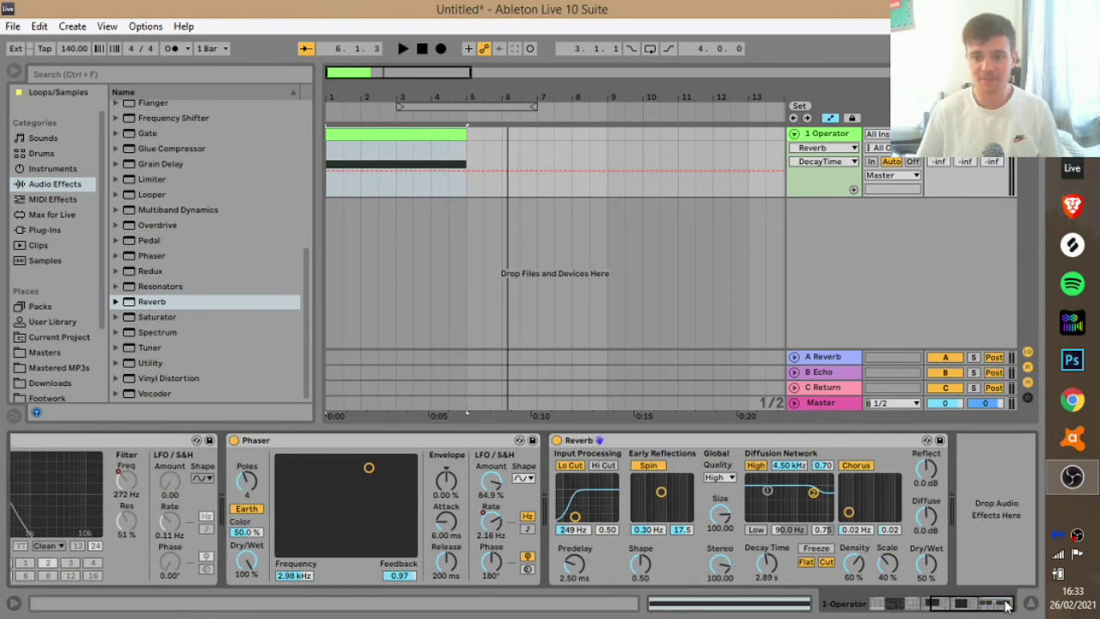
{"action": "left_click_drag", "start_coordinate": [952, 608], "coordinate": [867, 609]}
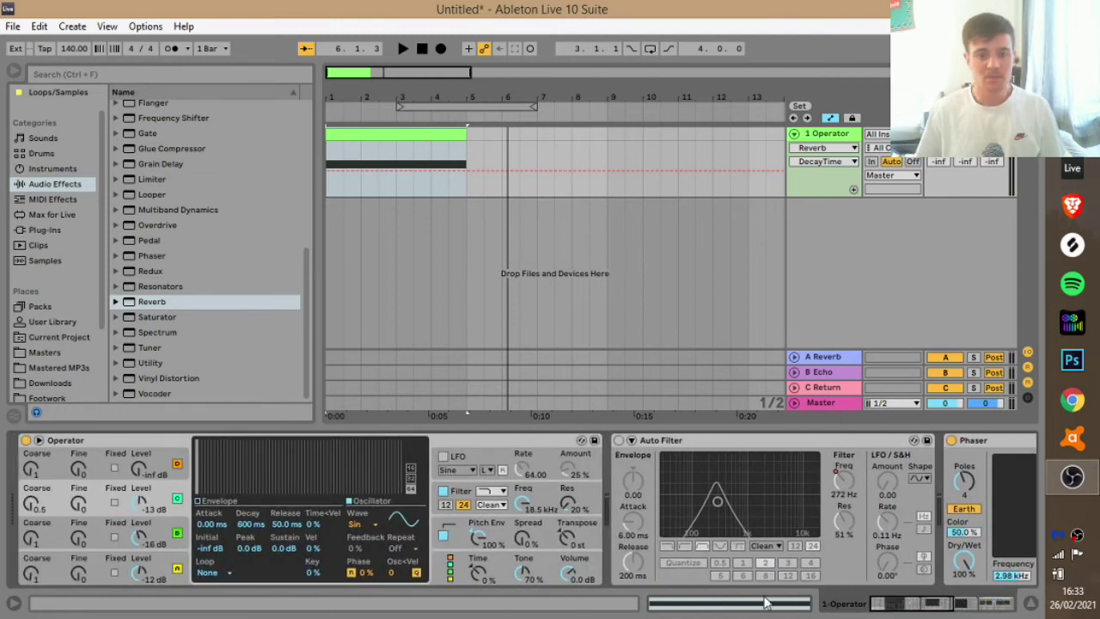
Step: Flip Operator's pitch envelope amount to -100 %
{"action": "left_click", "coordinate": [393, 159]}
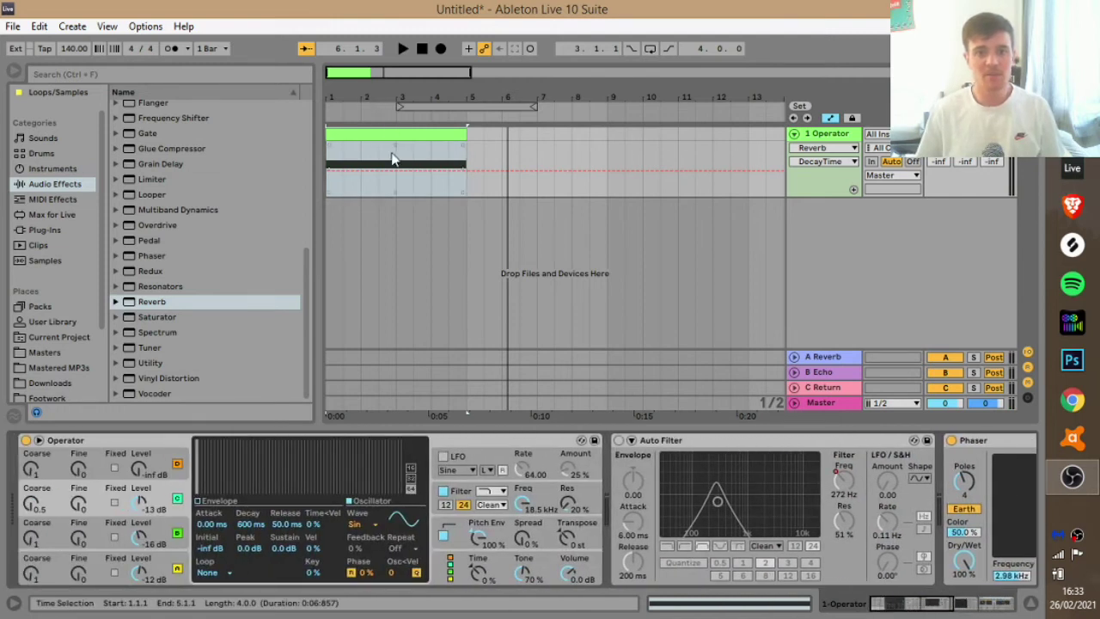
{"action": "left_click", "coordinate": [479, 538]}
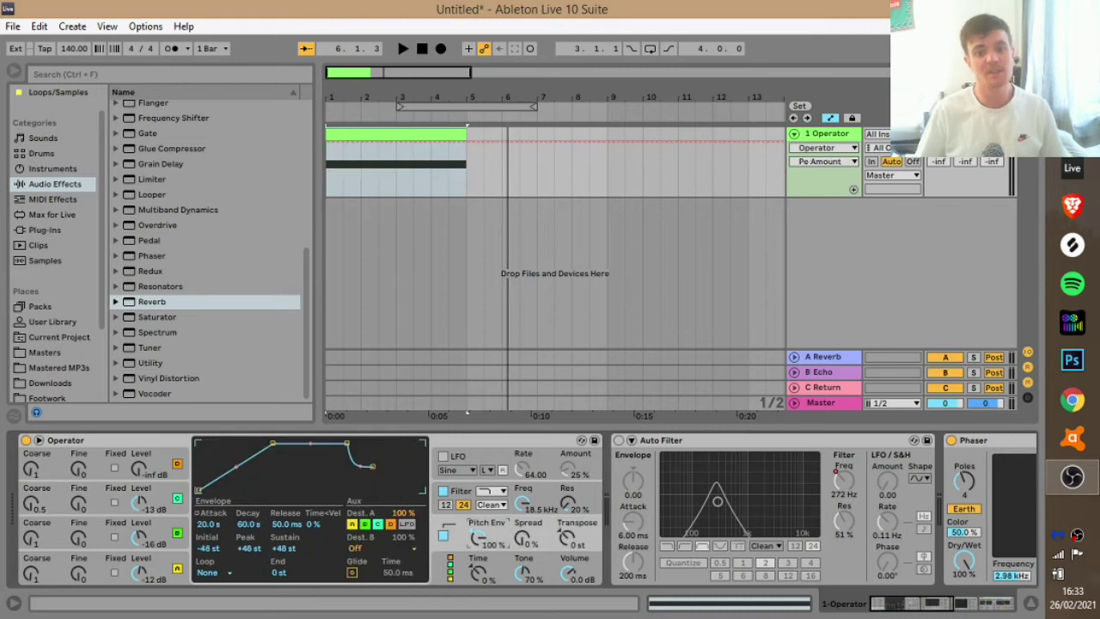
{"action": "left_click_drag", "start_coordinate": [478, 538], "coordinate": [478, 593]}
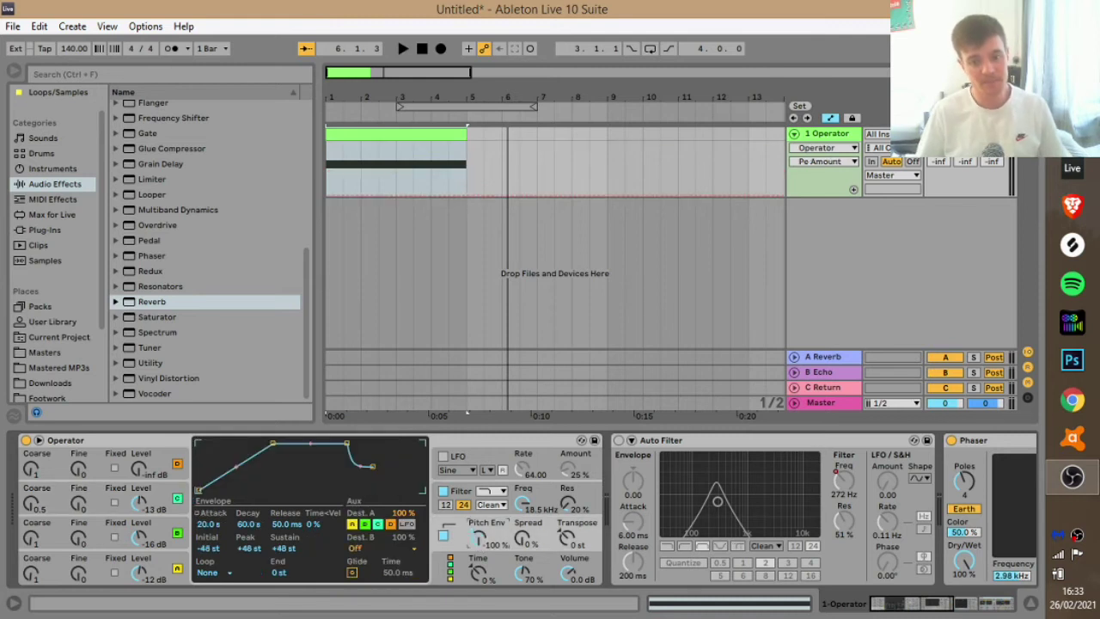
{"action": "left_click_drag", "start_coordinate": [922, 610], "coordinate": [969, 611]}
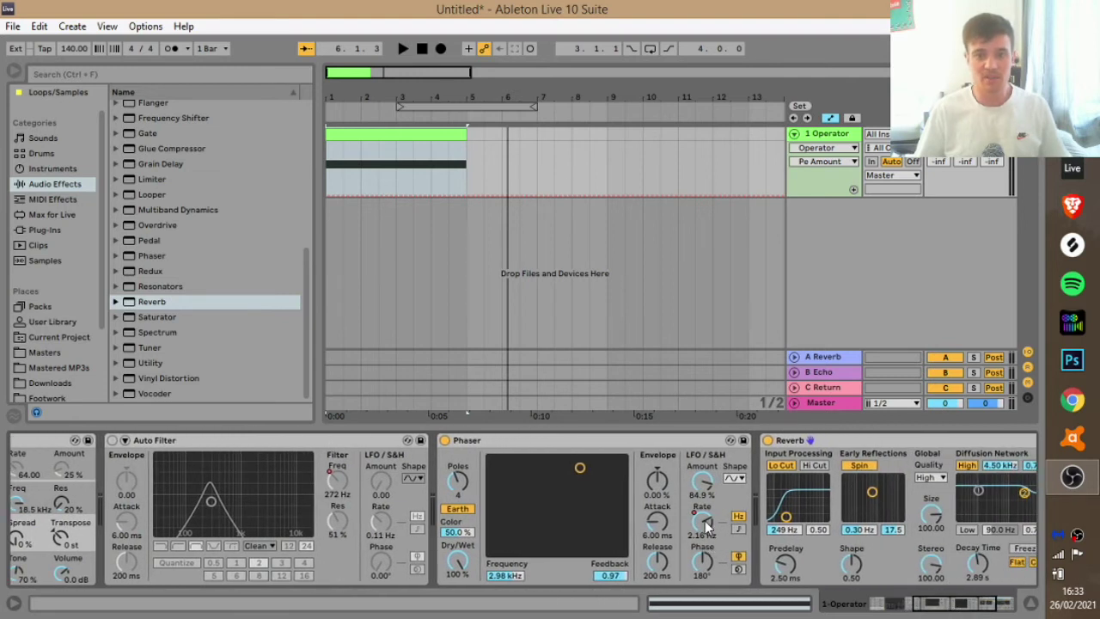
Step: Reshape the shown automation envelope by moving its start and peak points
{"action": "left_click", "coordinate": [327, 192]}
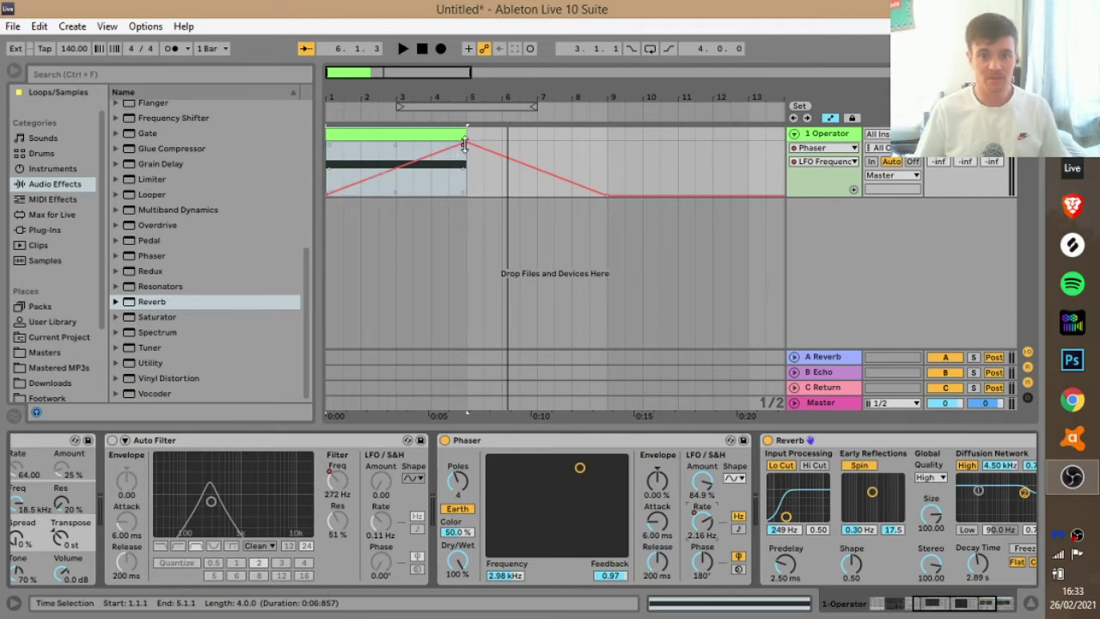
{"action": "left_click_drag", "start_coordinate": [464, 144], "coordinate": [470, 196]}
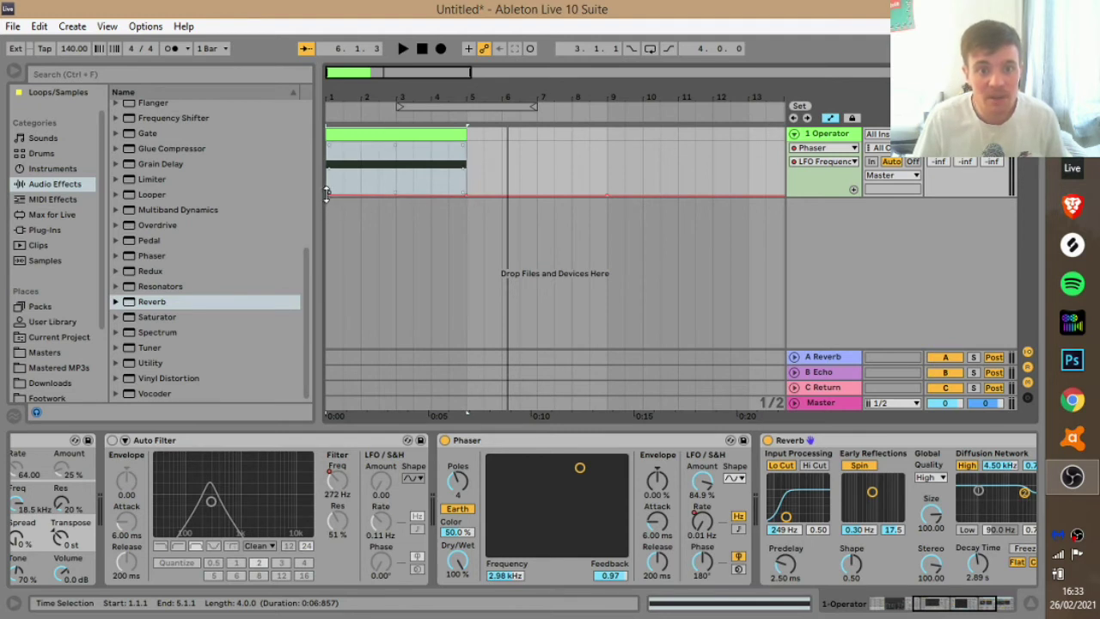
{"action": "left_click_drag", "start_coordinate": [326, 193], "coordinate": [326, 141]}
{"action": "left_click", "coordinate": [360, 136]}
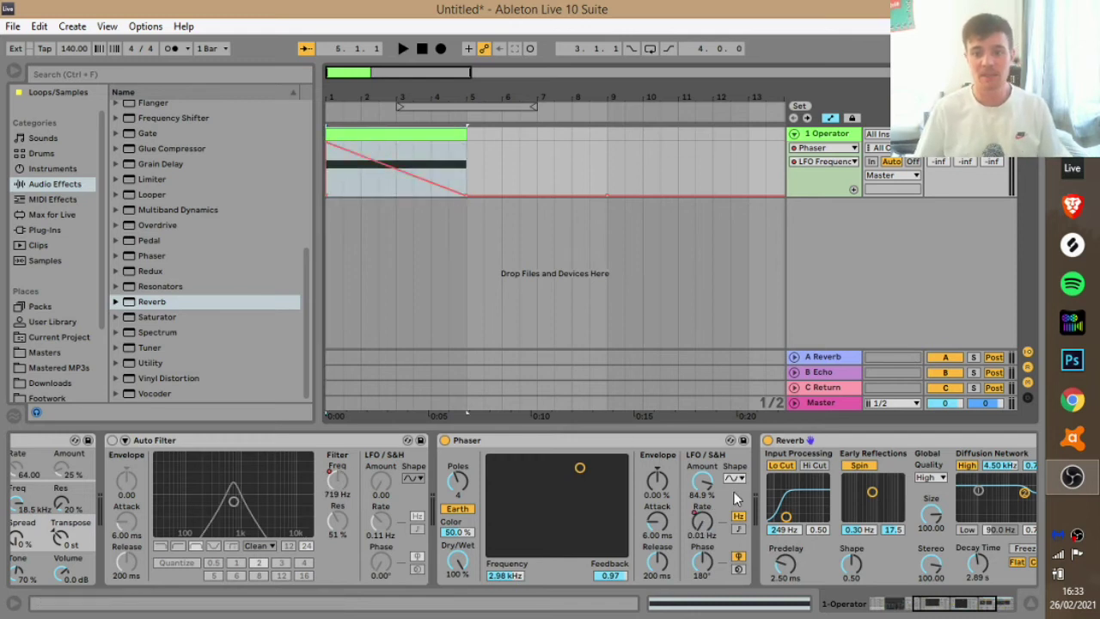
Step: Replace the Phaser LFO Rate automation with a ramp rising from minimum to 20 Hz
{"action": "right_click", "coordinate": [709, 532]}
{"action": "left_click", "coordinate": [732, 435]}
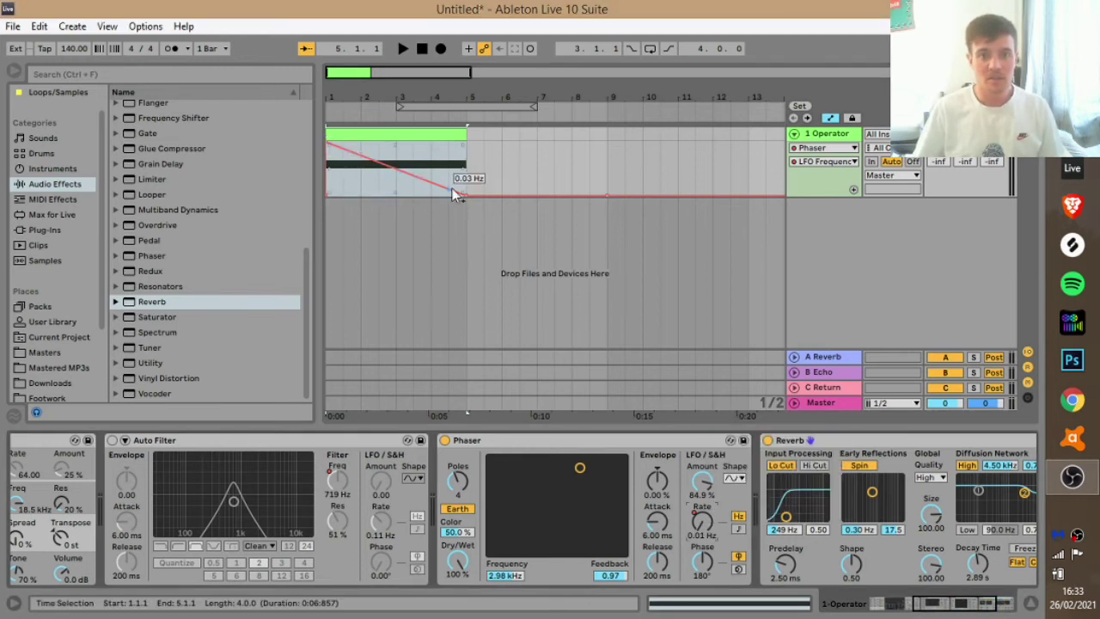
{"action": "key", "text": "Delete"}
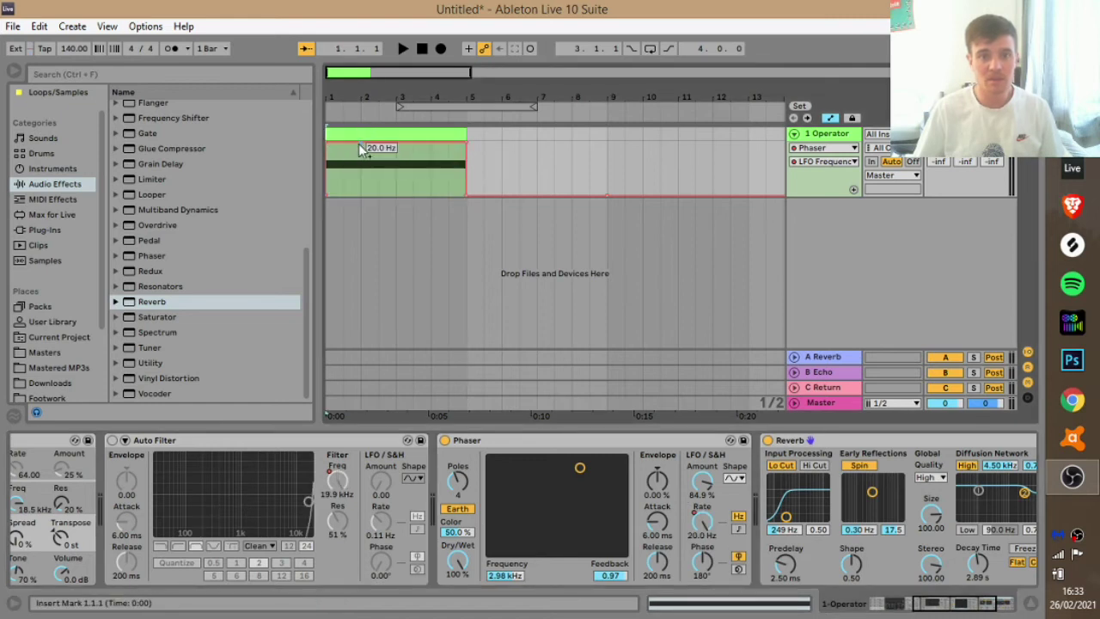
{"action": "left_click_drag", "start_coordinate": [378, 144], "coordinate": [324, 196]}
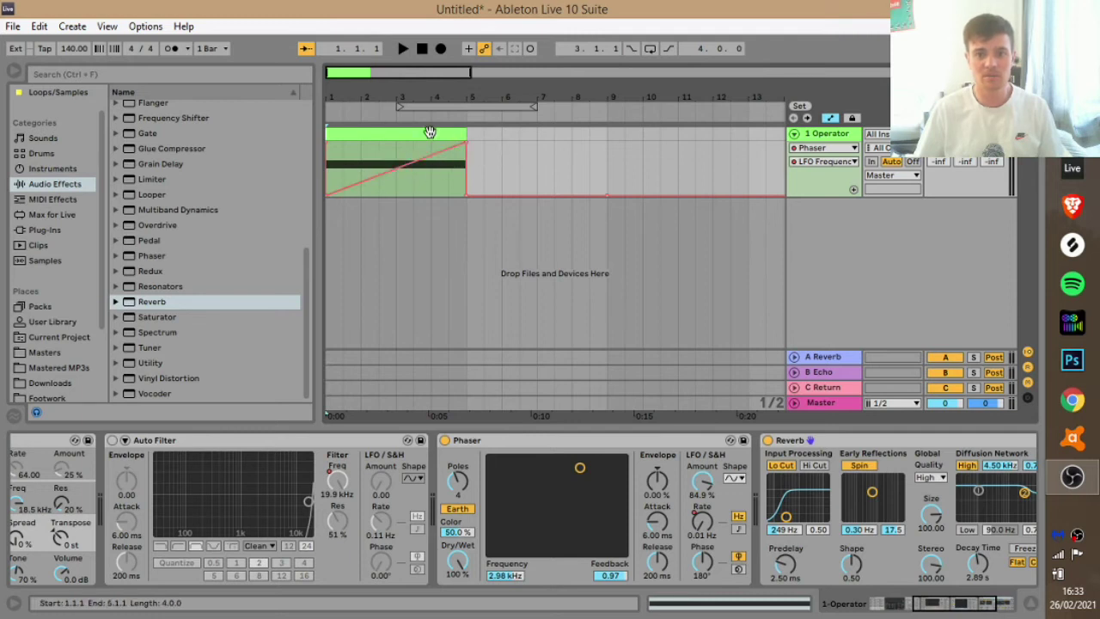
{"action": "key", "text": "space"}
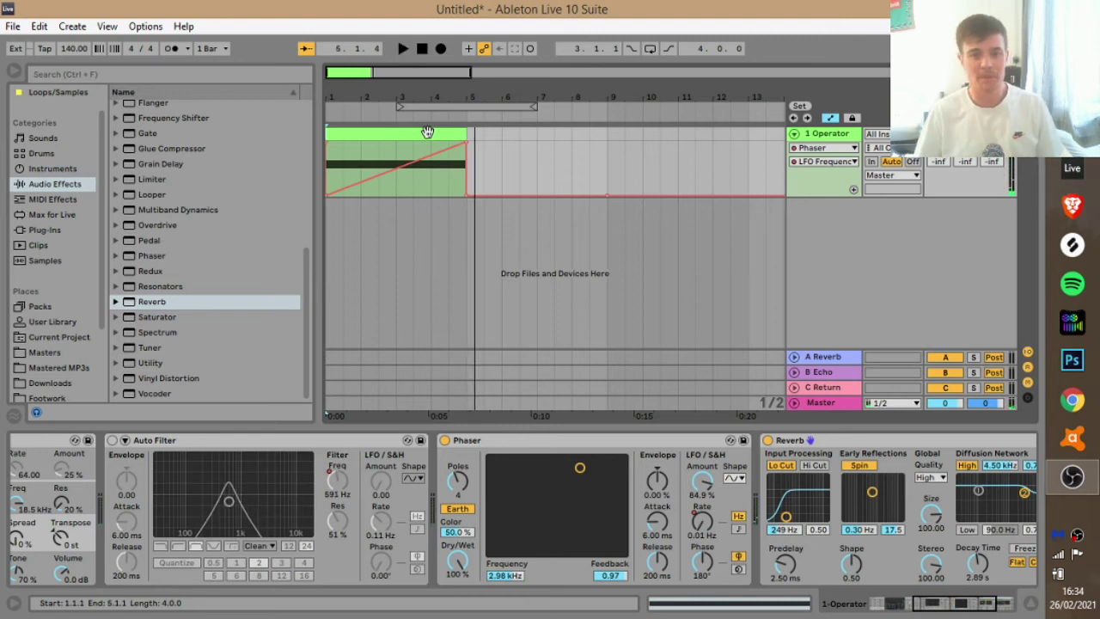
{"action": "left_click_drag", "start_coordinate": [942, 607], "coordinate": [854, 607]}
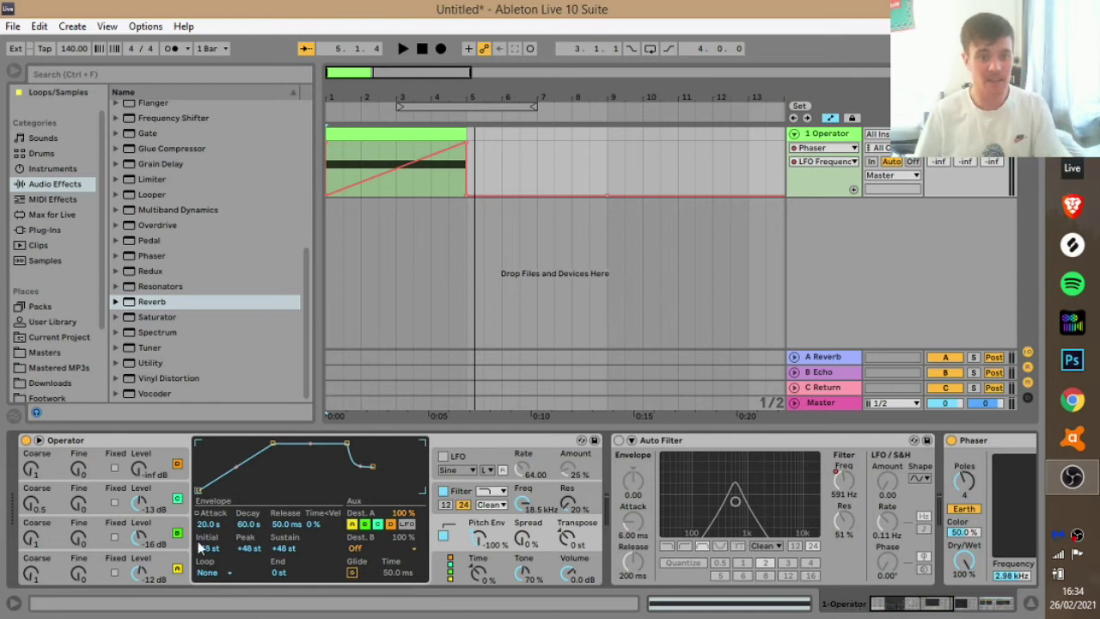
Step: Curve the attack of Operator's pitch envelope to A.Slope 93% and audition the riser
{"action": "left_click", "coordinate": [568, 539]}
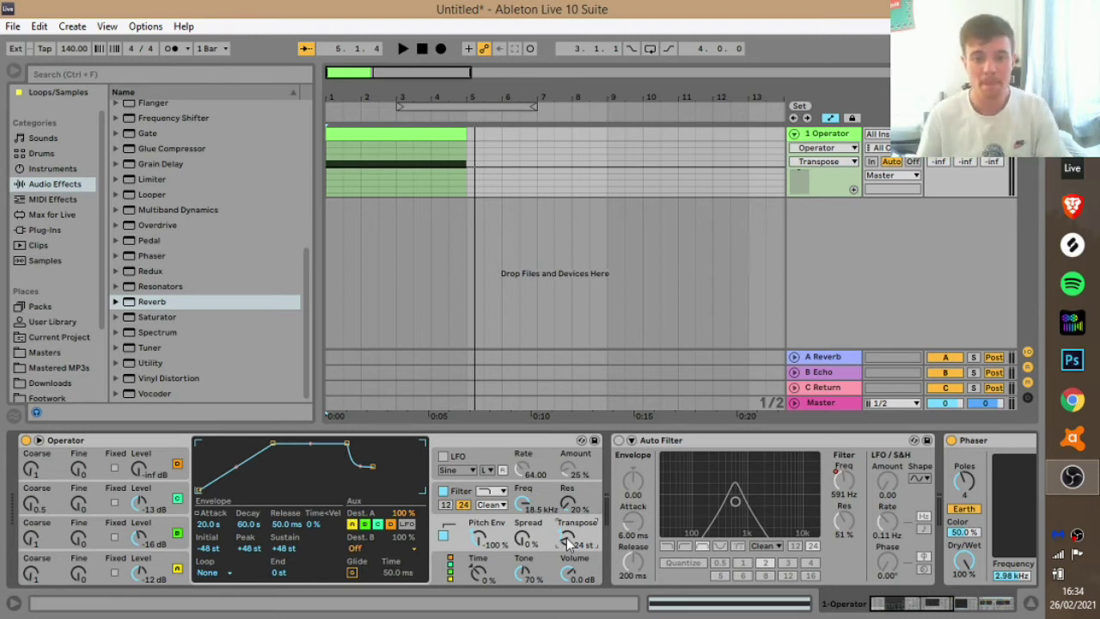
{"action": "key", "text": "space"}
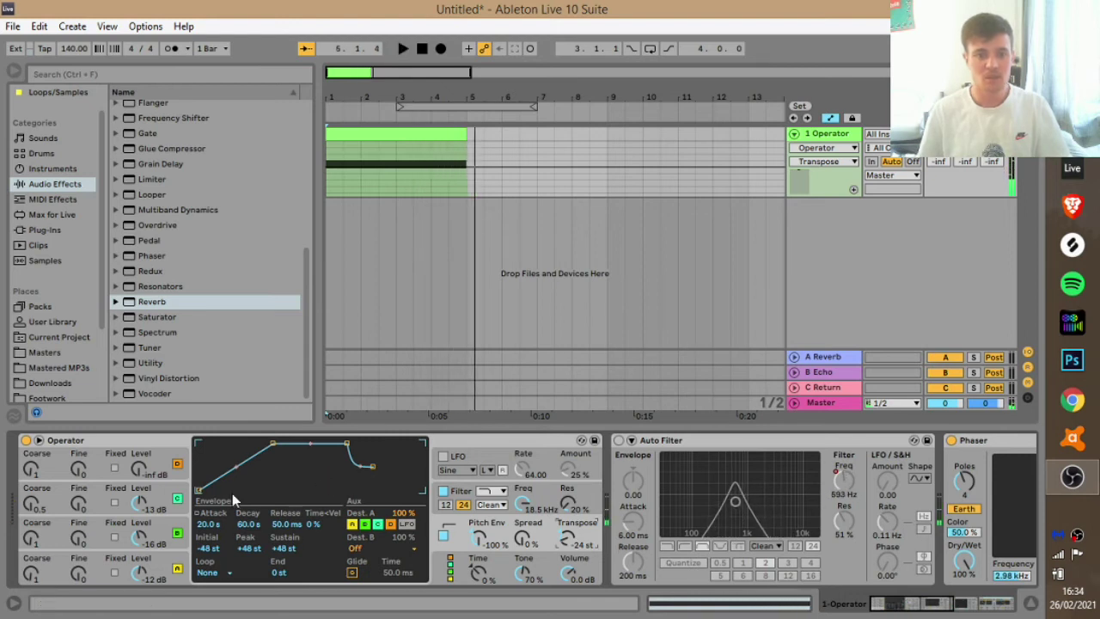
{"action": "left_click_drag", "start_coordinate": [239, 473], "coordinate": [239, 439]}
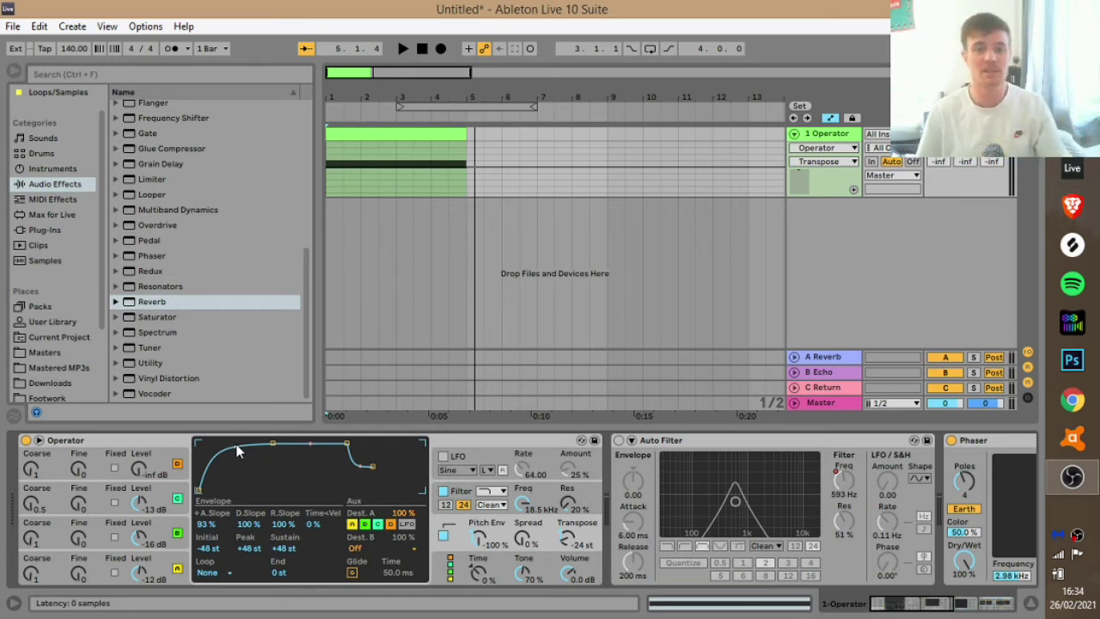
{"action": "key", "text": "space"}
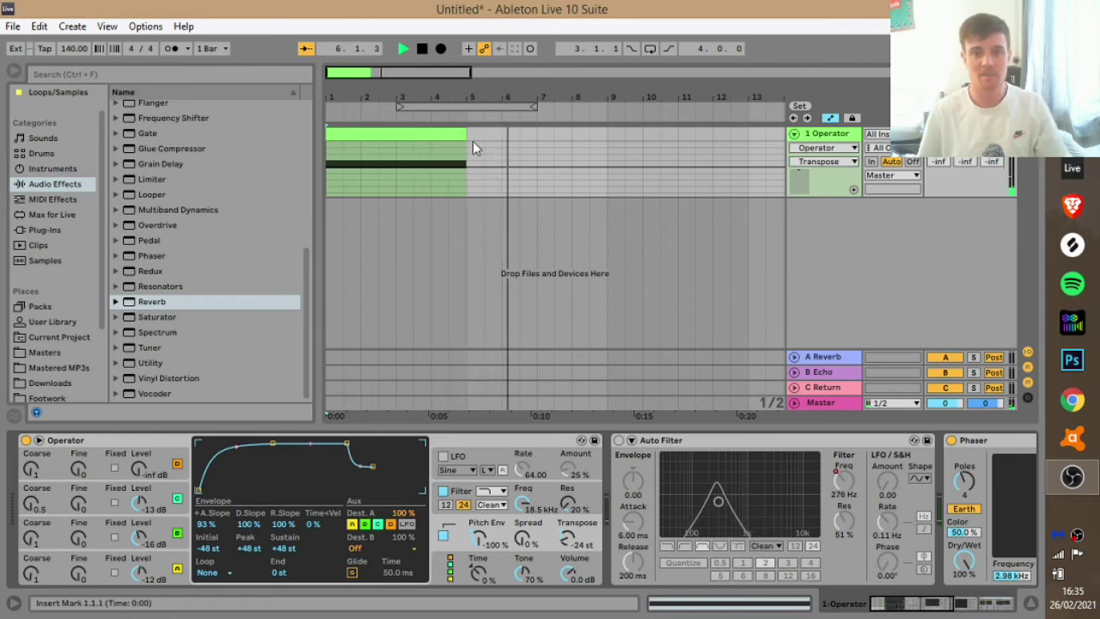
{"action": "key", "text": "space"}
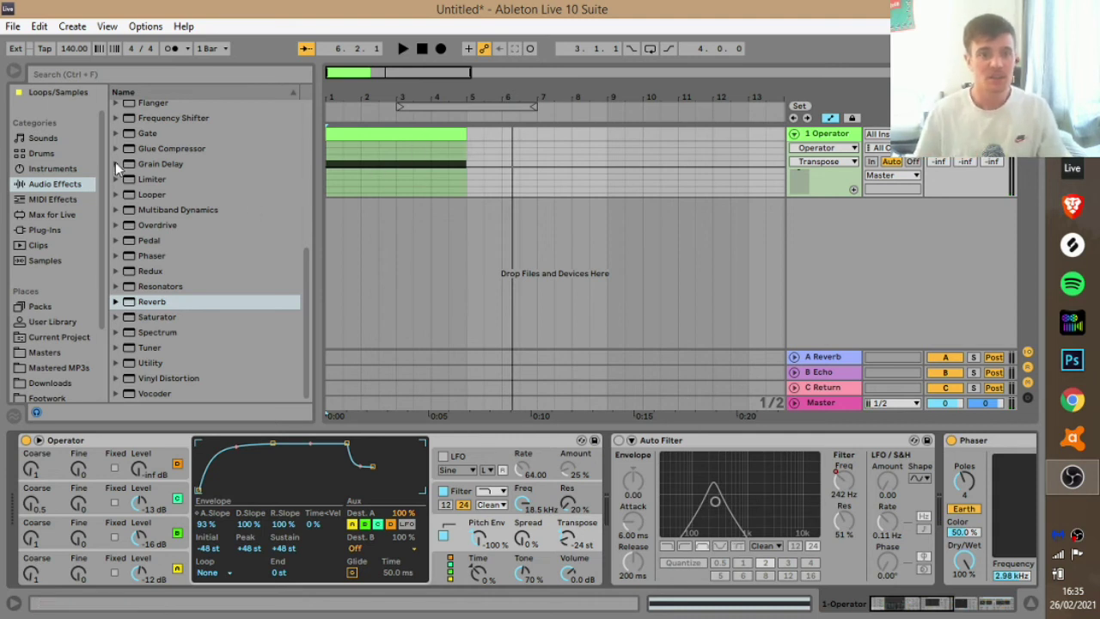
{"action": "left_click", "coordinate": [138, 134]}
Step: Drag Auto Pan from Audio Effects into the chain between Phaser and Reverb
{"action": "scroll", "coordinate": [148, 146], "scroll_direction": "up", "scroll_amount": 6}
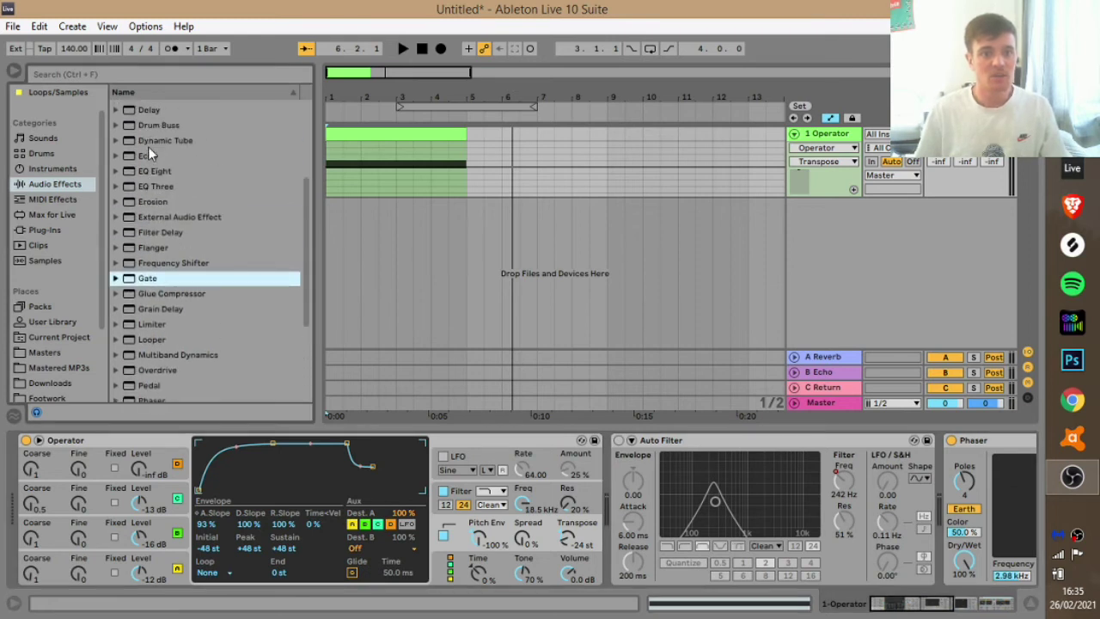
{"action": "left_click_drag", "start_coordinate": [144, 152], "coordinate": [997, 514]}
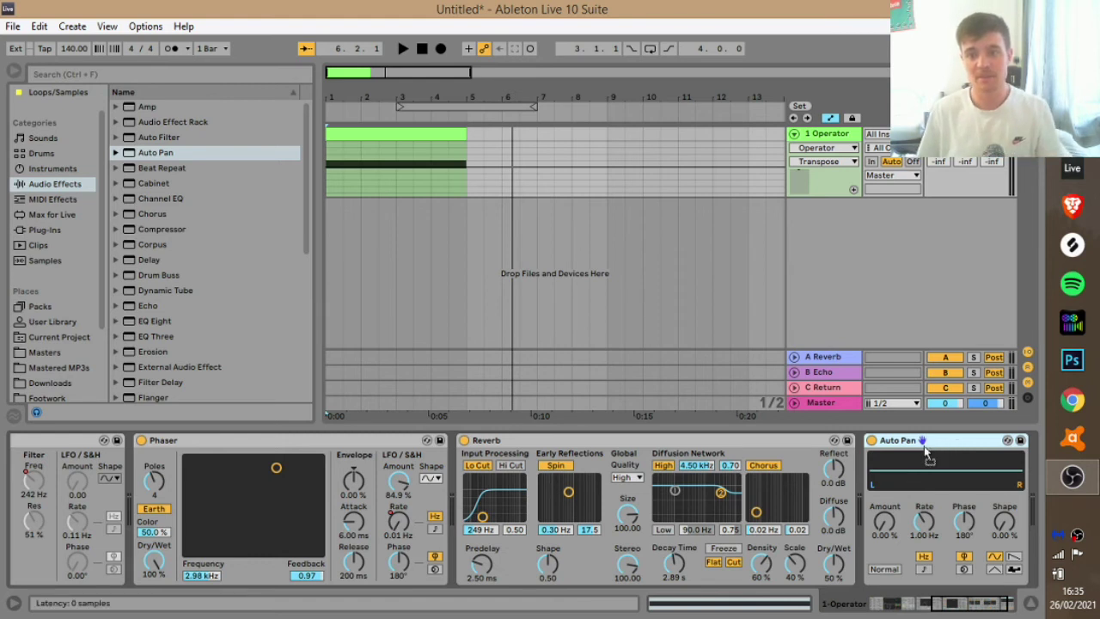
{"action": "left_click_drag", "start_coordinate": [962, 442], "coordinate": [581, 492]}
{"action": "left_click_drag", "start_coordinate": [460, 482], "coordinate": [461, 476]}
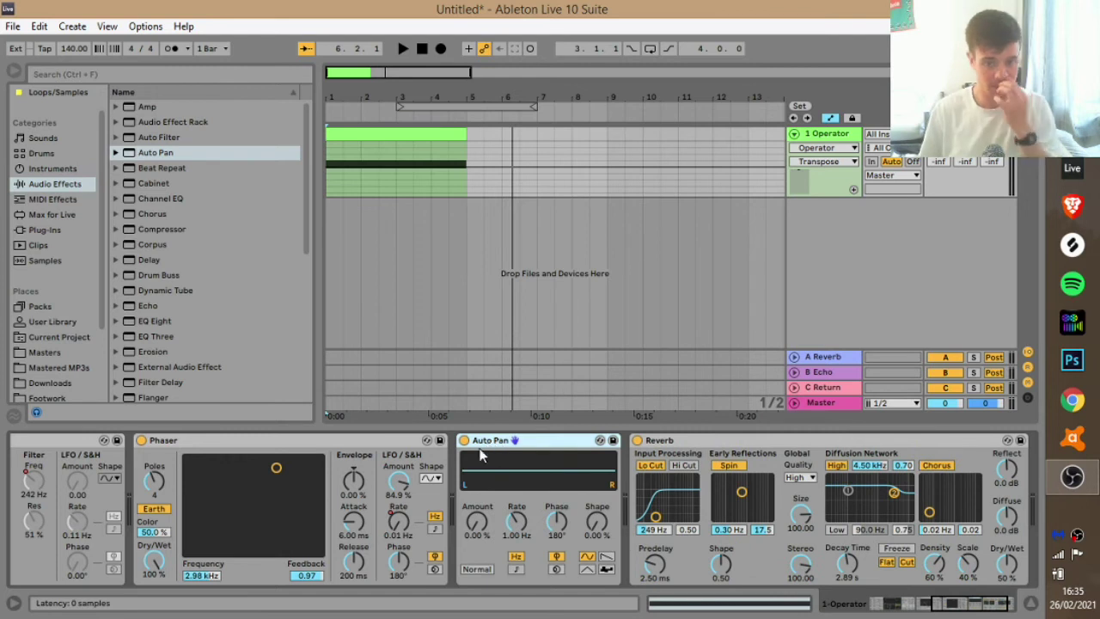
Step: Set Auto Pan to 100% amount, 0° phase, and a sawtooth wave synced at 1/16, then play
{"action": "left_click_drag", "start_coordinate": [478, 529], "coordinate": [478, 481]}
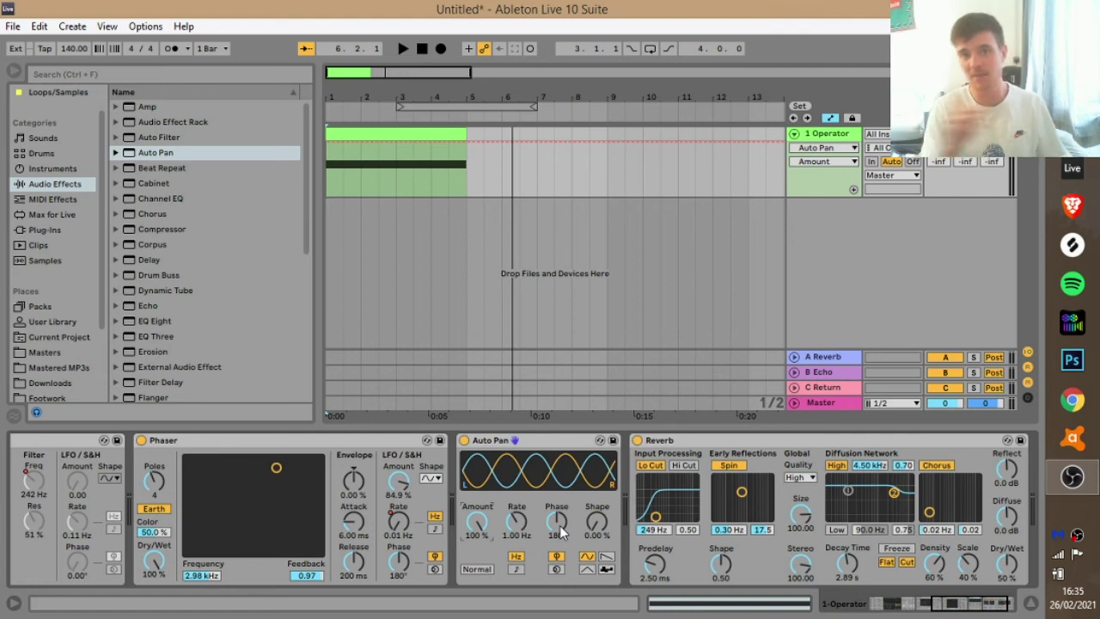
{"action": "left_click_drag", "start_coordinate": [560, 533], "coordinate": [560, 593]}
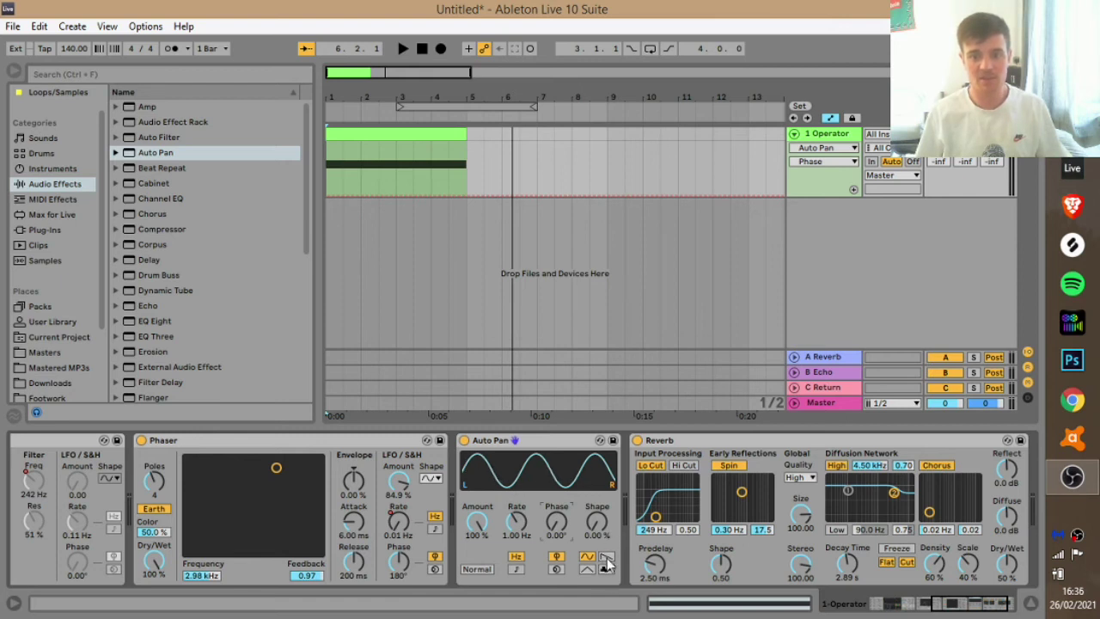
{"action": "left_click", "coordinate": [605, 558]}
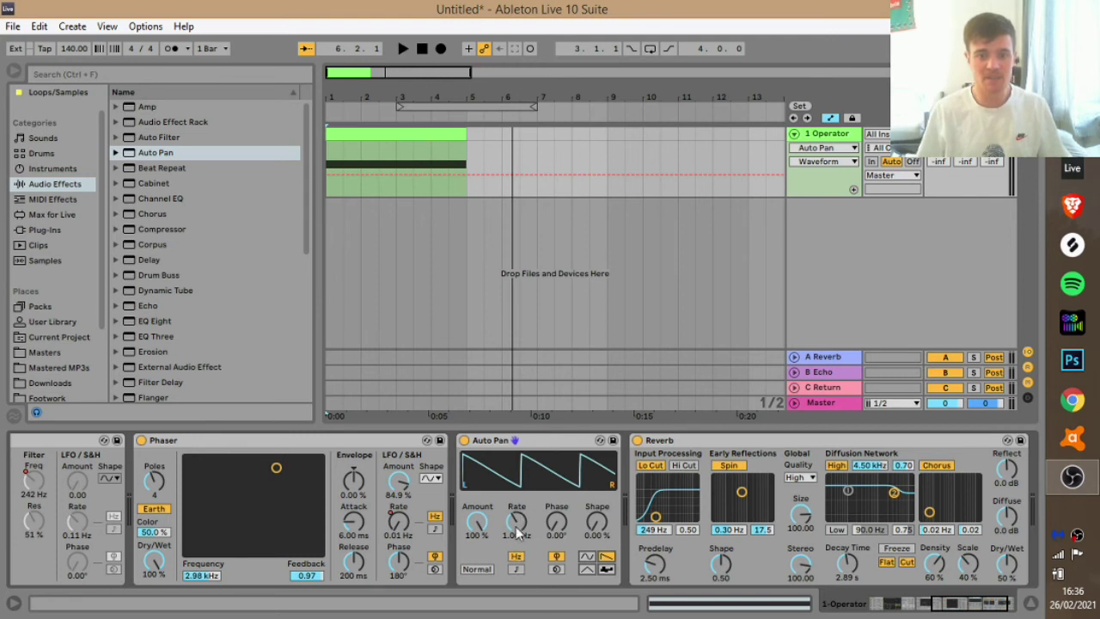
{"action": "left_click", "coordinate": [515, 570]}
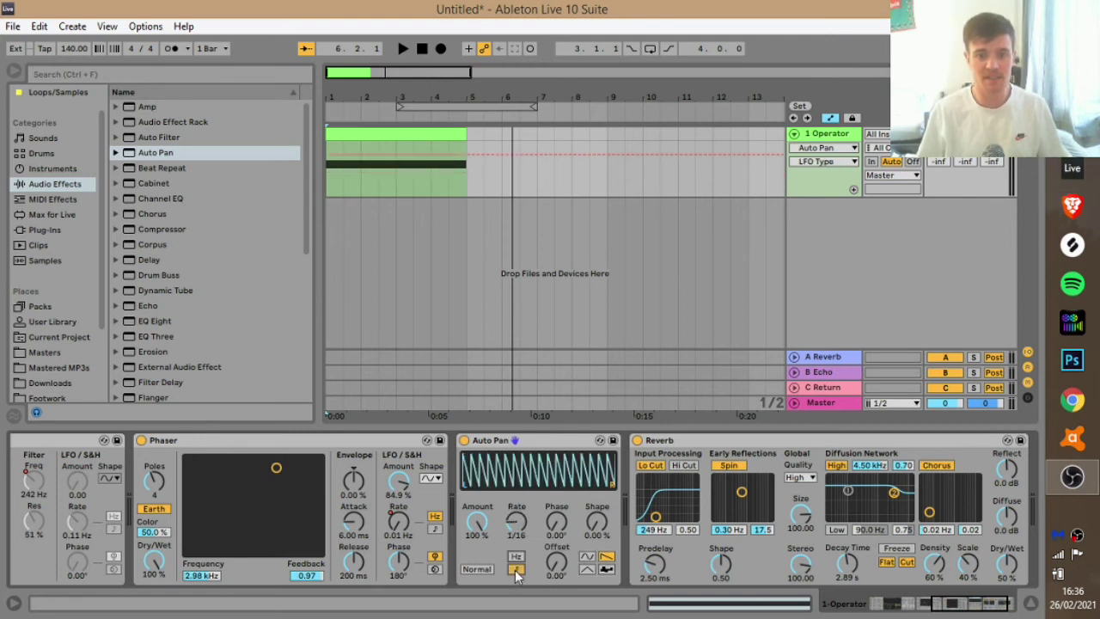
{"action": "left_click", "coordinate": [517, 526]}
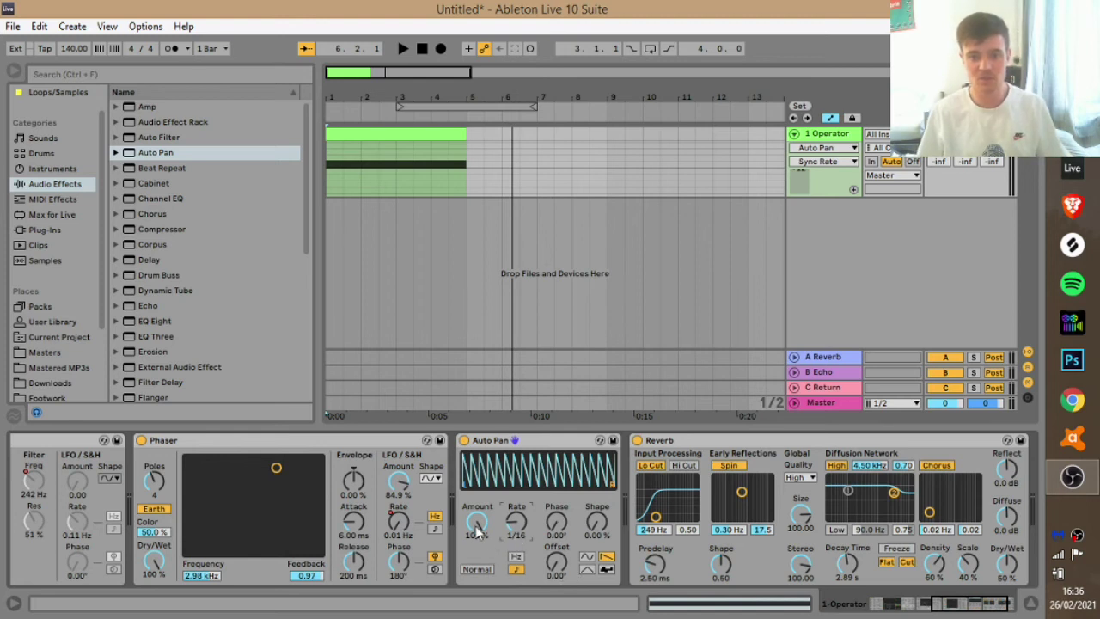
{"action": "left_click", "coordinate": [388, 131]}
{"action": "key", "text": "space"}
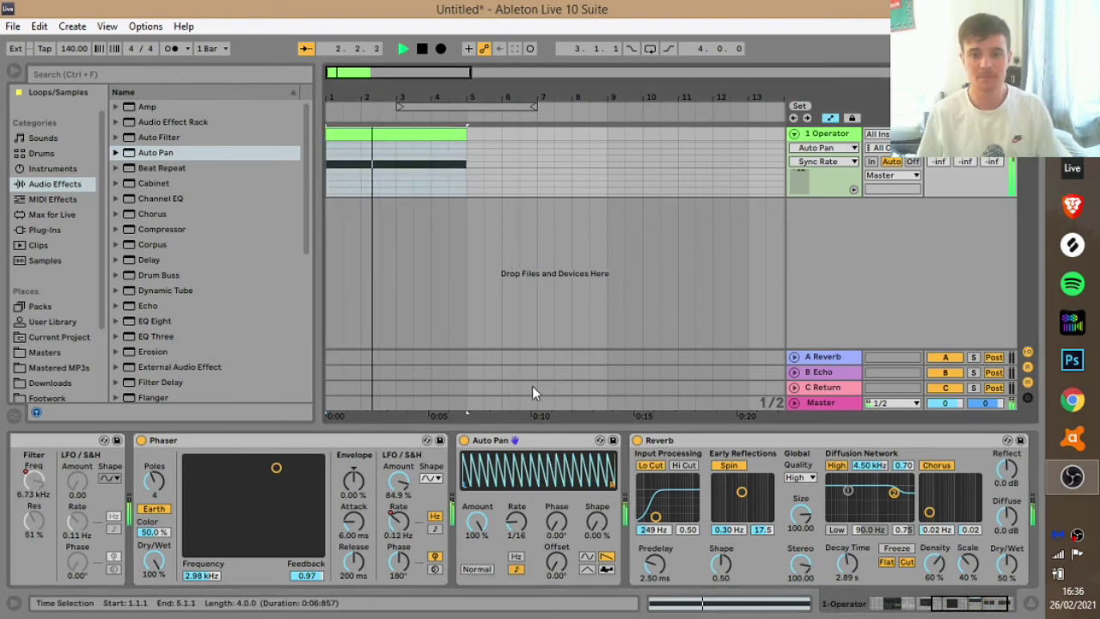
Step: Switch Auto Pan to a sine wave at Shape 100%, trying rates 4 and 1/8 before 1/16
{"action": "left_click", "coordinate": [592, 558]}
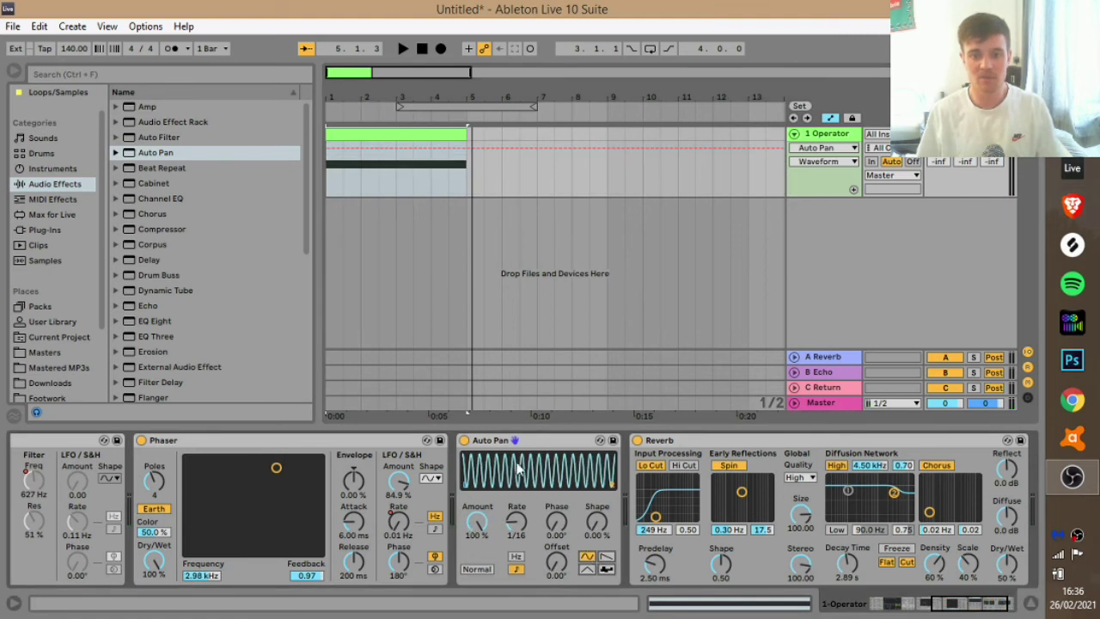
{"action": "left_click_drag", "start_coordinate": [520, 532], "coordinate": [521, 567]}
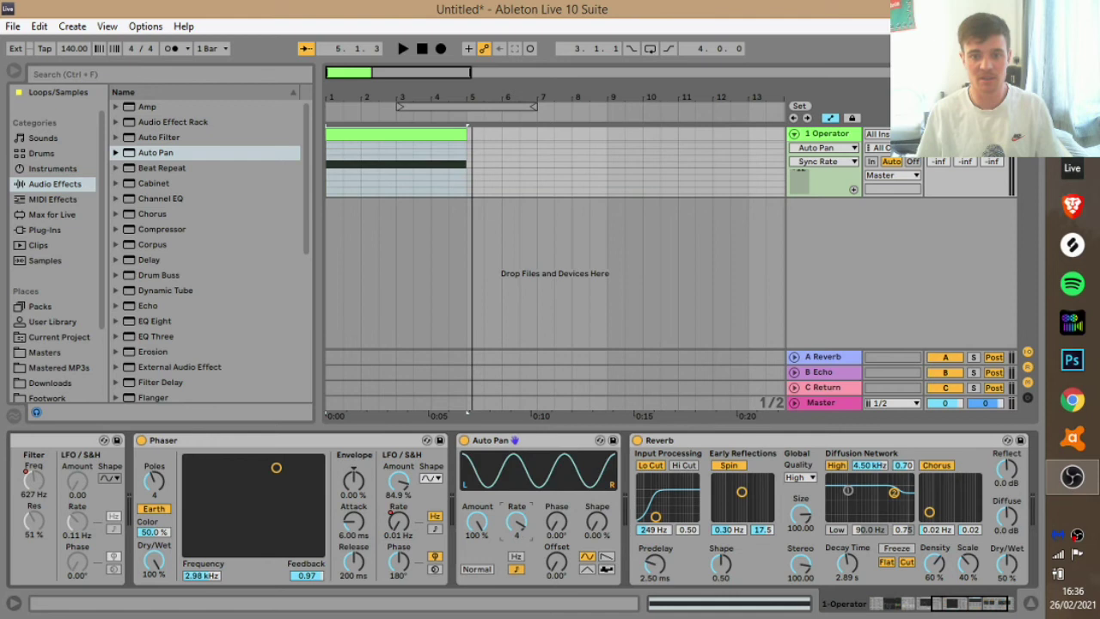
{"action": "left_click", "coordinate": [597, 522]}
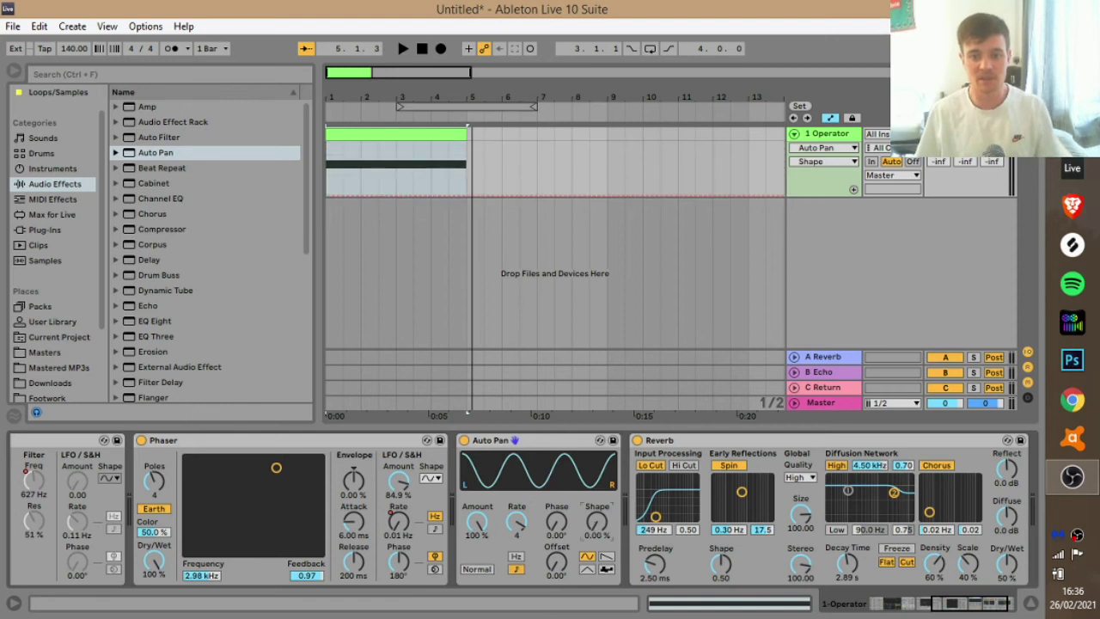
{"action": "left_click_drag", "start_coordinate": [598, 522], "coordinate": [597, 490]}
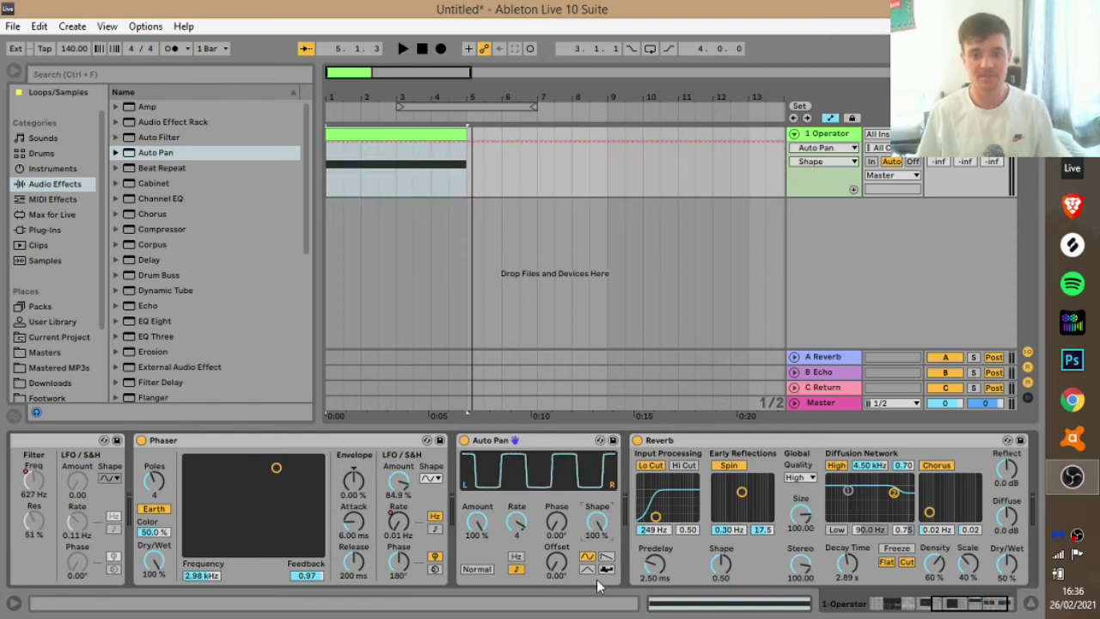
{"action": "key", "text": "space"}
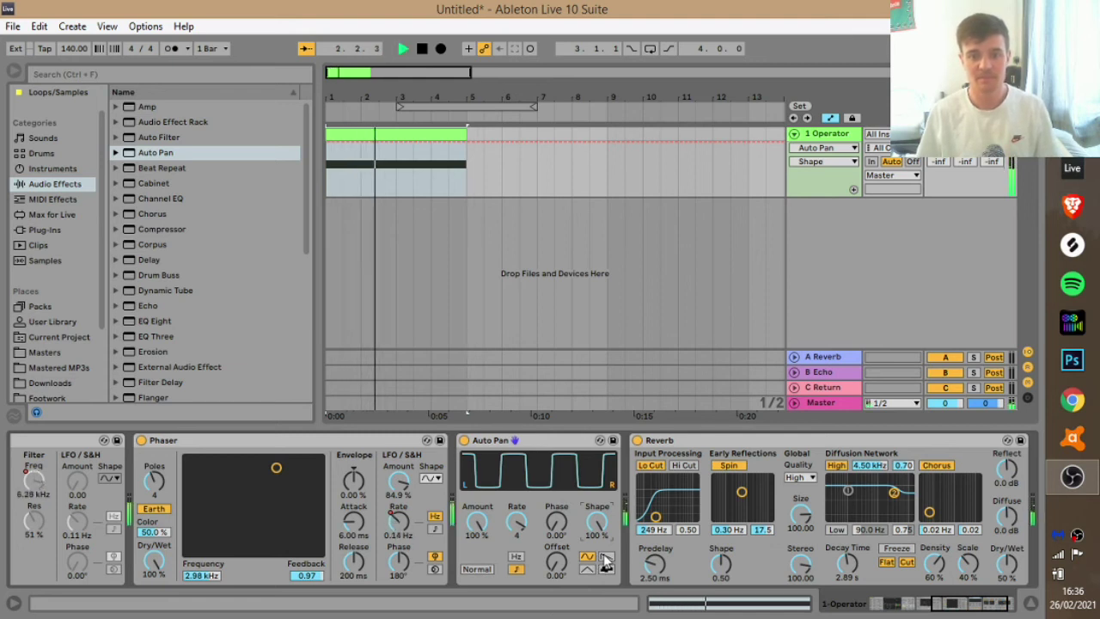
{"action": "key", "text": "space"}
{"action": "left_click_drag", "start_coordinate": [517, 526], "coordinate": [516, 488]}
{"action": "key", "text": "Up"}
{"action": "key", "text": "Up"}
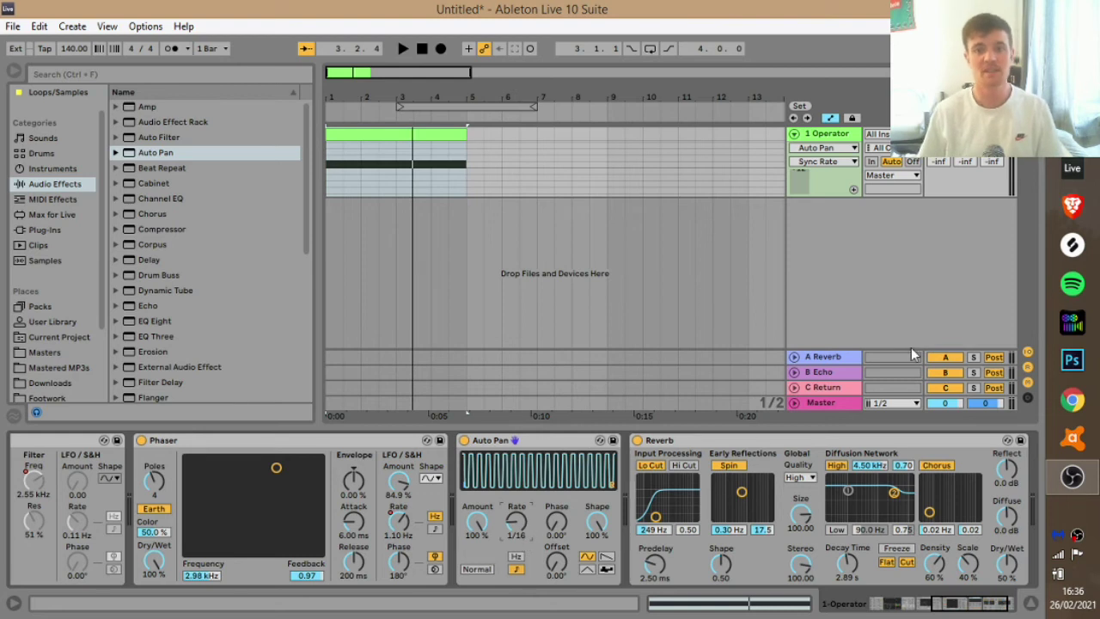
{"action": "key", "text": "space"}
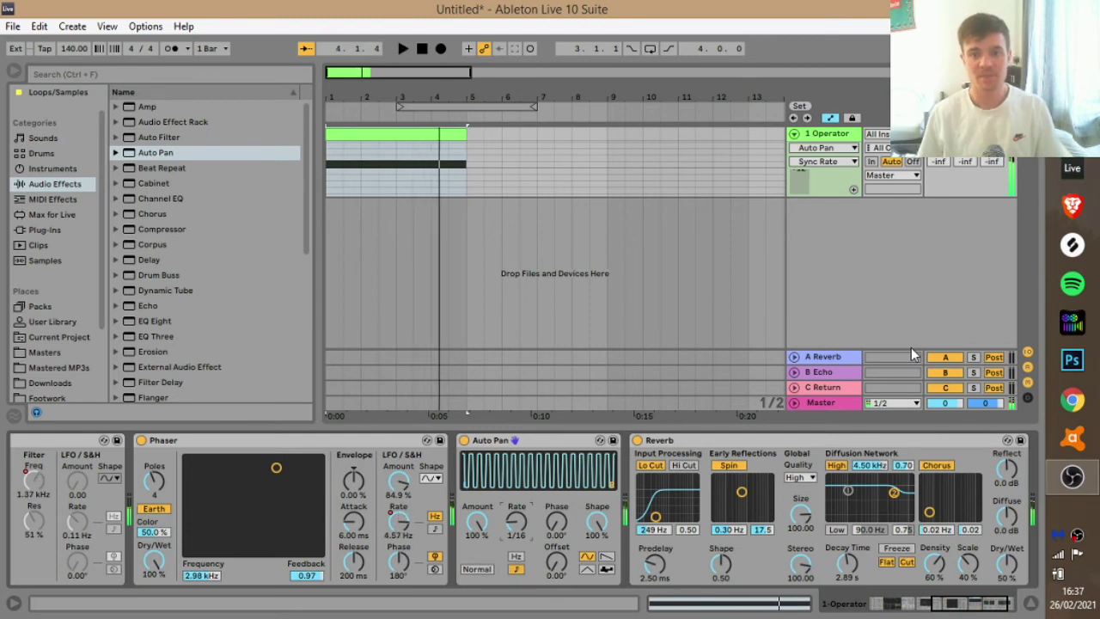
Step: Compare Auto Pan placed after Reverb, then undo to return it before Reverb
{"action": "left_click", "coordinate": [974, 609]}
{"action": "left_click_drag", "start_coordinate": [974, 609], "coordinate": [1030, 608]}
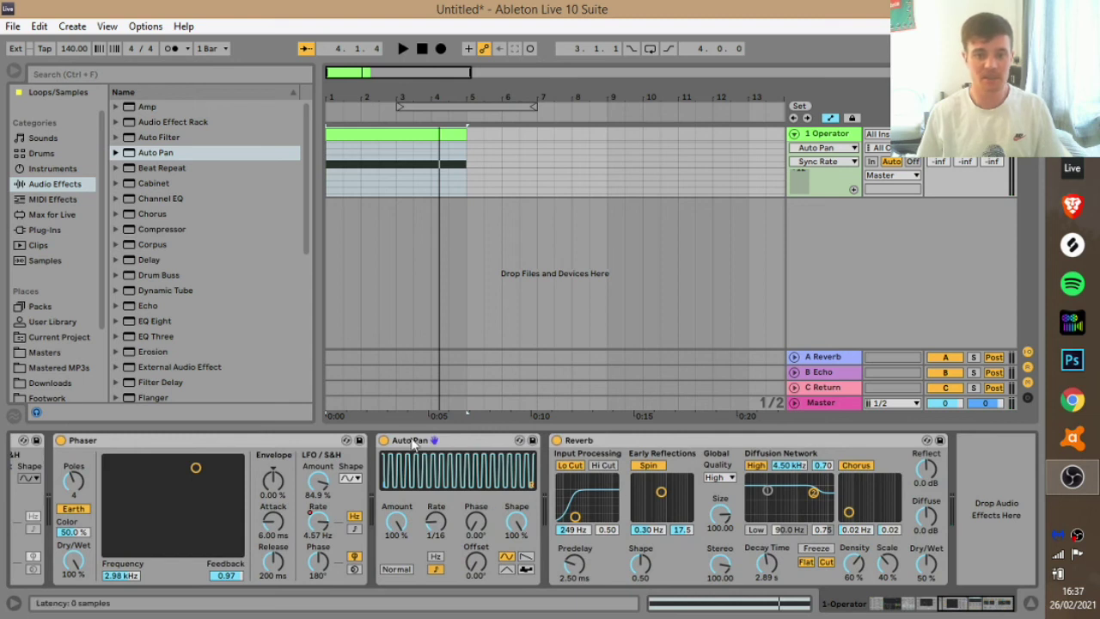
{"action": "left_click", "coordinate": [447, 459]}
{"action": "left_click_drag", "start_coordinate": [986, 457], "coordinate": [977, 458]}
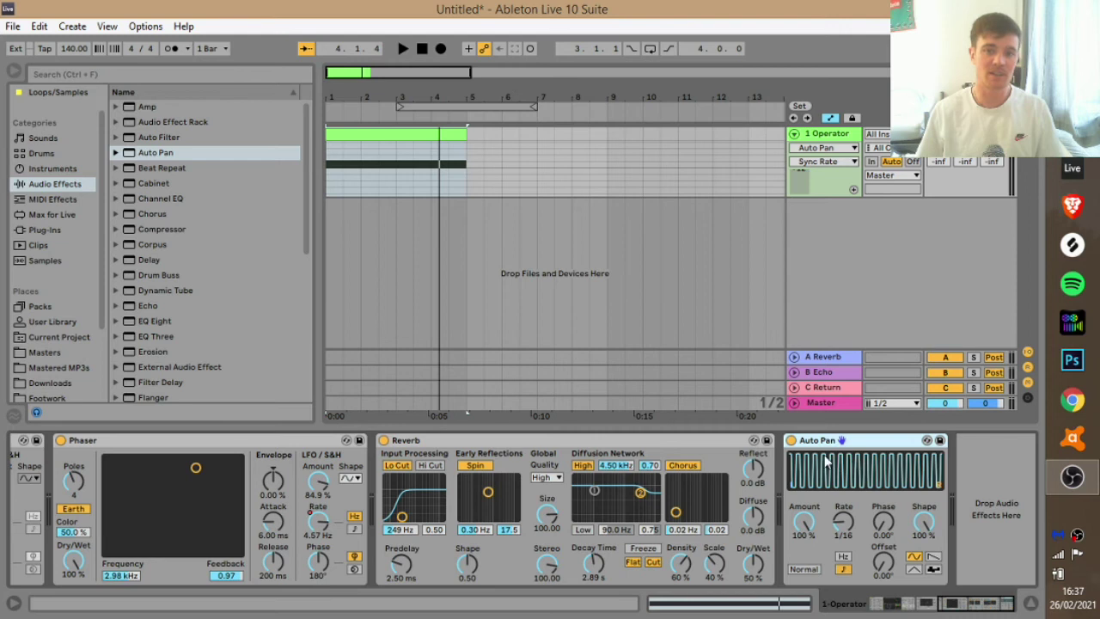
{"action": "key", "text": "space"}
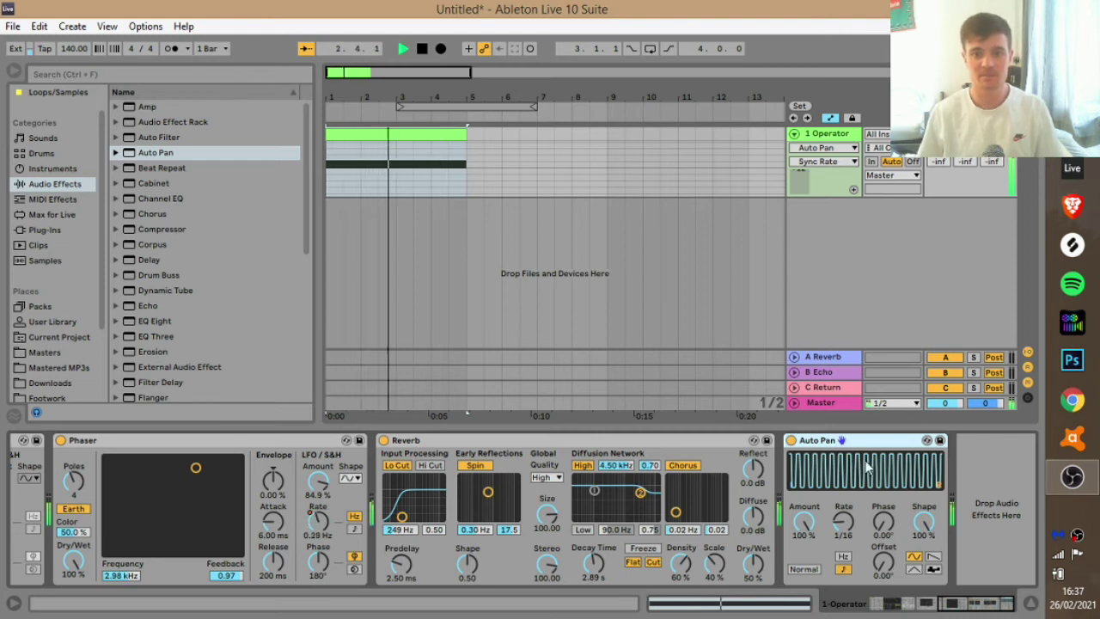
{"action": "key", "text": "space"}
{"action": "key", "text": "ctrl+z"}
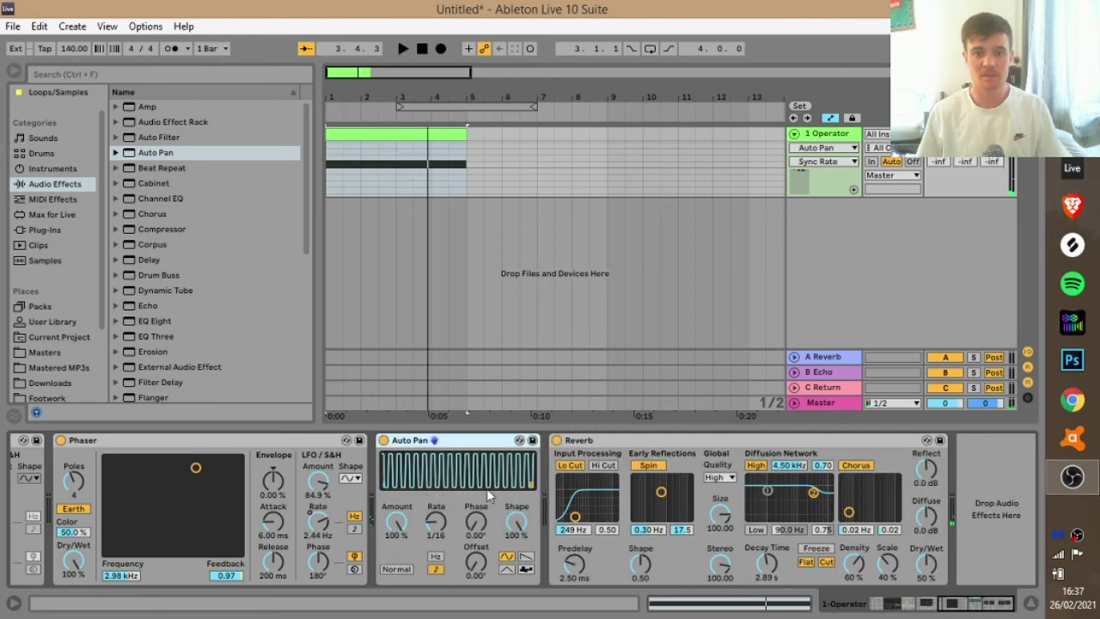
{"action": "key", "text": "space"}
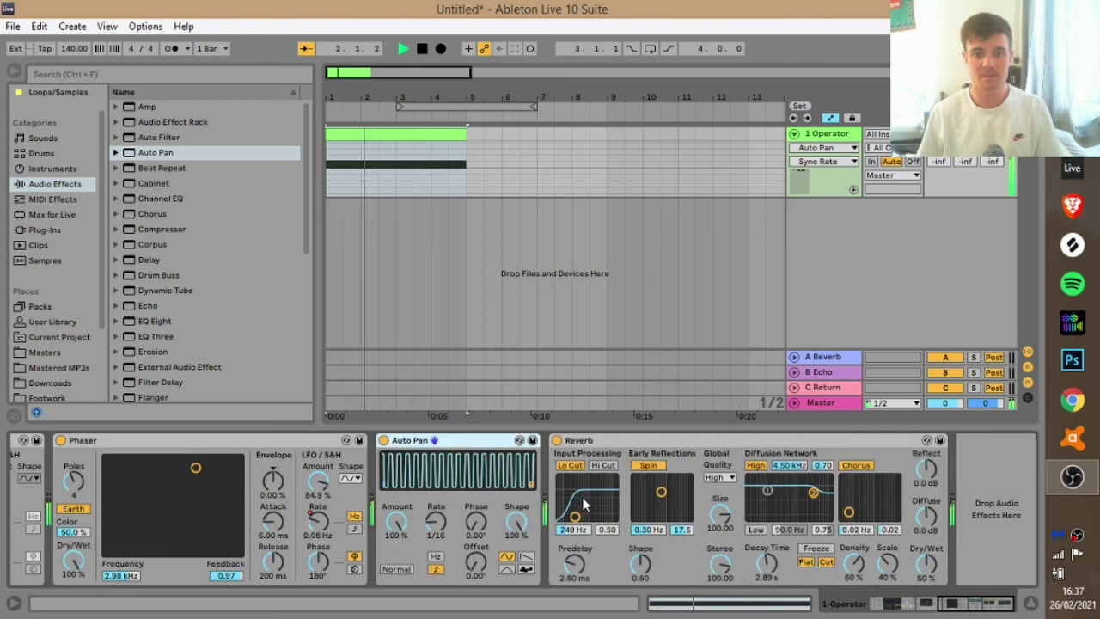
{"action": "key", "text": "space"}
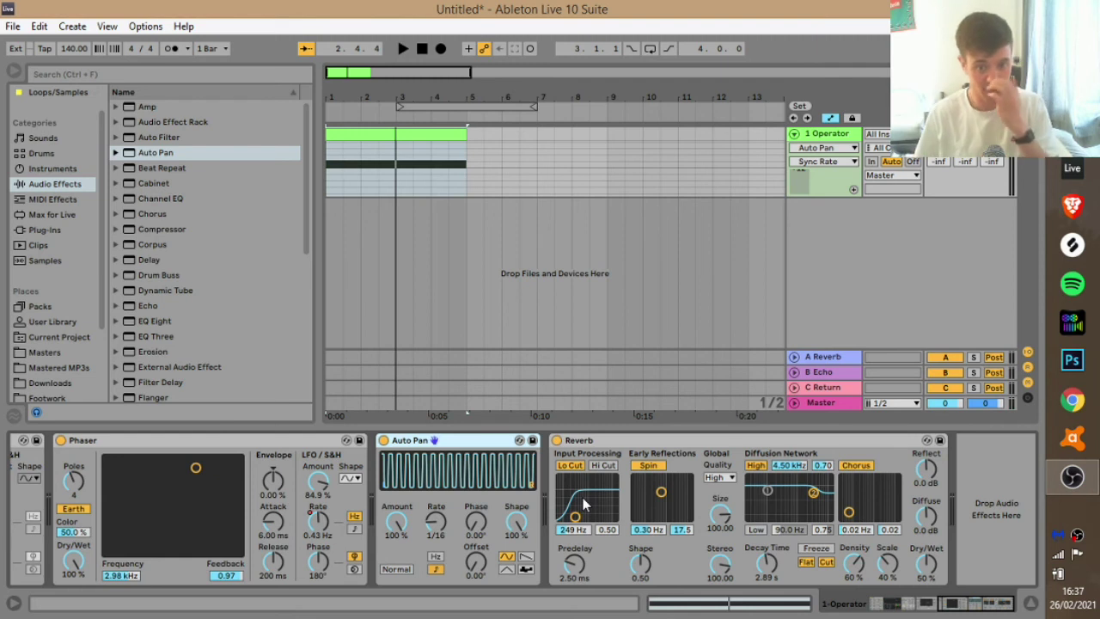
Step: Show the Pe Amount automation lane and lower Operator's envelope attack slope, keeping the 20 s attack
{"action": "left_click_drag", "start_coordinate": [988, 606], "coordinate": [894, 604]}
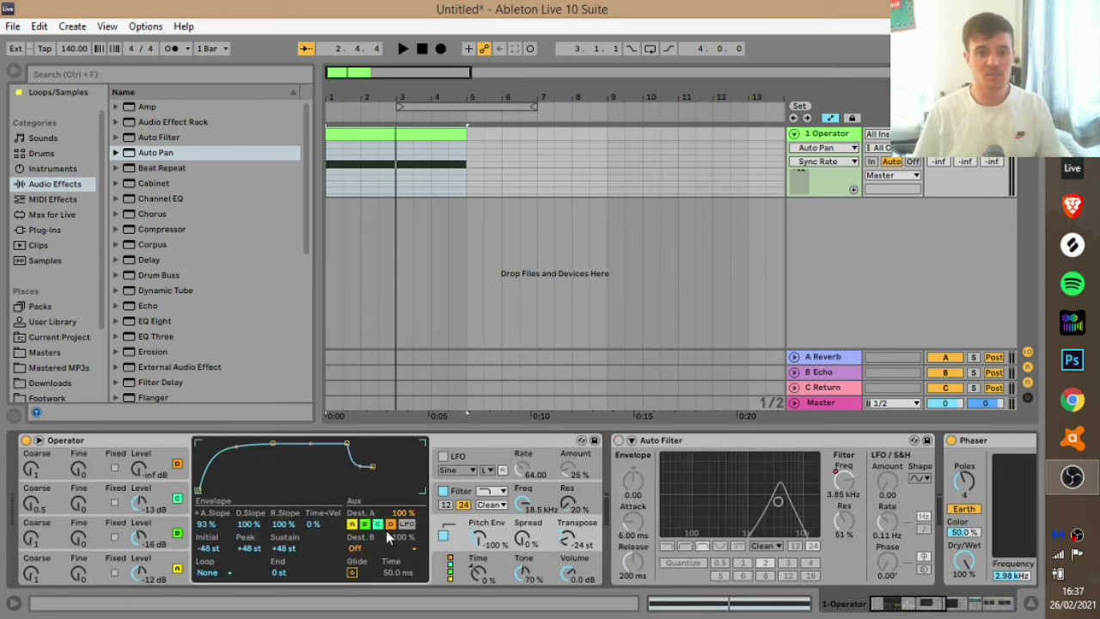
{"action": "left_click", "coordinate": [483, 543]}
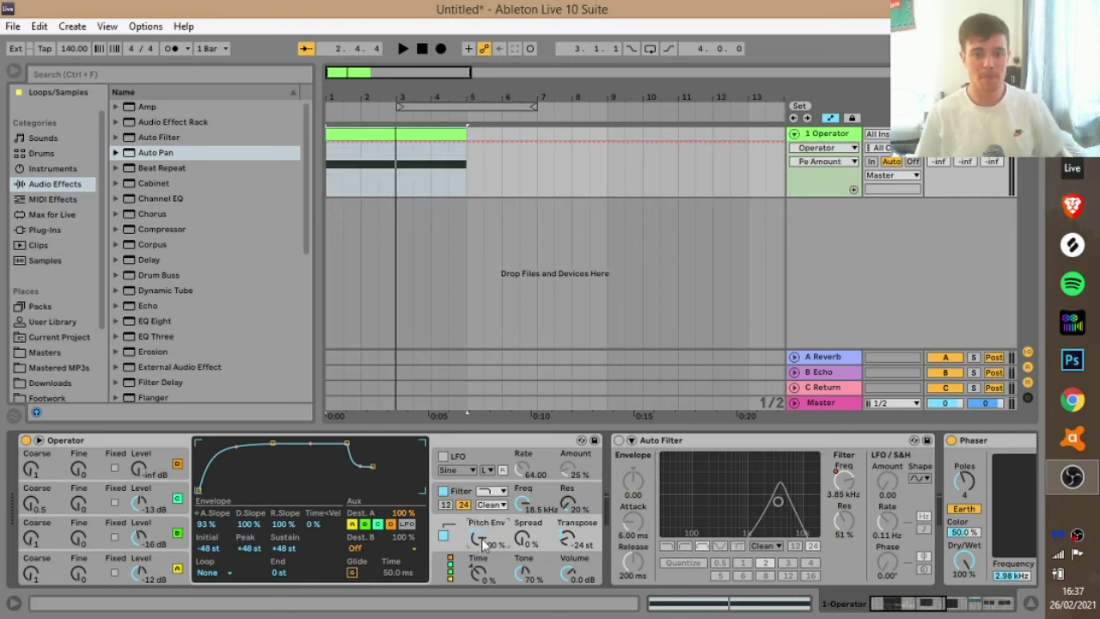
{"action": "left_click", "coordinate": [403, 48]}
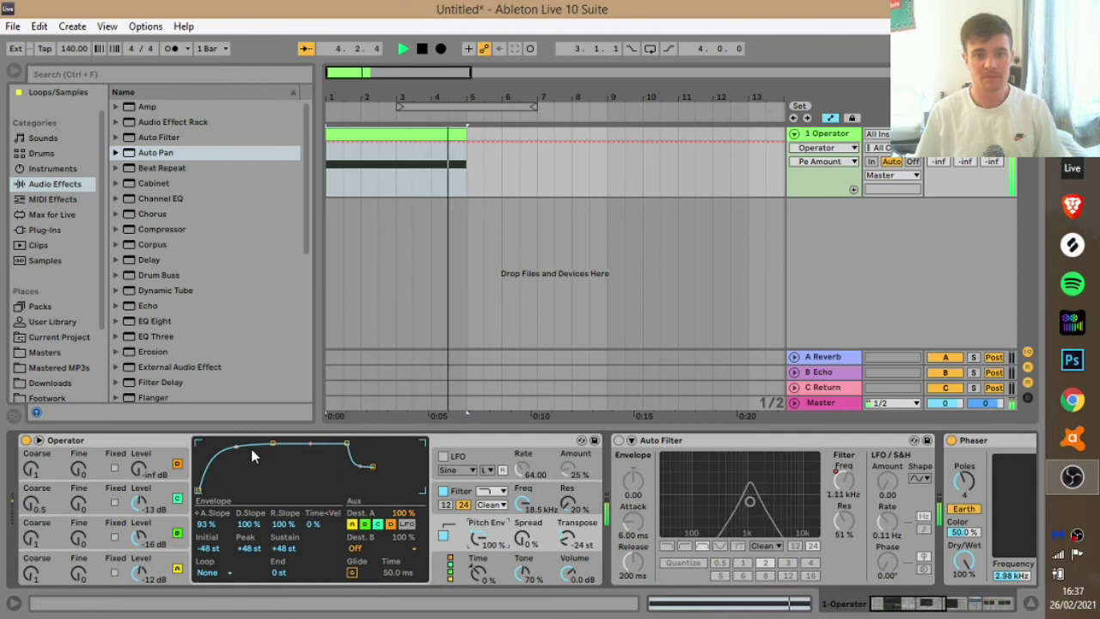
{"action": "left_click_drag", "start_coordinate": [233, 447], "coordinate": [234, 503]}
{"action": "key", "text": "space"}
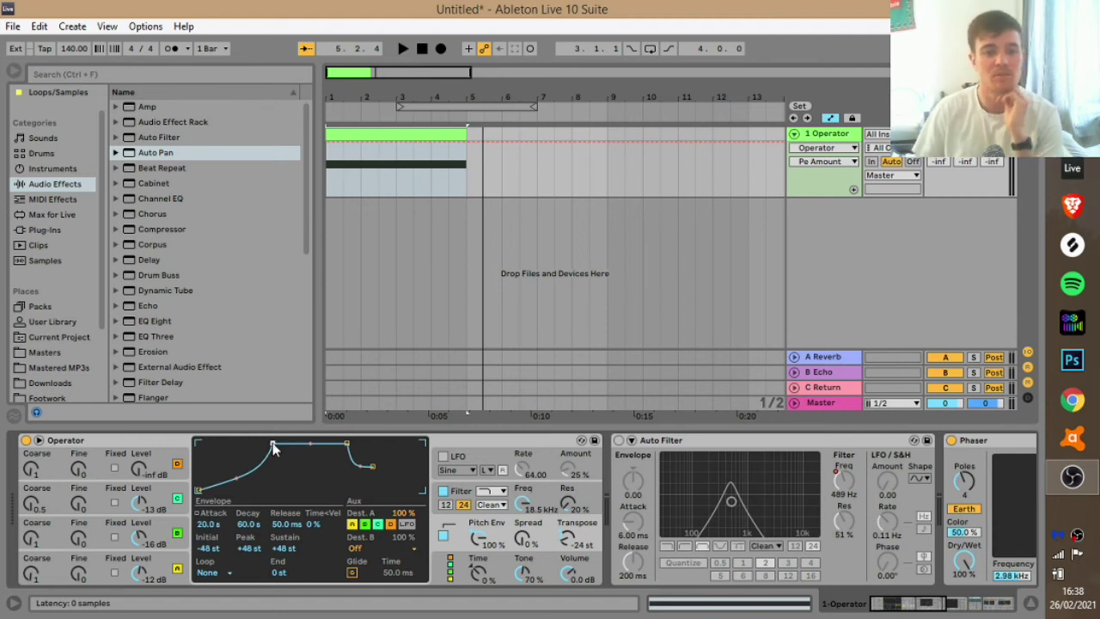
Step: Shorten Operator's envelope attack to 6.69 s, show the Pe Attack automation lane, and audition
{"action": "left_click_drag", "start_coordinate": [273, 443], "coordinate": [262, 443]}
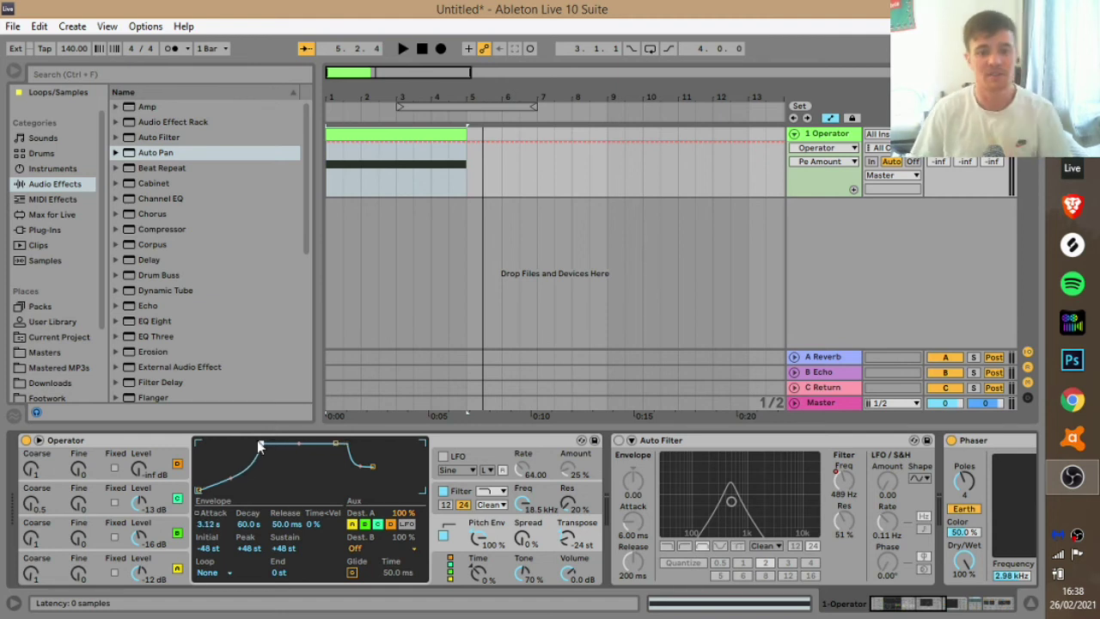
{"action": "key", "text": "space"}
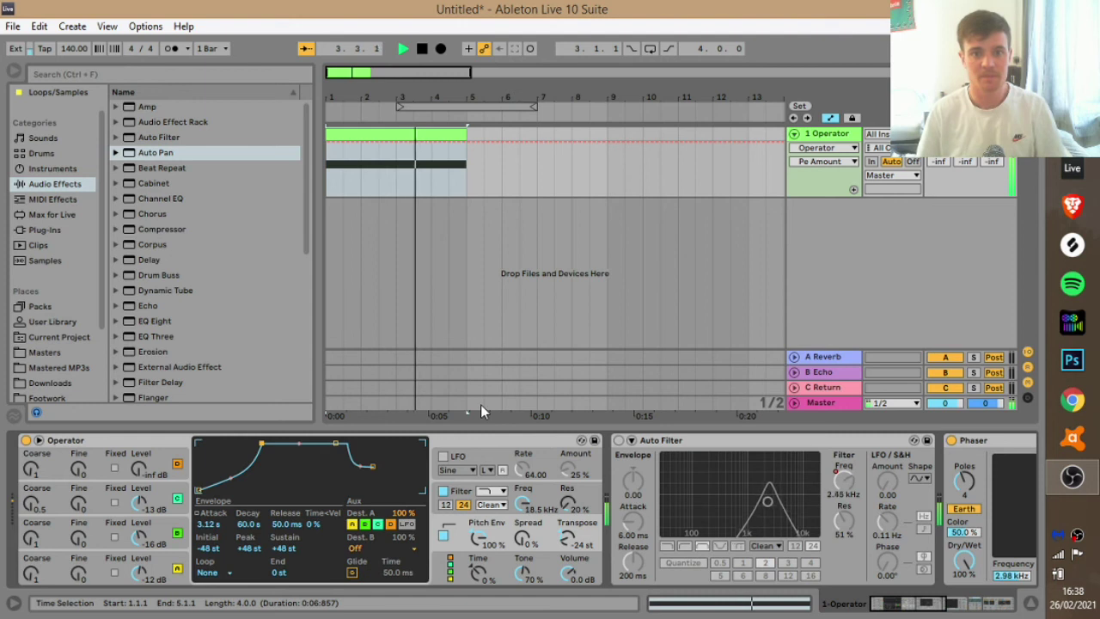
{"action": "key", "text": "space"}
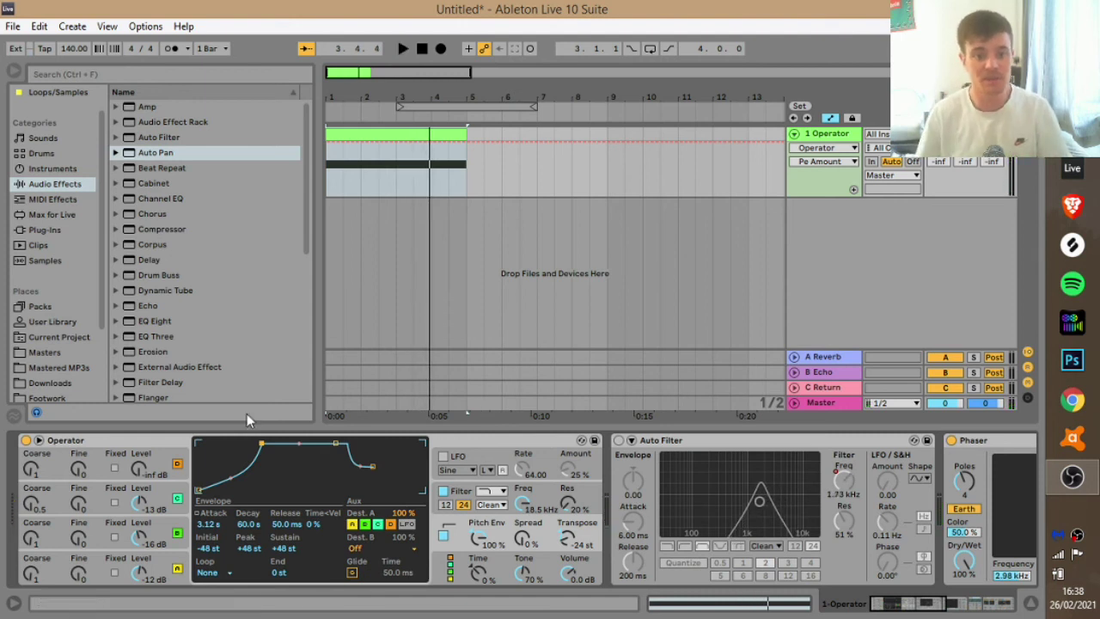
{"action": "left_click", "coordinate": [212, 529]}
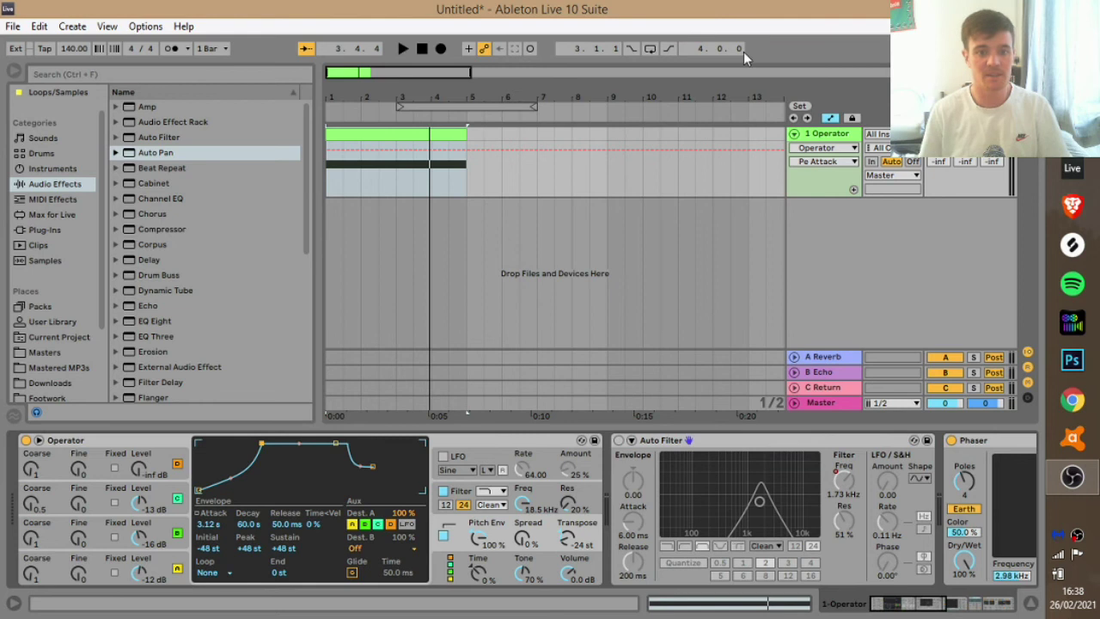
{"action": "key", "text": "ctrl+z"}
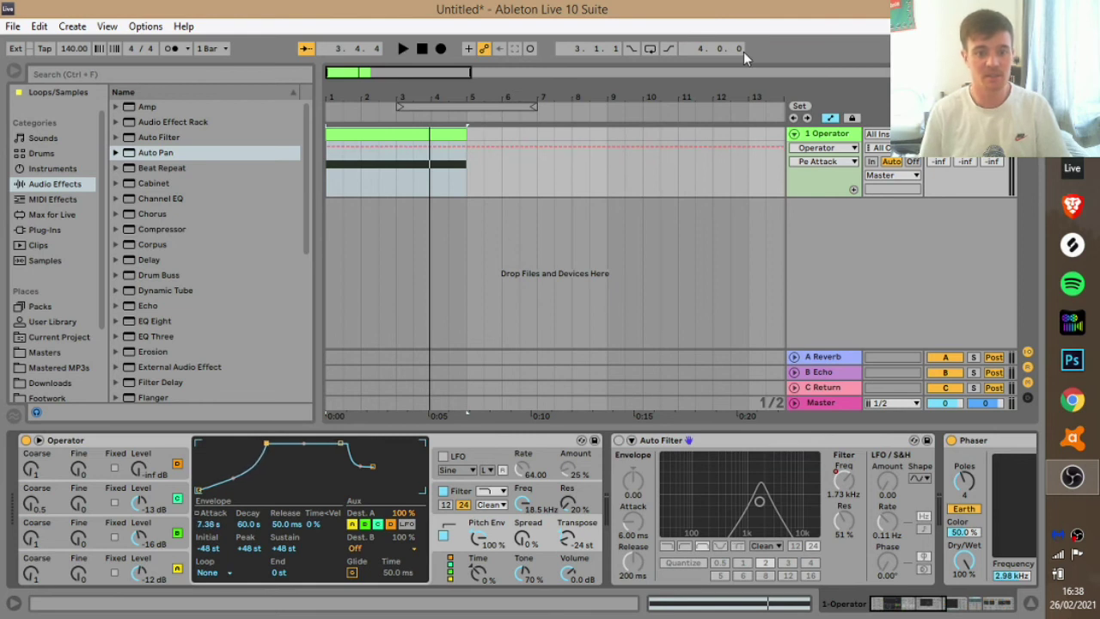
{"action": "key", "text": "space"}
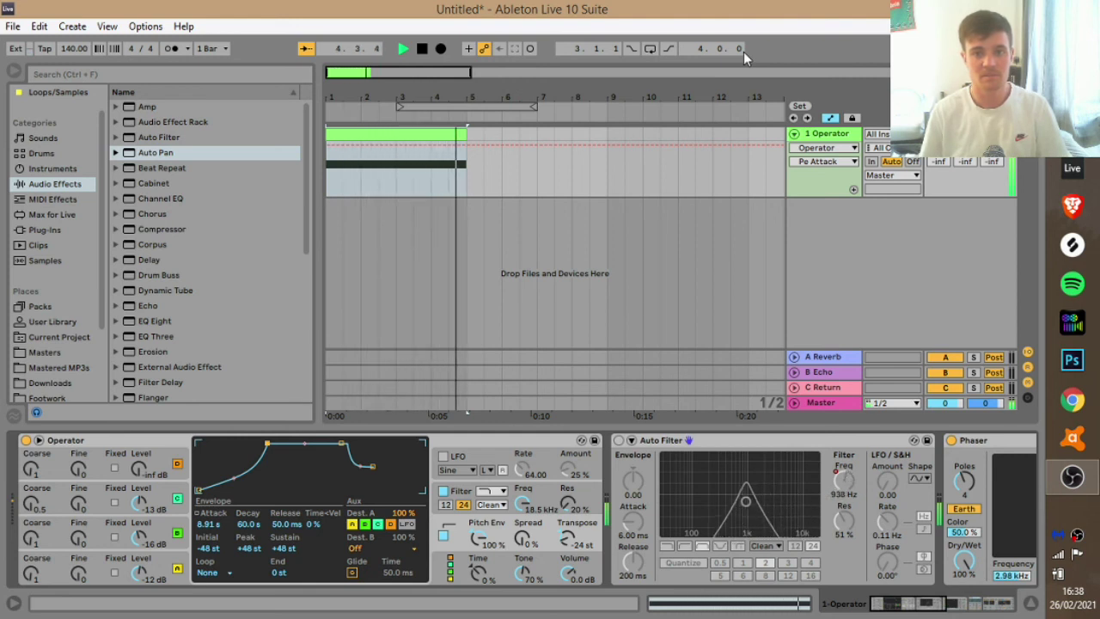
{"action": "key", "text": "space"}
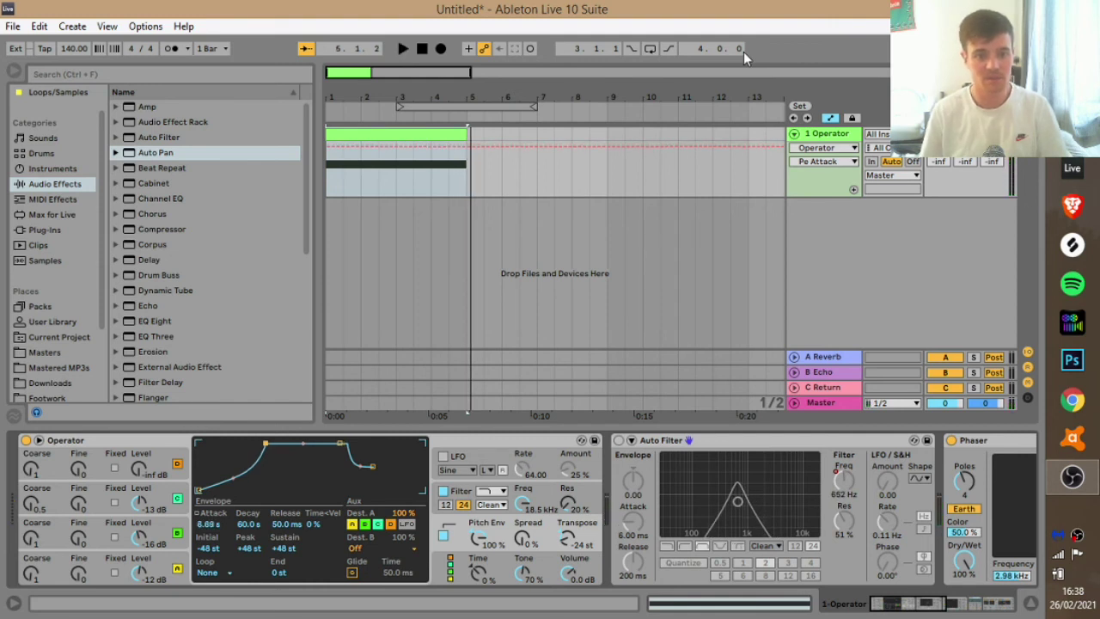
{"action": "key", "text": "space"}
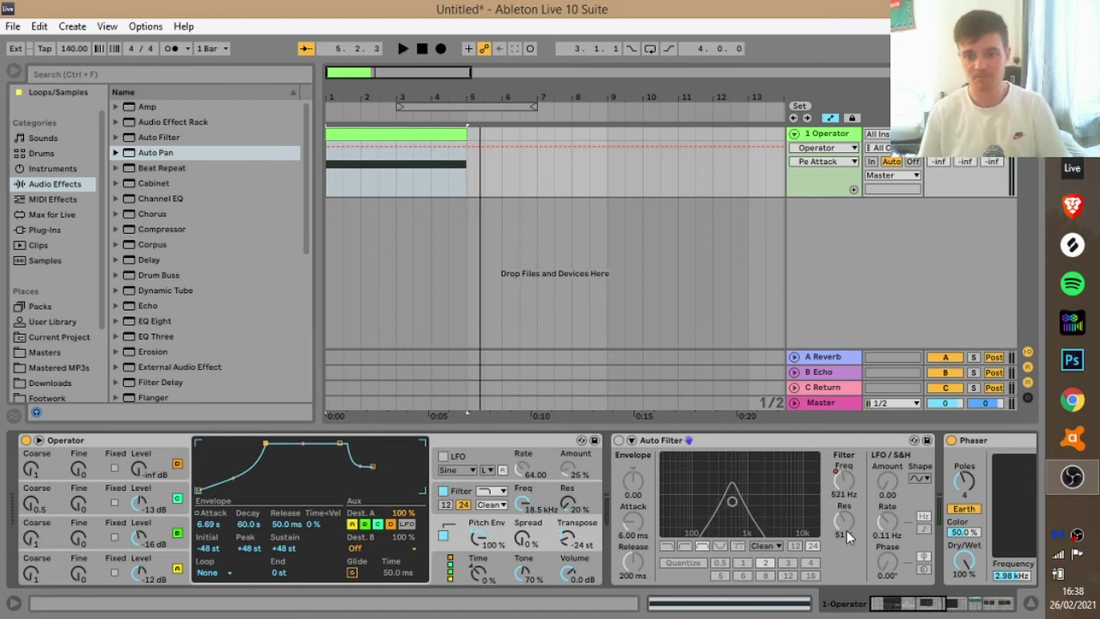
{"action": "mouse_move", "coordinate": [898, 607]}
{"action": "left_mouse_down"}
{"action": "mouse_move", "coordinate": [975, 608]}
{"action": "mouse_move", "coordinate": [891, 606]}
{"action": "left_mouse_up"}
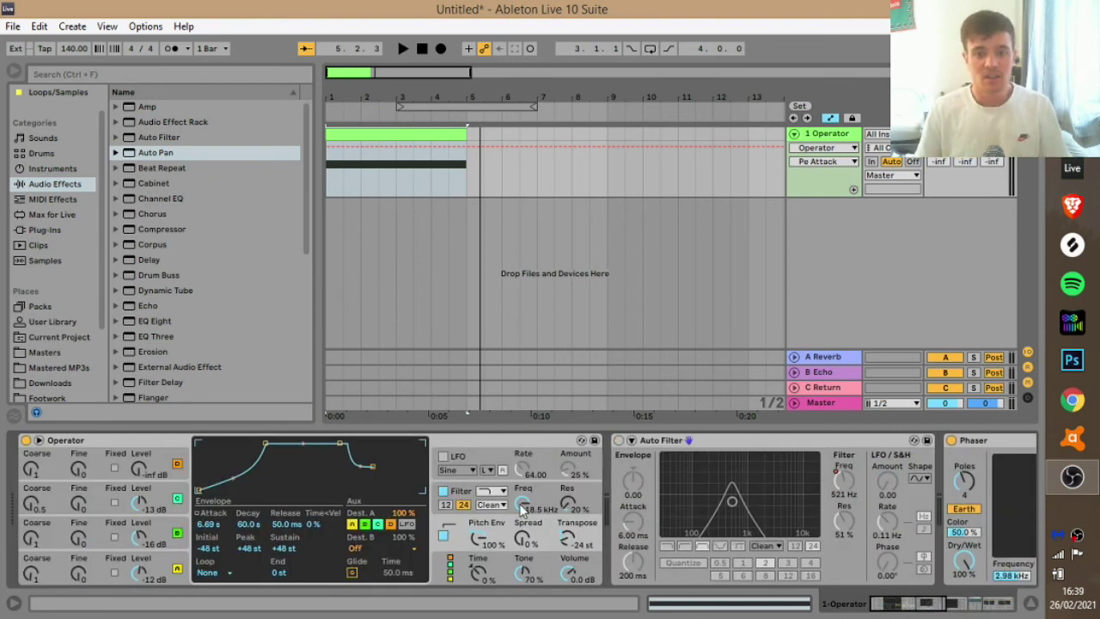
Step: Group the Operator device into an Instrument Rack with Ctrl+G
{"action": "left_click", "coordinate": [82, 450]}
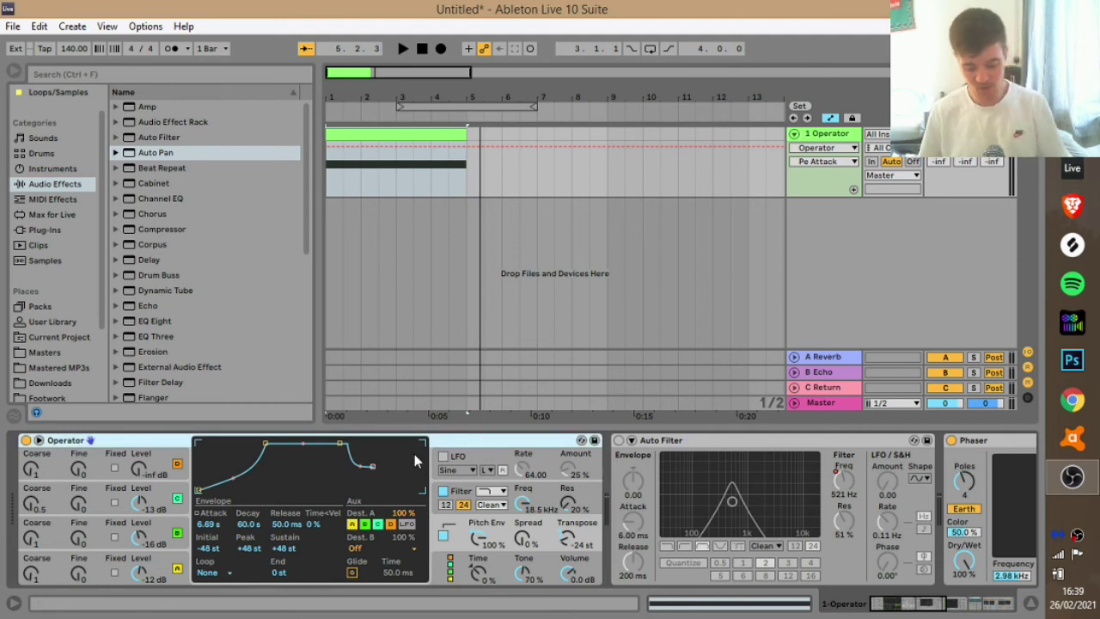
{"action": "right_click", "coordinate": [157, 444]}
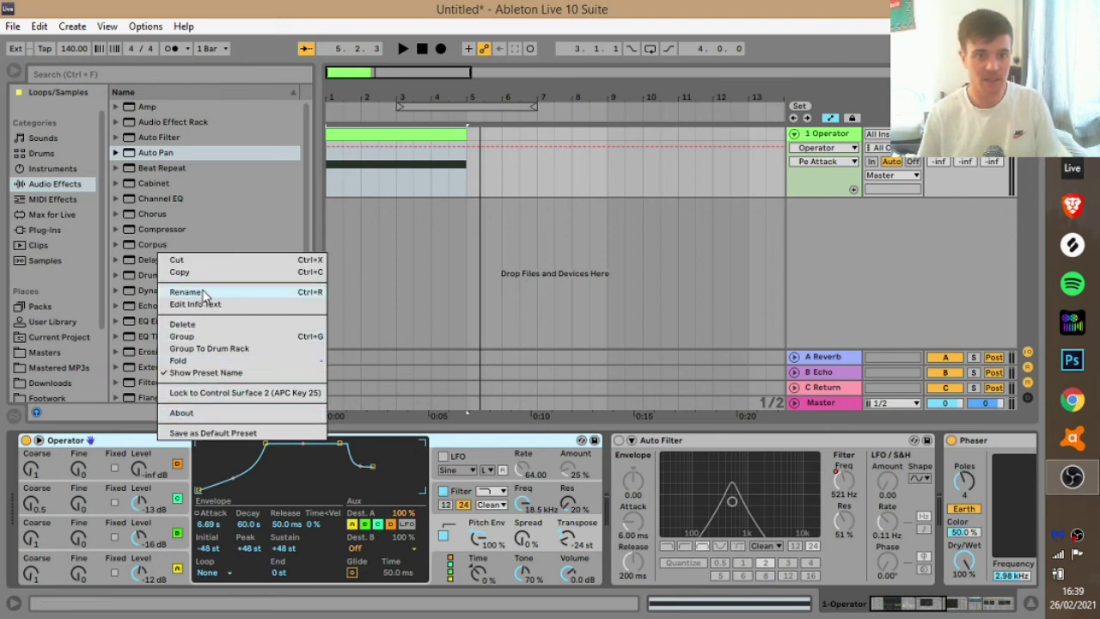
{"action": "left_click", "coordinate": [133, 447]}
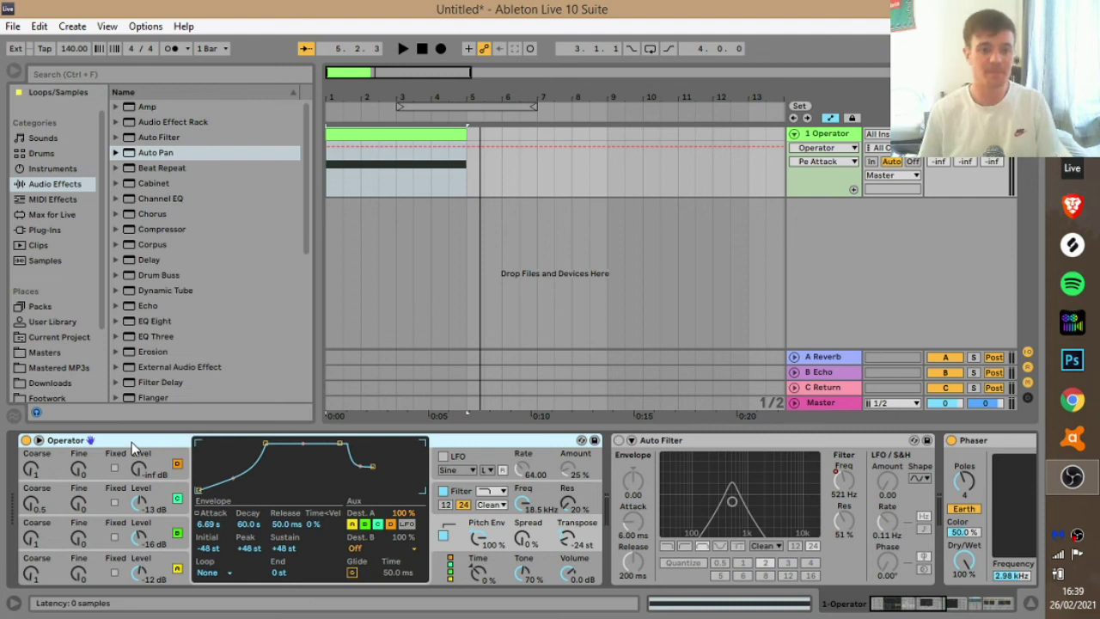
{"action": "key", "text": "ctrl+g"}
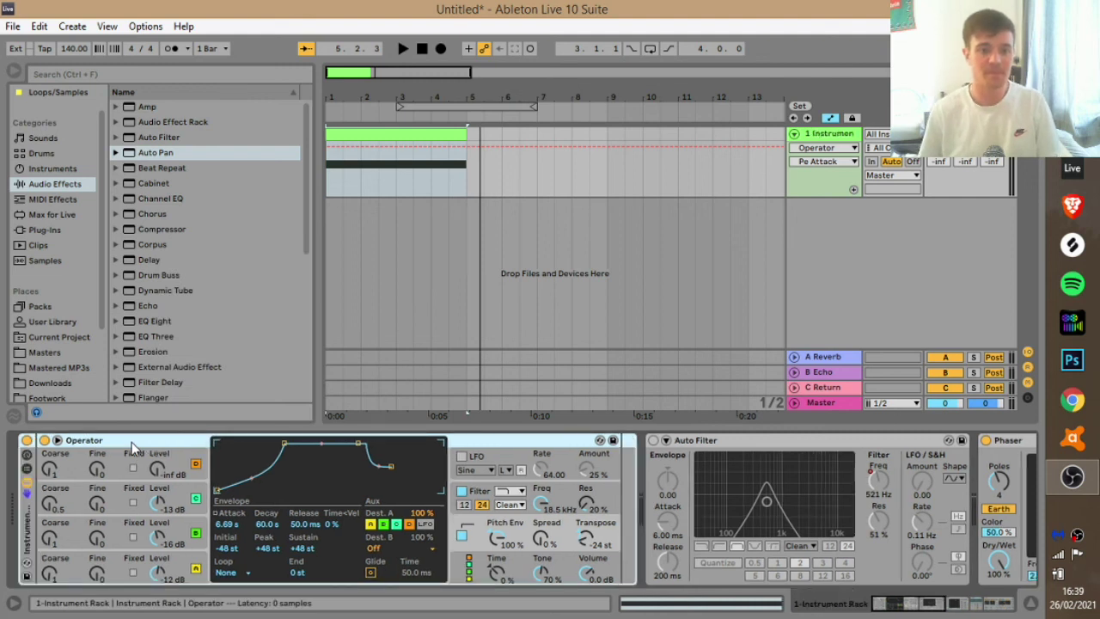
Step: Show the rack's chain list and duplicate the Operator chain
{"action": "left_click", "coordinate": [28, 478]}
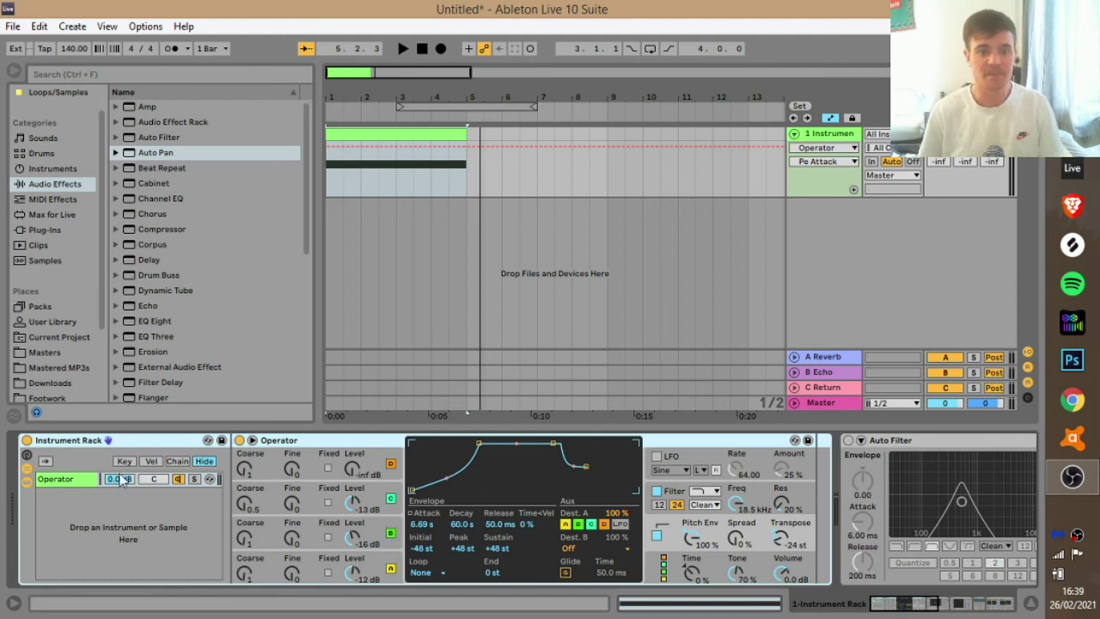
{"action": "left_click", "coordinate": [77, 479]}
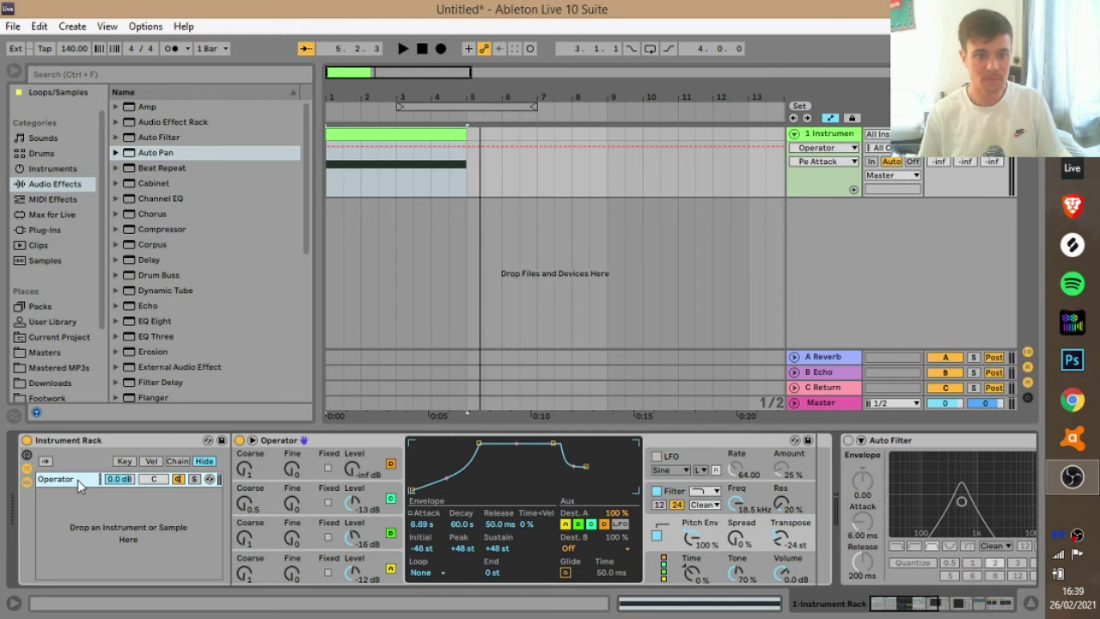
{"action": "key", "text": "ctrl+d"}
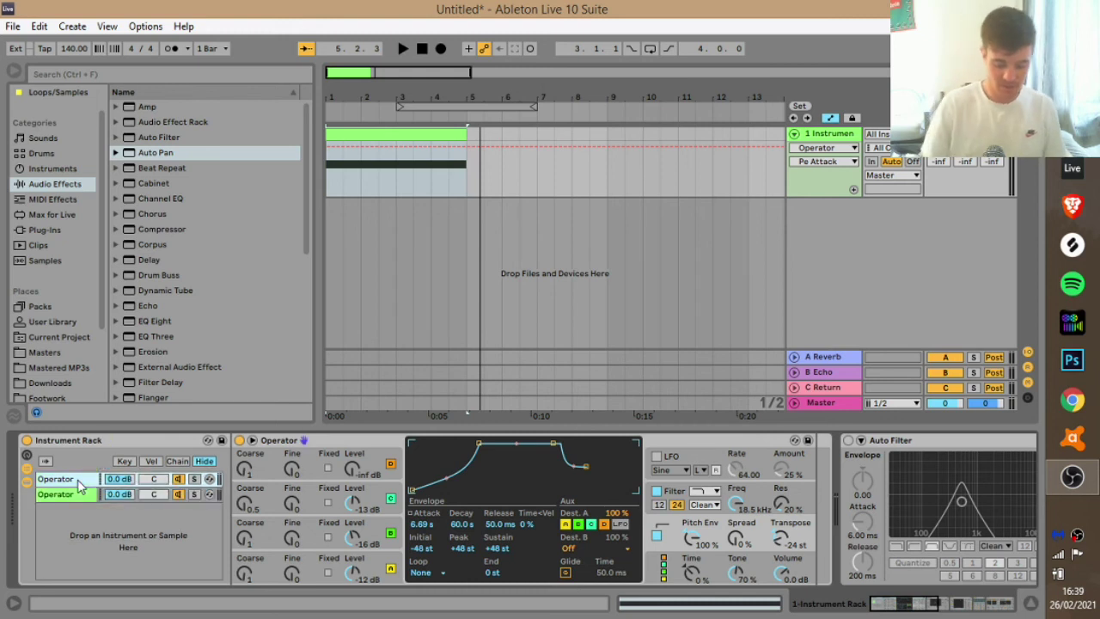
Step: Rename the two chains Synth and White, leaving White selected
{"action": "key", "text": "ctrl+r"}
{"action": "type", "text": "S"}
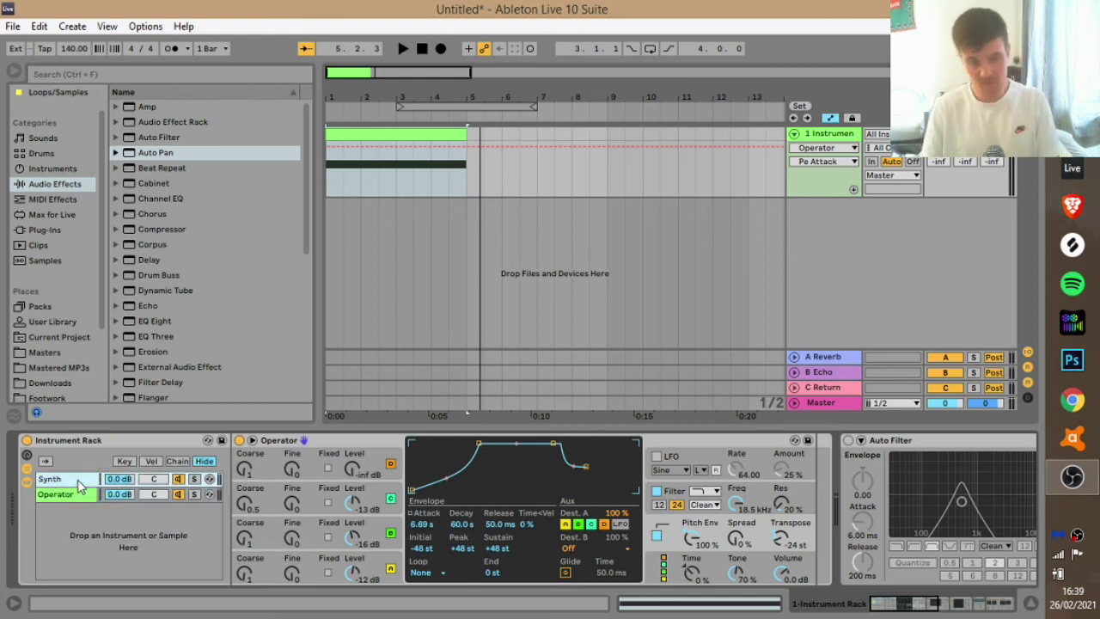
{"action": "left_click", "coordinate": [69, 496]}
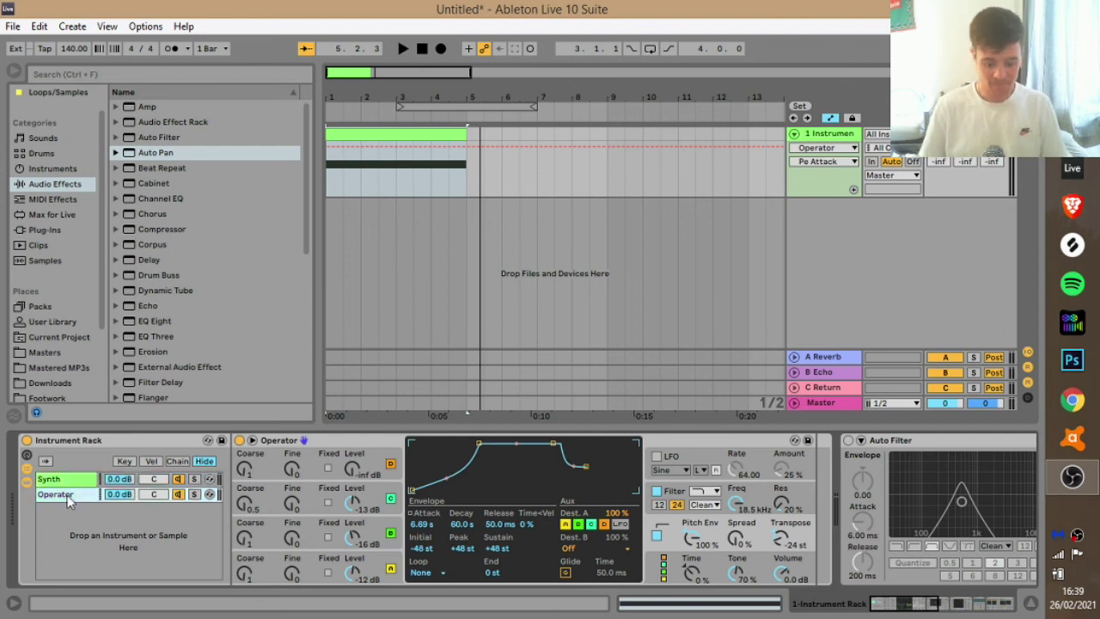
{"action": "key", "text": "ctrl+r"}
{"action": "type", "text": "W"}
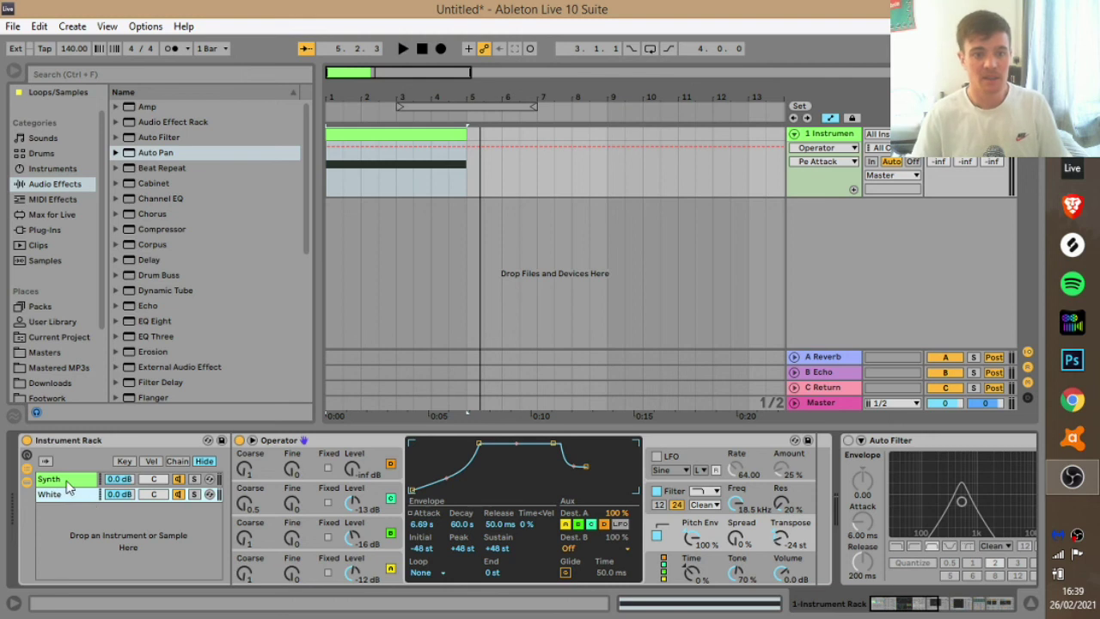
{"action": "left_click", "coordinate": [69, 495]}
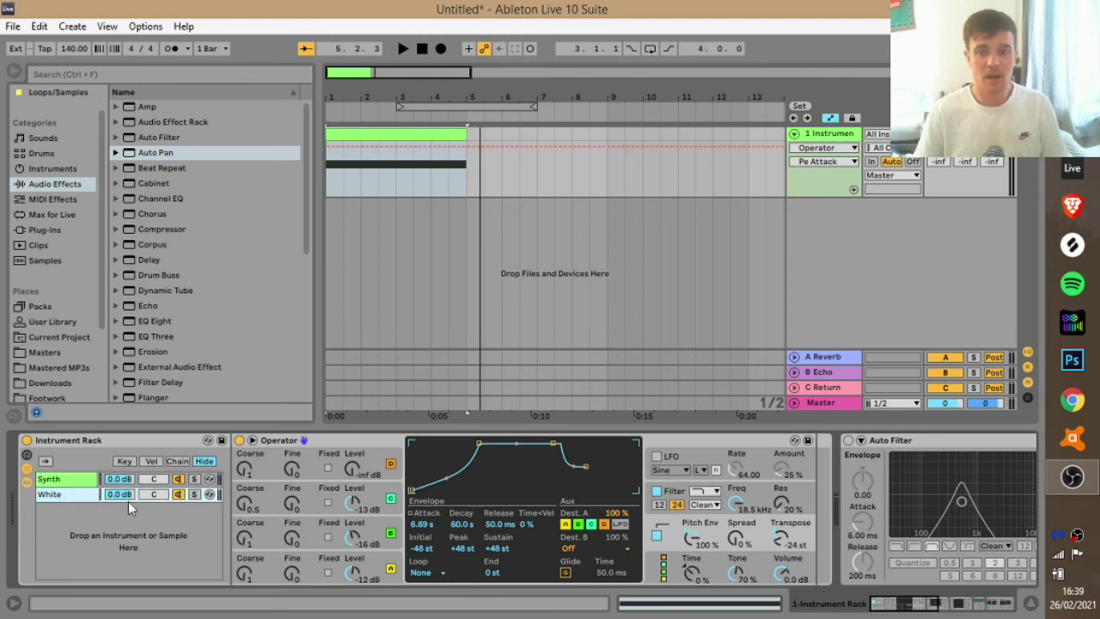
Step: Turn on the Auto Filter in the White chain
{"action": "left_click", "coordinate": [940, 445]}
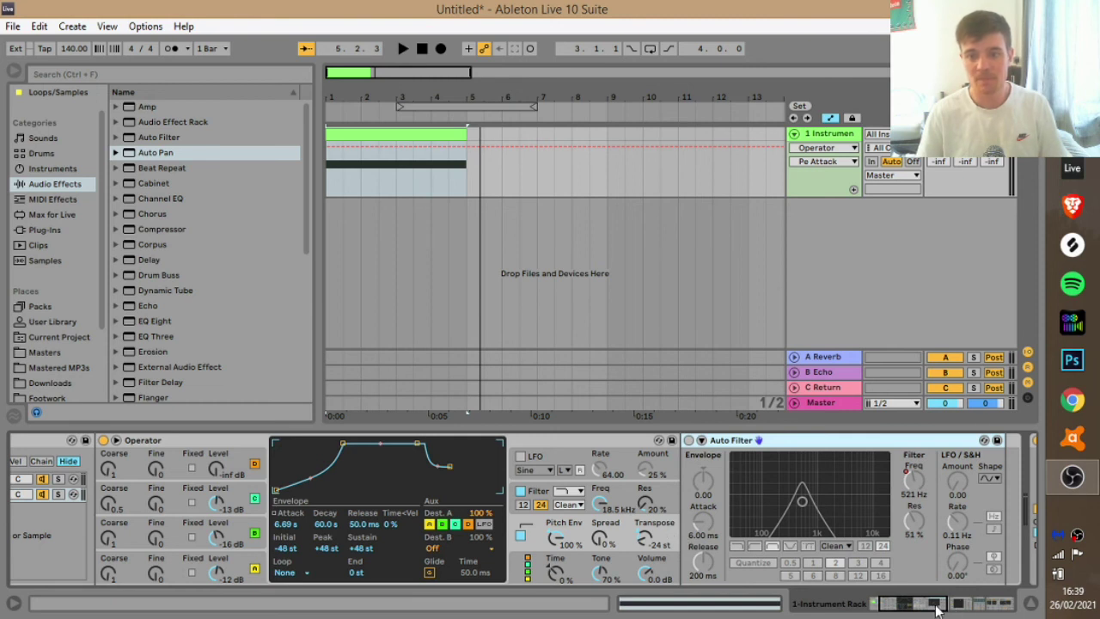
{"action": "left_click_drag", "start_coordinate": [936, 608], "coordinate": [924, 612]}
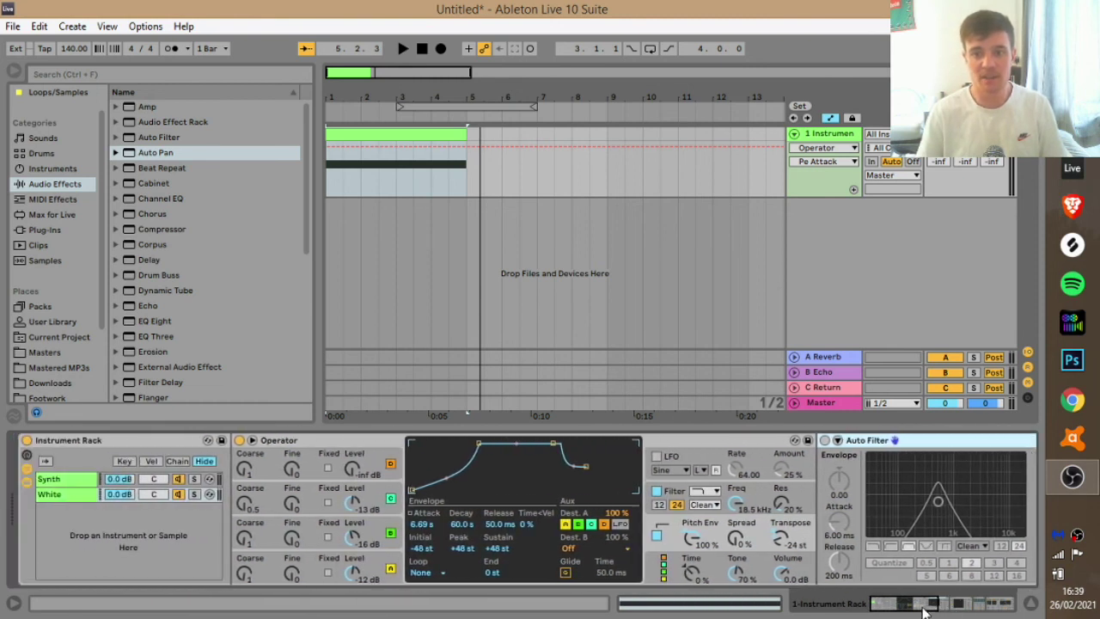
{"action": "left_click", "coordinate": [50, 483]}
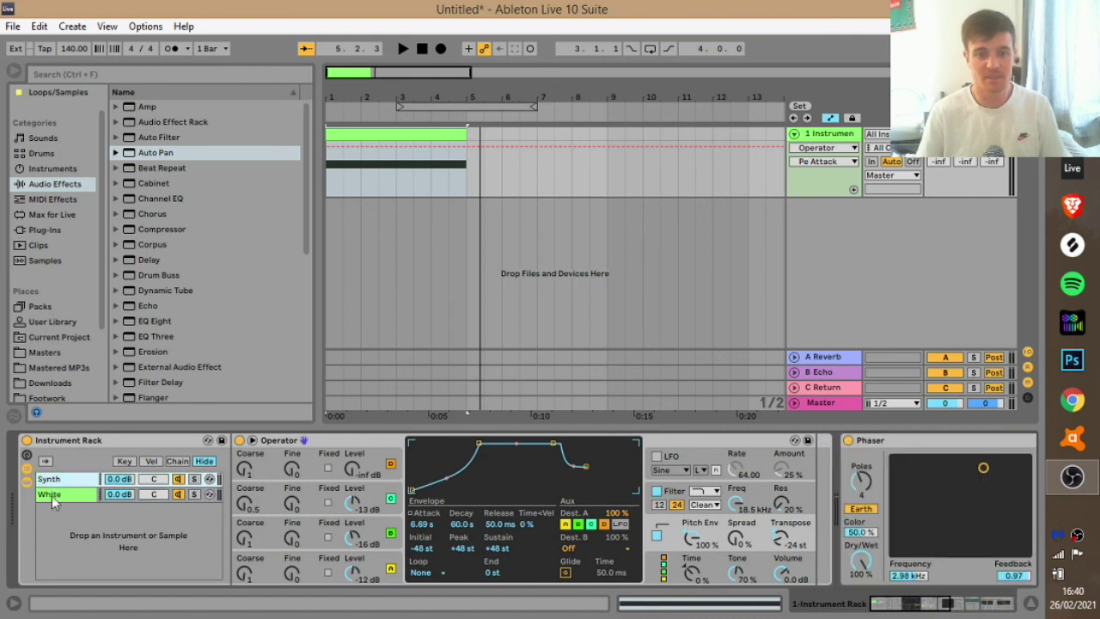
{"action": "left_click", "coordinate": [52, 496]}
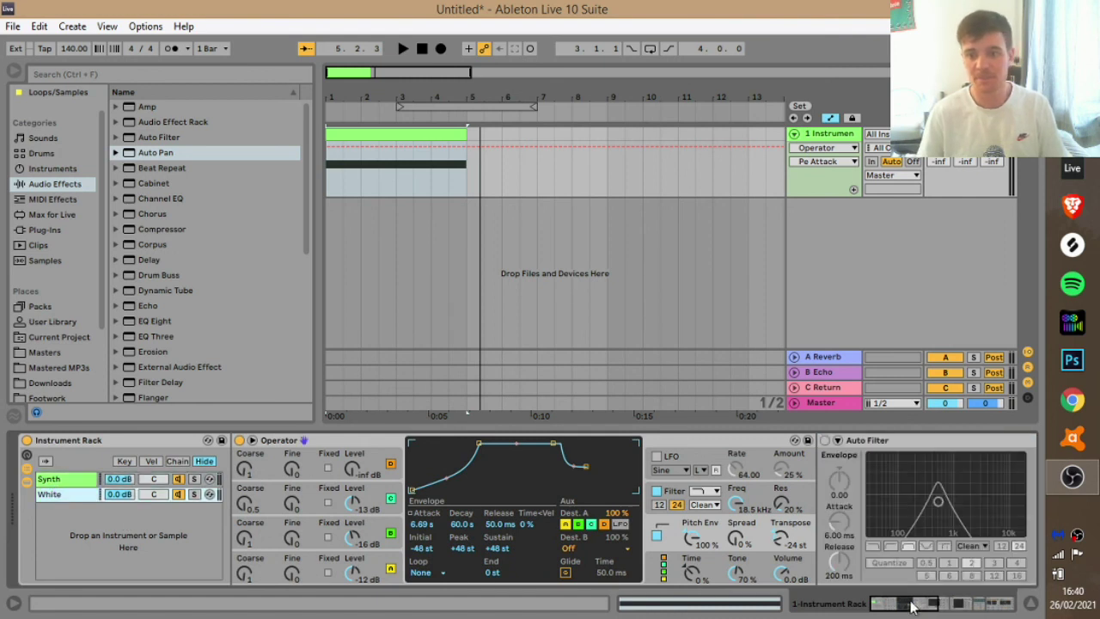
{"action": "left_click_drag", "start_coordinate": [914, 608], "coordinate": [883, 607]}
{"action": "left_click", "coordinate": [600, 440]}
{"action": "left_click", "coordinate": [55, 494]}
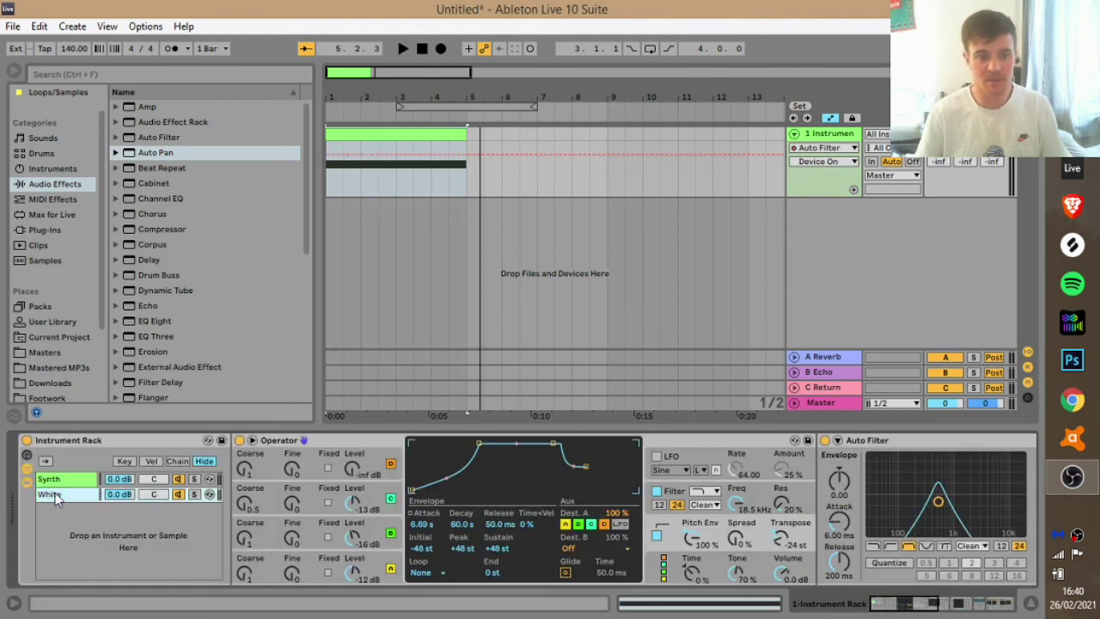
Step: Switch off Operator oscillators B–D, set oscillator A to Noise White, and show Auto Filter Frequency automation
{"action": "left_click_drag", "start_coordinate": [355, 509], "coordinate": [355, 575]}
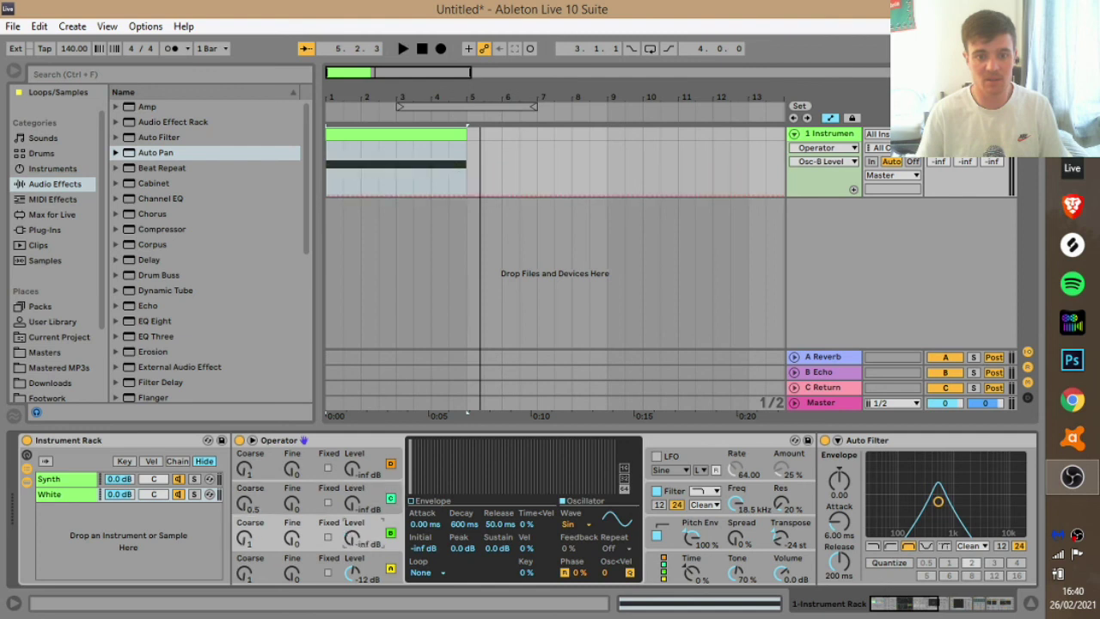
{"action": "left_click", "coordinate": [391, 533]}
{"action": "left_click", "coordinate": [391, 498]}
{"action": "left_click", "coordinate": [391, 463]}
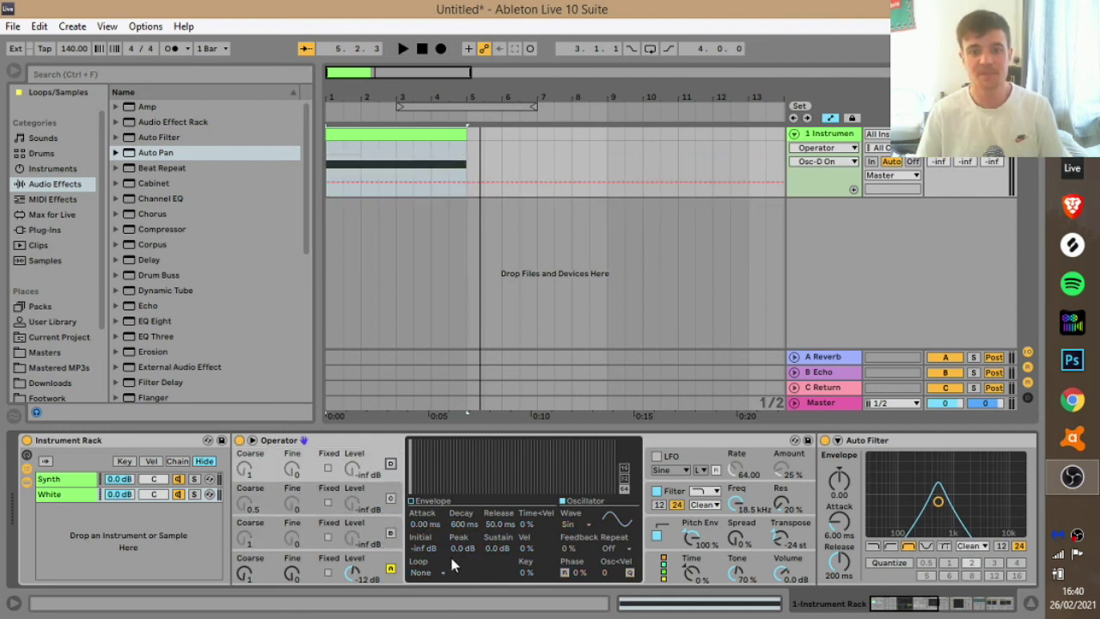
{"action": "left_click", "coordinate": [395, 557]}
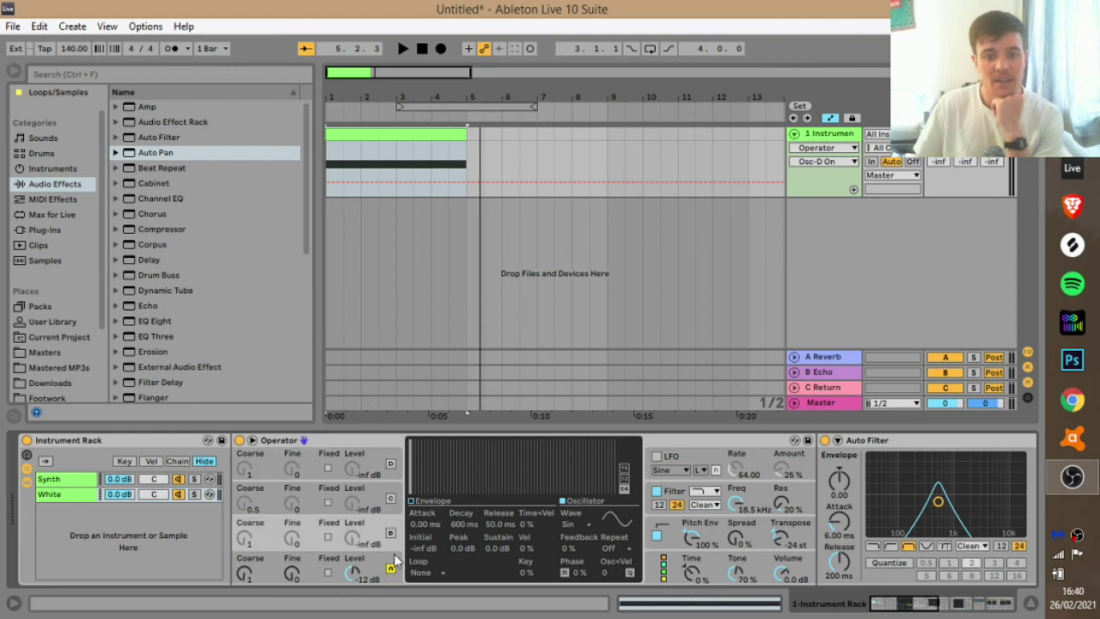
{"action": "left_click", "coordinate": [572, 524]}
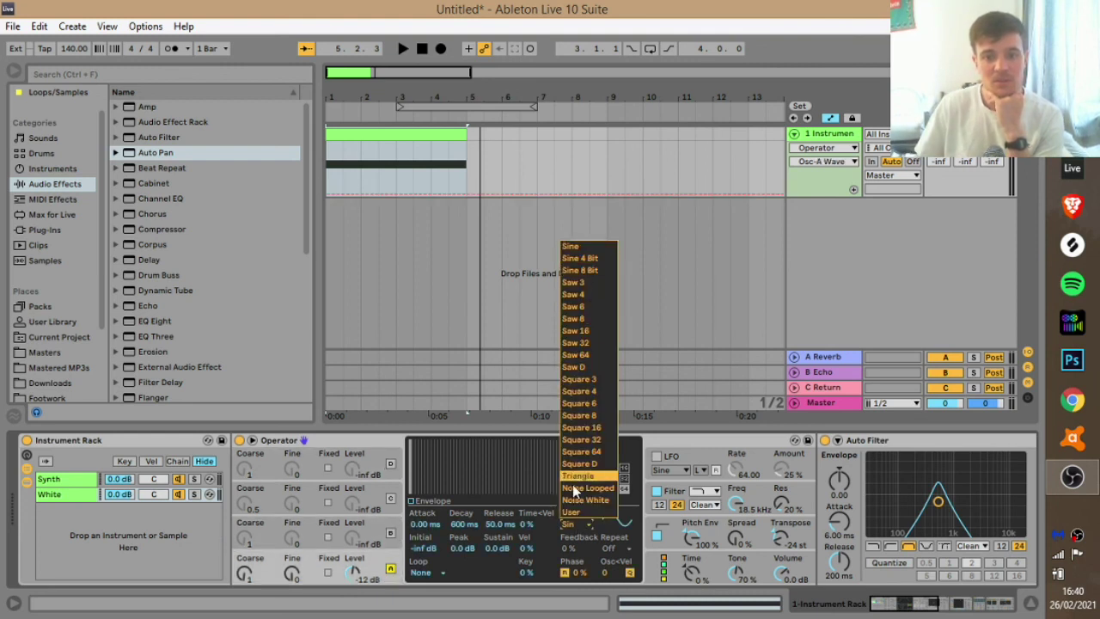
{"action": "left_click", "coordinate": [584, 500]}
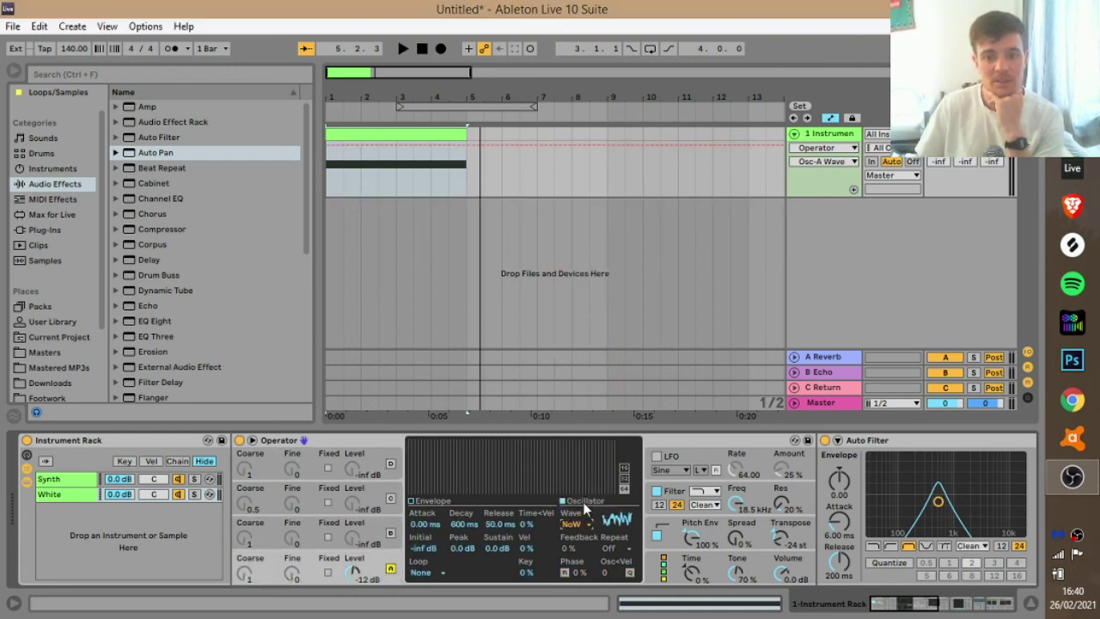
{"action": "left_click", "coordinate": [939, 607]}
{"action": "left_click", "coordinate": [899, 481]}
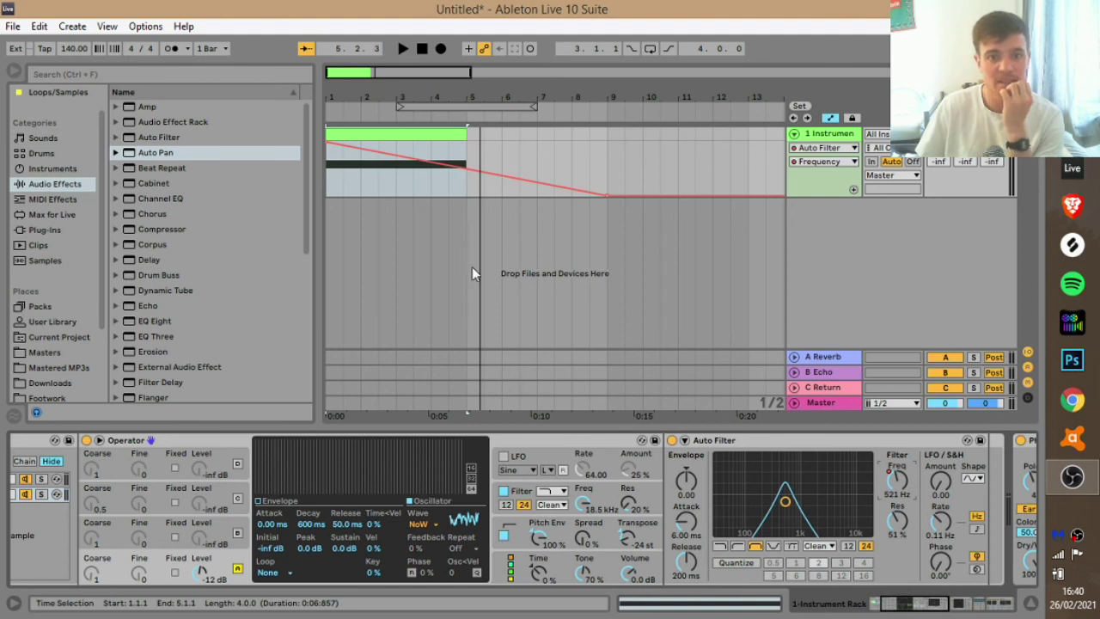
Step: Draw Auto Filter Frequency automation rising from 26.0 Hz at bar 1 to 19.9 kHz at bar 5
{"action": "left_click_drag", "start_coordinate": [460, 182], "coordinate": [424, 148]}
{"action": "left_click", "coordinate": [365, 149]}
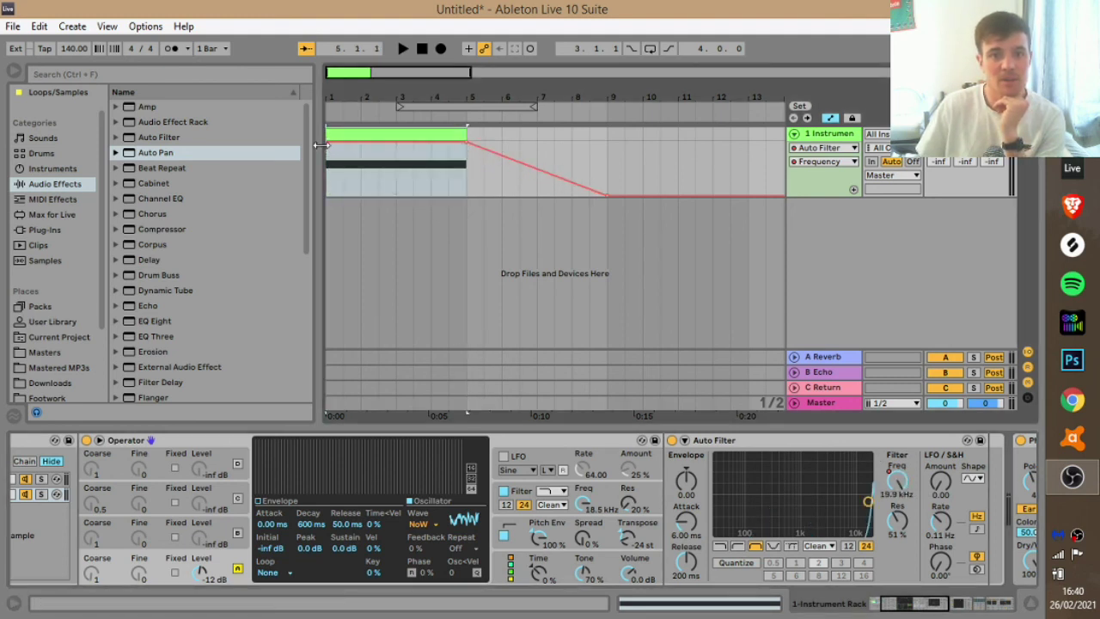
{"action": "left_click_drag", "start_coordinate": [341, 148], "coordinate": [342, 185]}
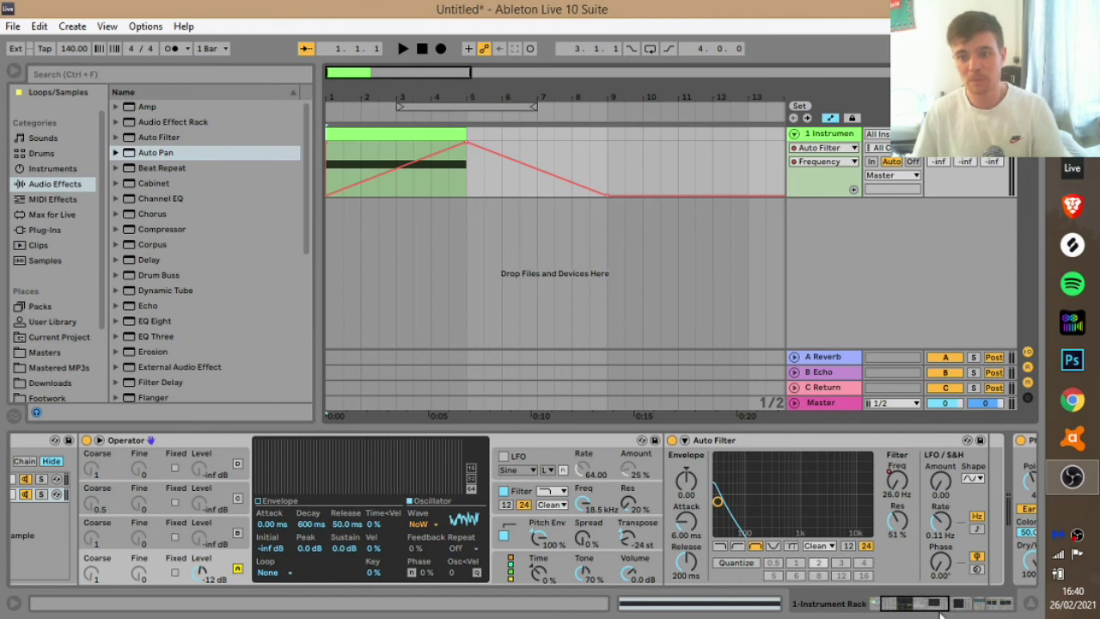
{"action": "left_click_drag", "start_coordinate": [919, 606], "coordinate": [883, 604]}
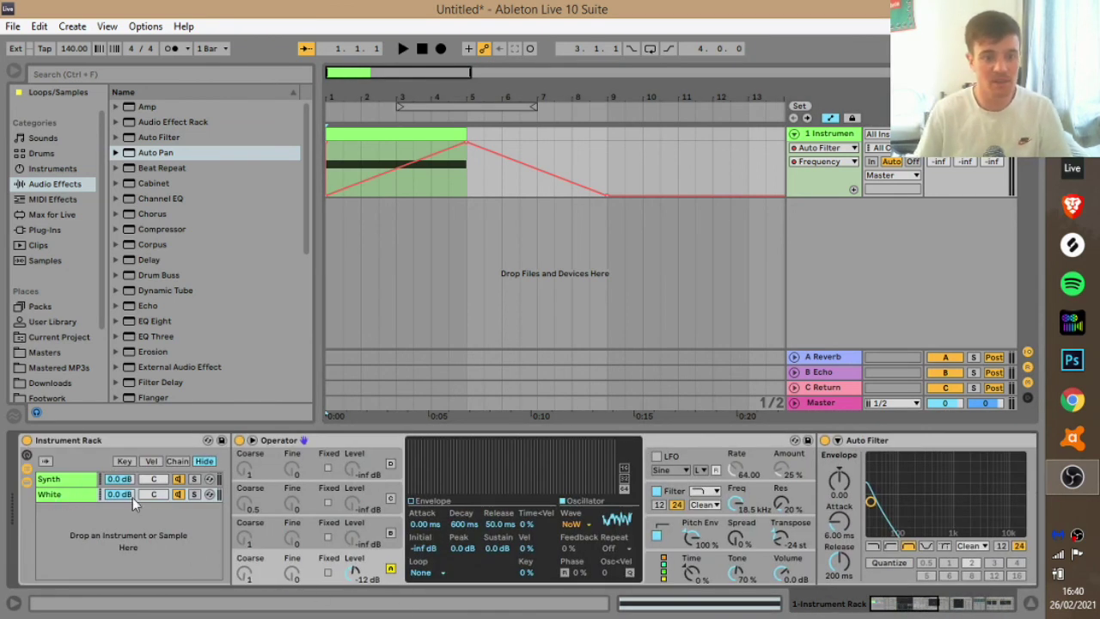
Step: Solo the White chain to audition the noise sweep, then unsolo it
{"action": "left_click", "coordinate": [195, 495]}
{"action": "key", "text": "space"}
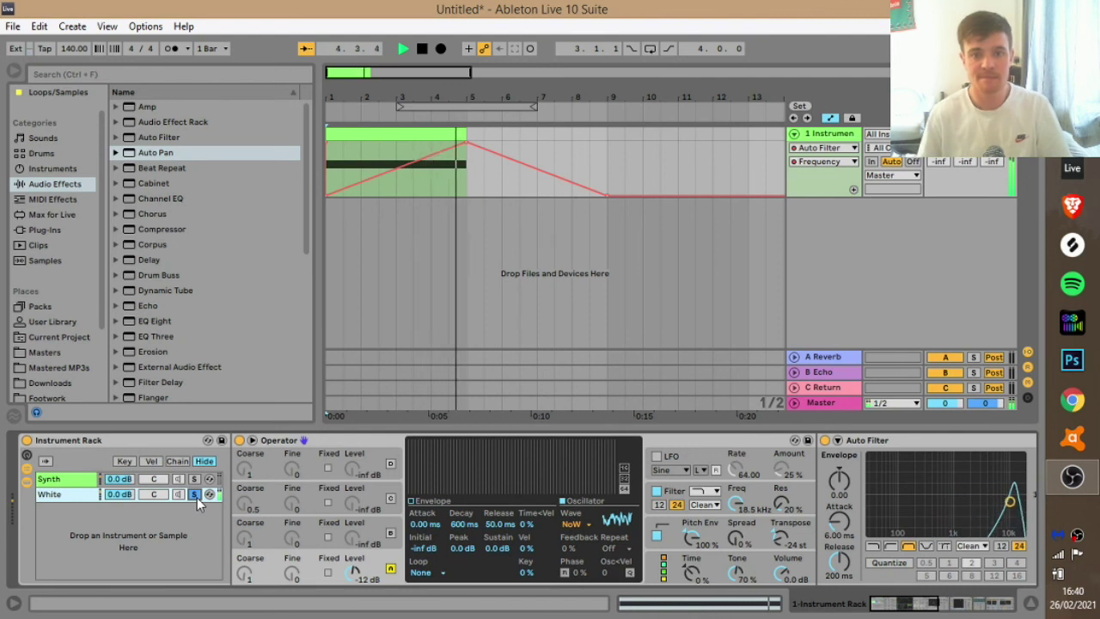
{"action": "key", "text": "space"}
{"action": "left_click", "coordinate": [195, 495]}
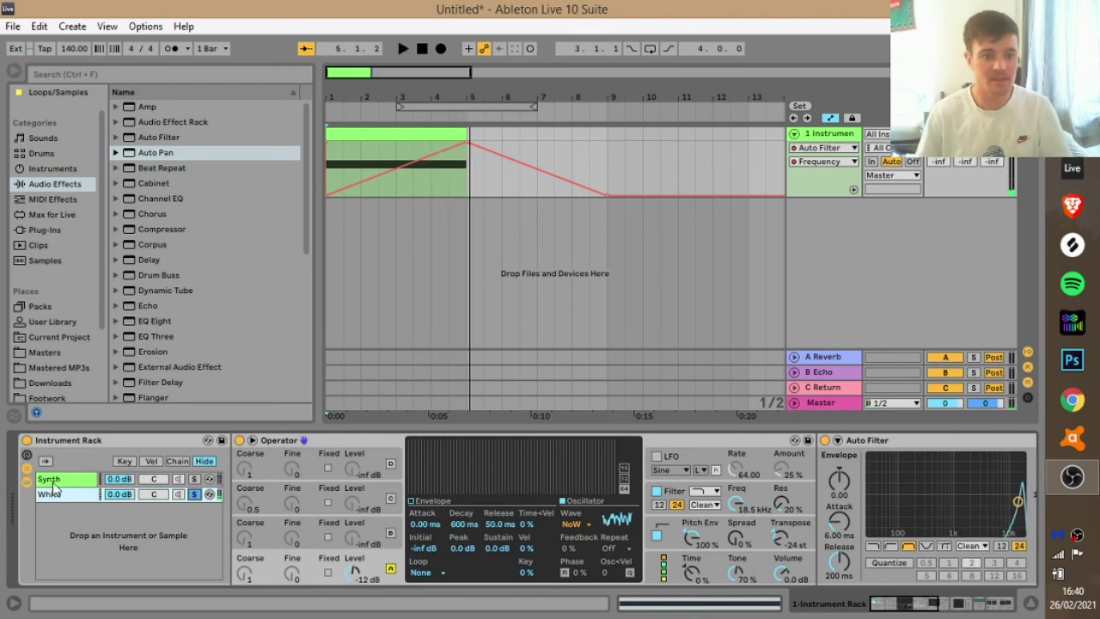
Step: Select the Synth chain and play the arrangement to hear it
{"action": "left_click", "coordinate": [53, 493]}
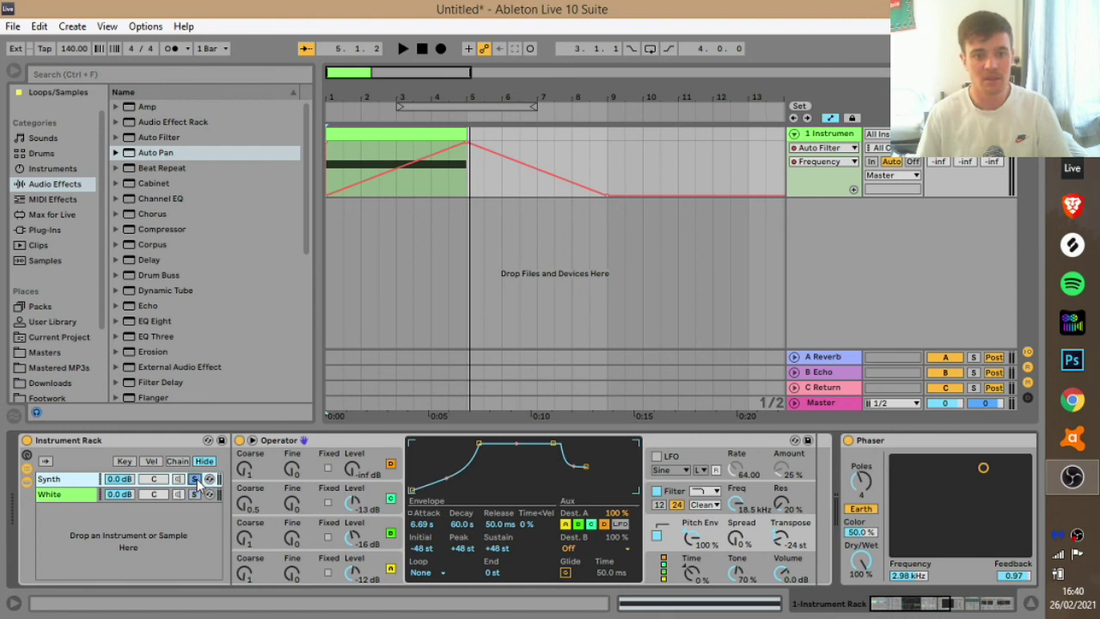
{"action": "key", "text": "space"}
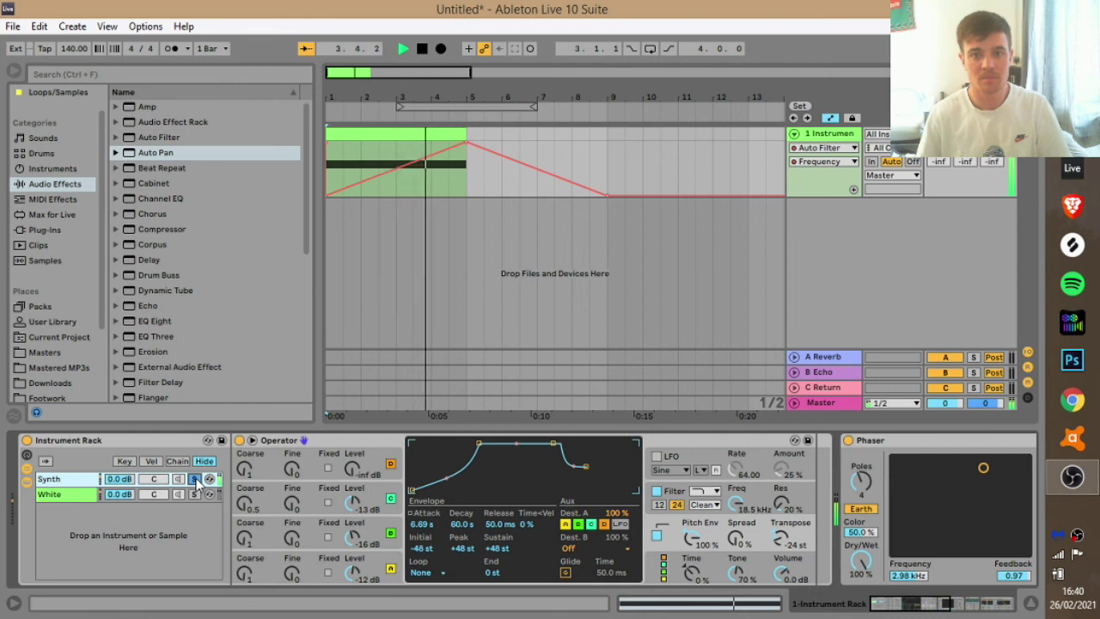
{"action": "key", "text": "space"}
{"action": "key", "text": "space"}
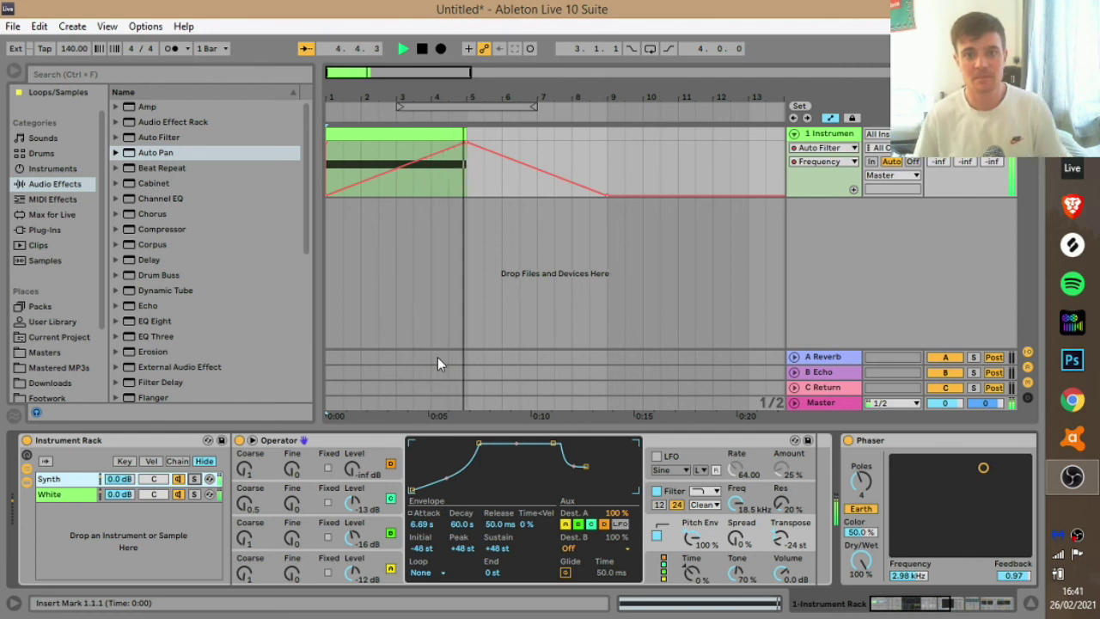
{"action": "key", "text": "space"}
Step: Lower the Synth chain volume to -10.2 dB and play bars 1–5 to check the balance
{"action": "left_click_drag", "start_coordinate": [119, 479], "coordinate": [119, 507]}
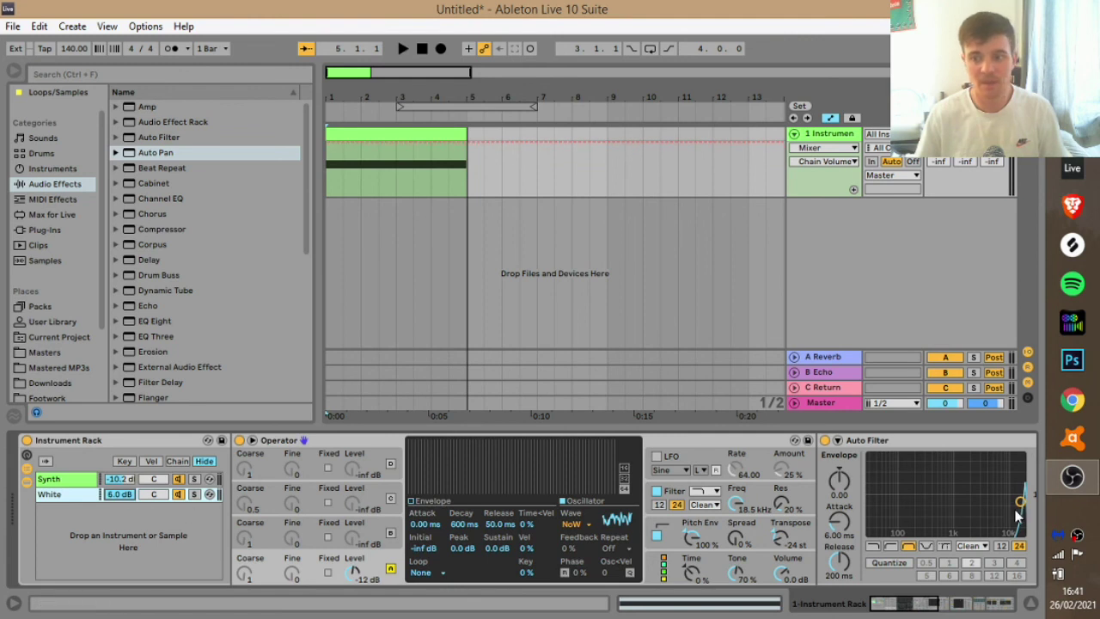
{"action": "left_click", "coordinate": [373, 134]}
{"action": "key", "text": "space"}
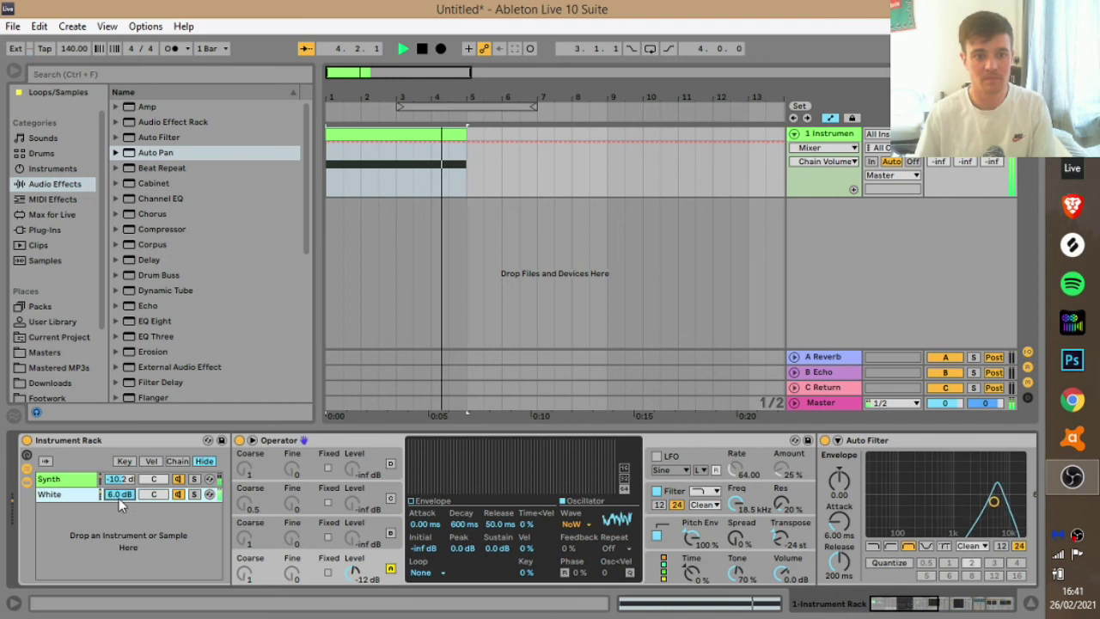
{"action": "key", "text": "space"}
Step: Move the Synth chain's Auto Pan right after Operator, ahead of Phaser, and play the riser
{"action": "left_click_drag", "start_coordinate": [889, 604], "coordinate": [964, 605]}
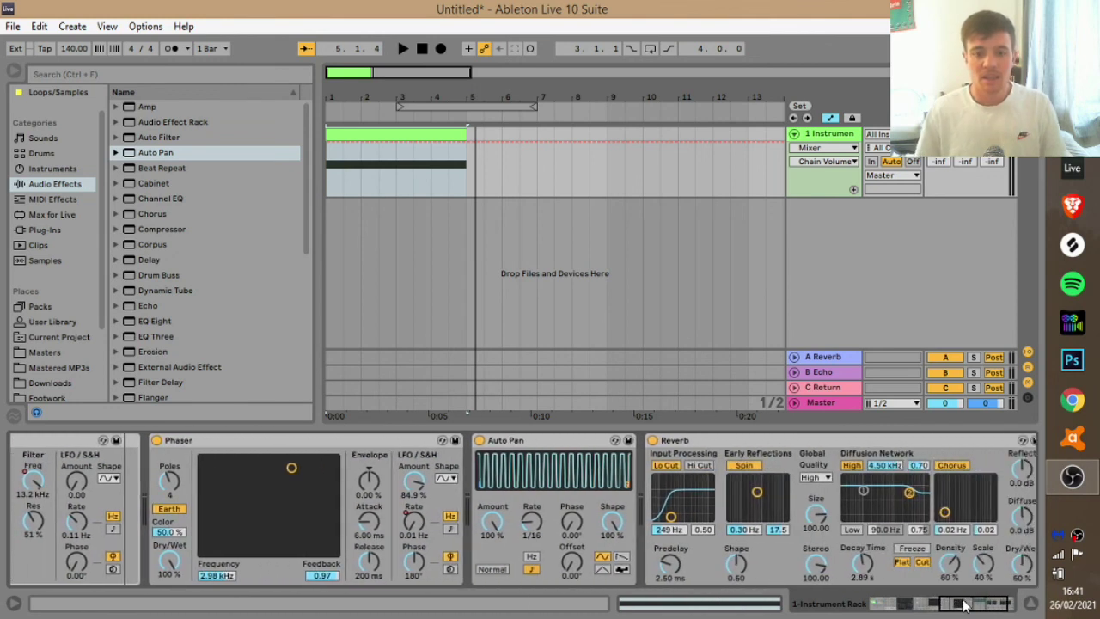
{"action": "left_click", "coordinate": [537, 441]}
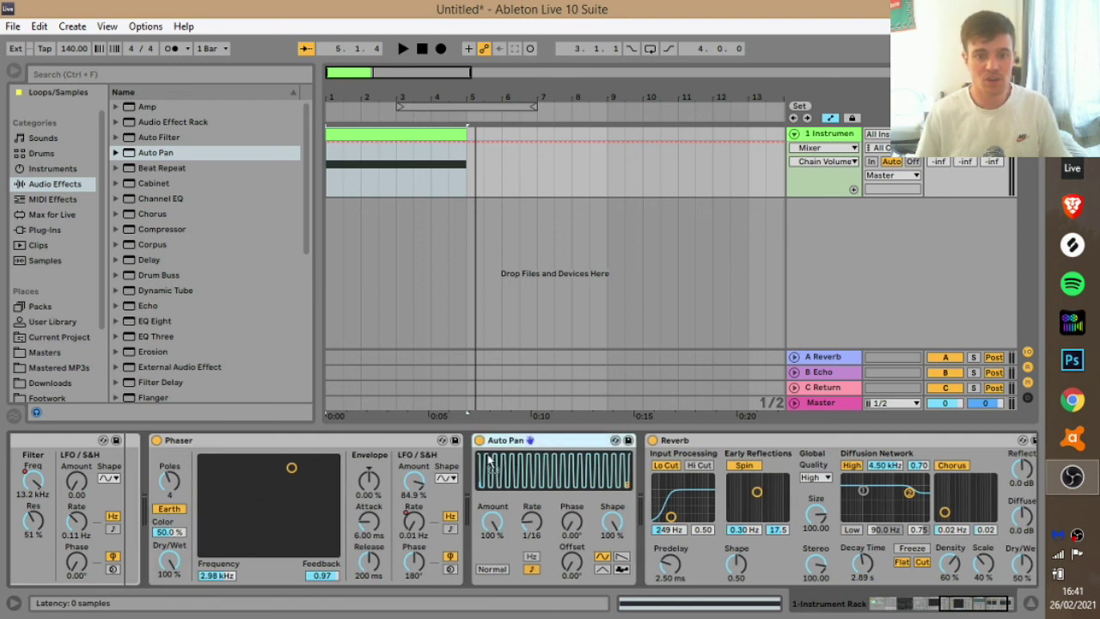
{"action": "left_click_drag", "start_coordinate": [1001, 608], "coordinate": [876, 612]}
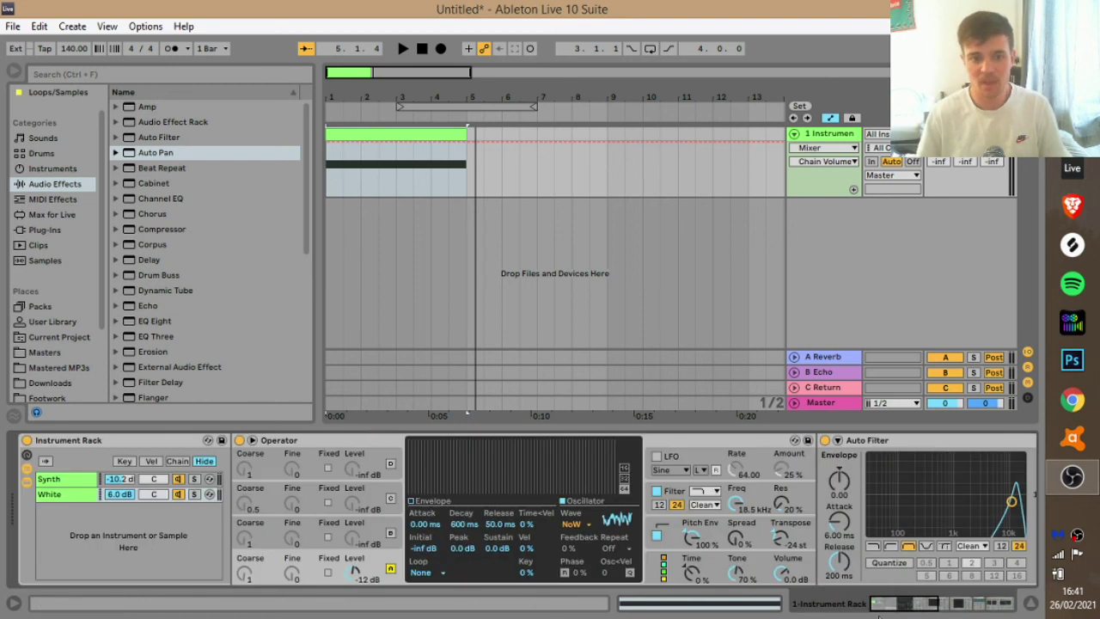
{"action": "left_click", "coordinate": [51, 482]}
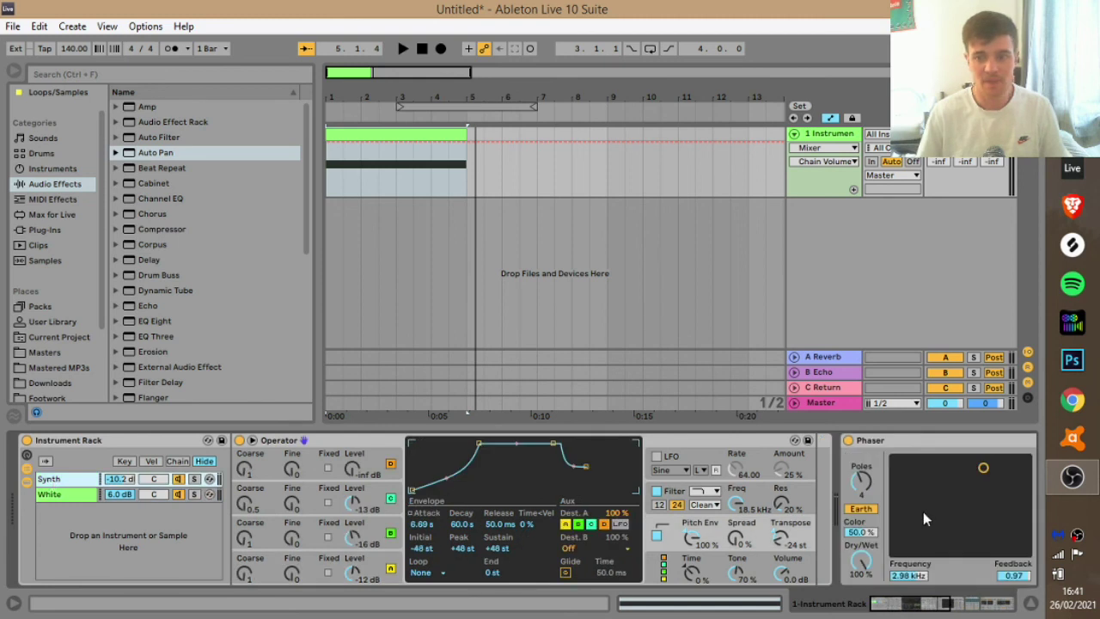
{"action": "left_click_drag", "start_coordinate": [911, 604], "coordinate": [946, 605]}
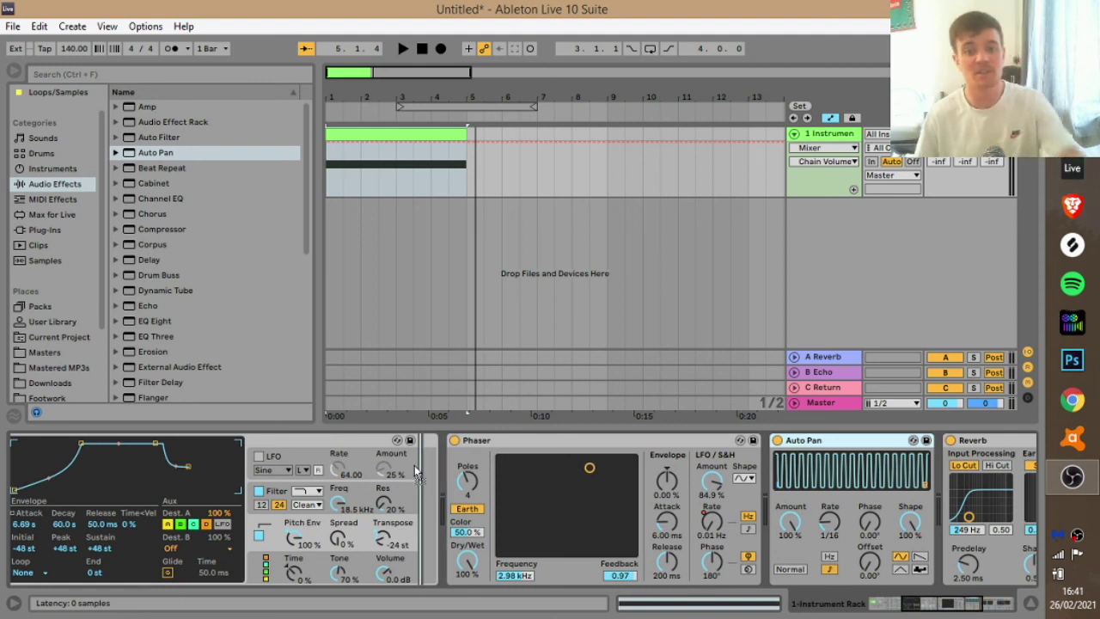
{"action": "left_click_drag", "start_coordinate": [414, 465], "coordinate": [414, 465]}
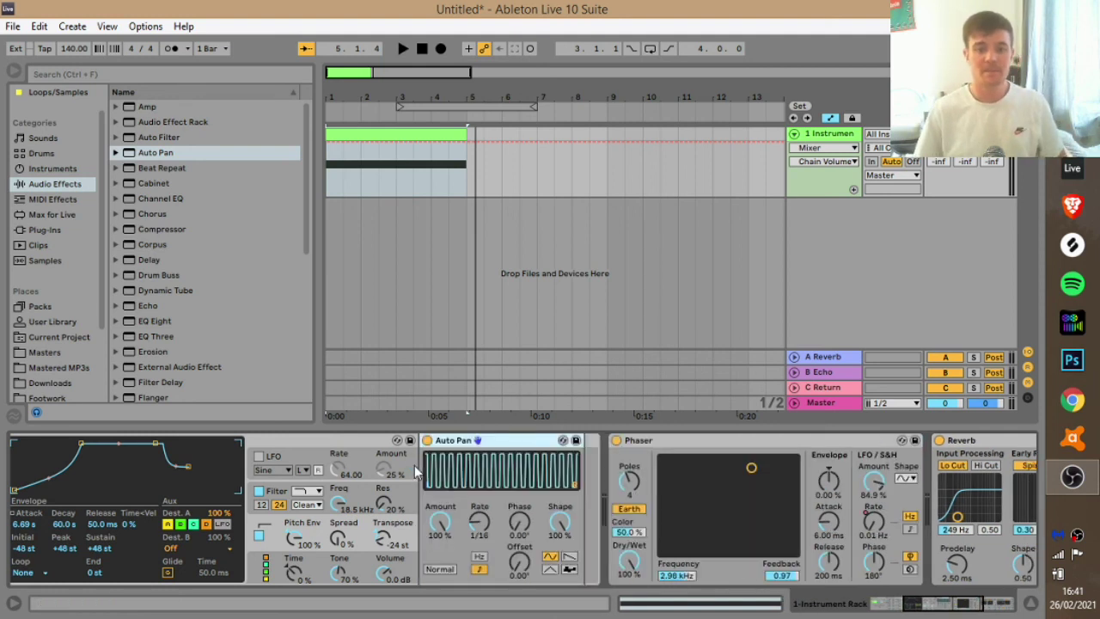
{"action": "left_click_drag", "start_coordinate": [963, 607], "coordinate": [539, 539]}
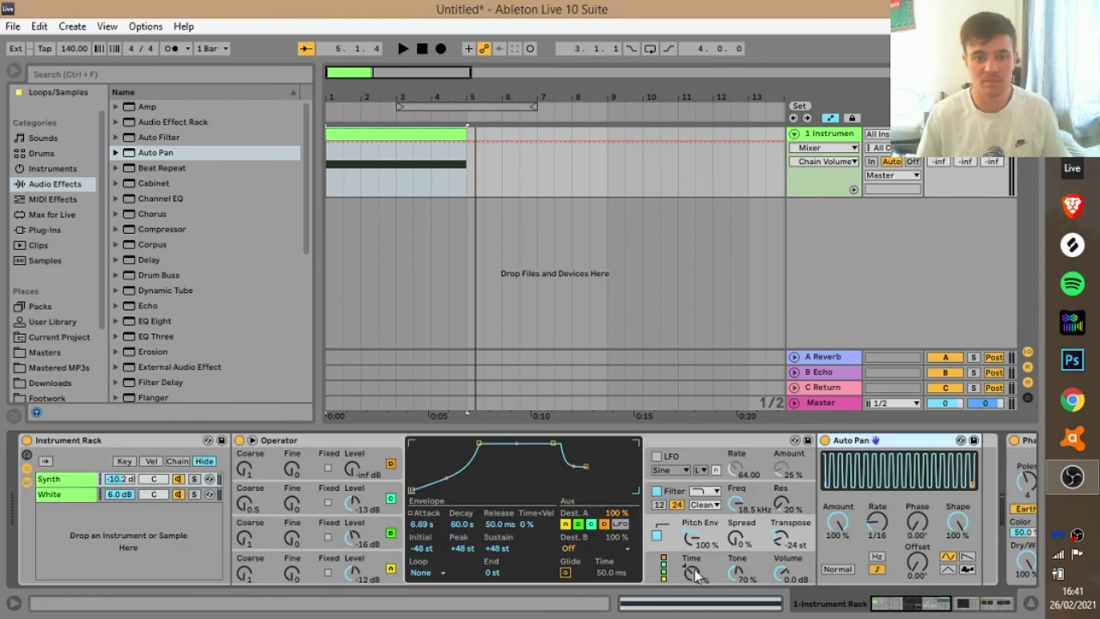
{"action": "key", "text": "space"}
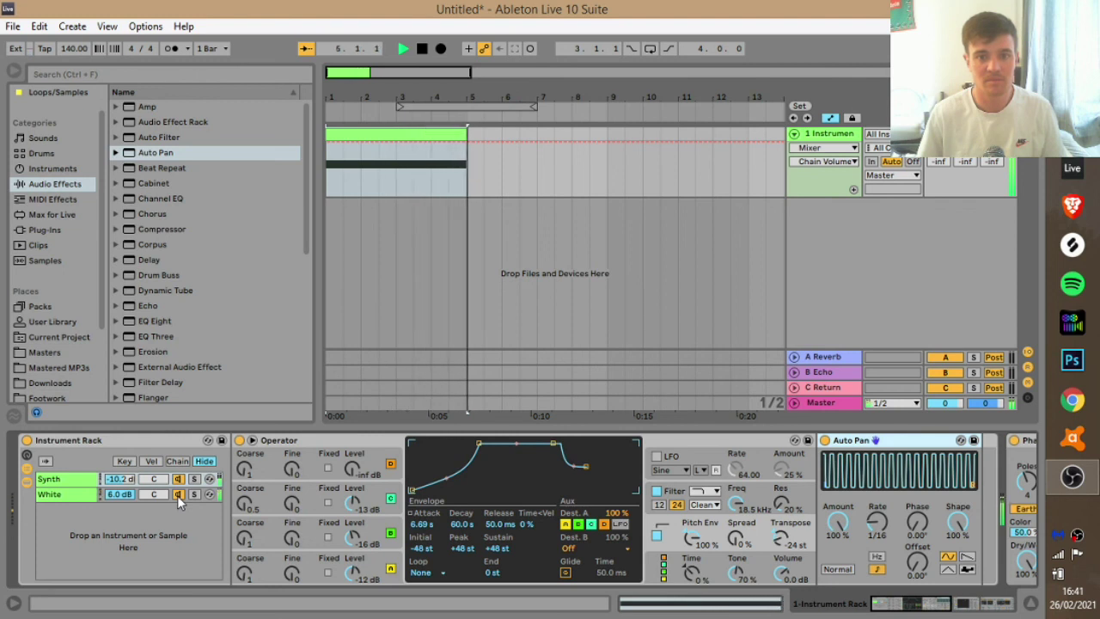
{"action": "key", "text": "space"}
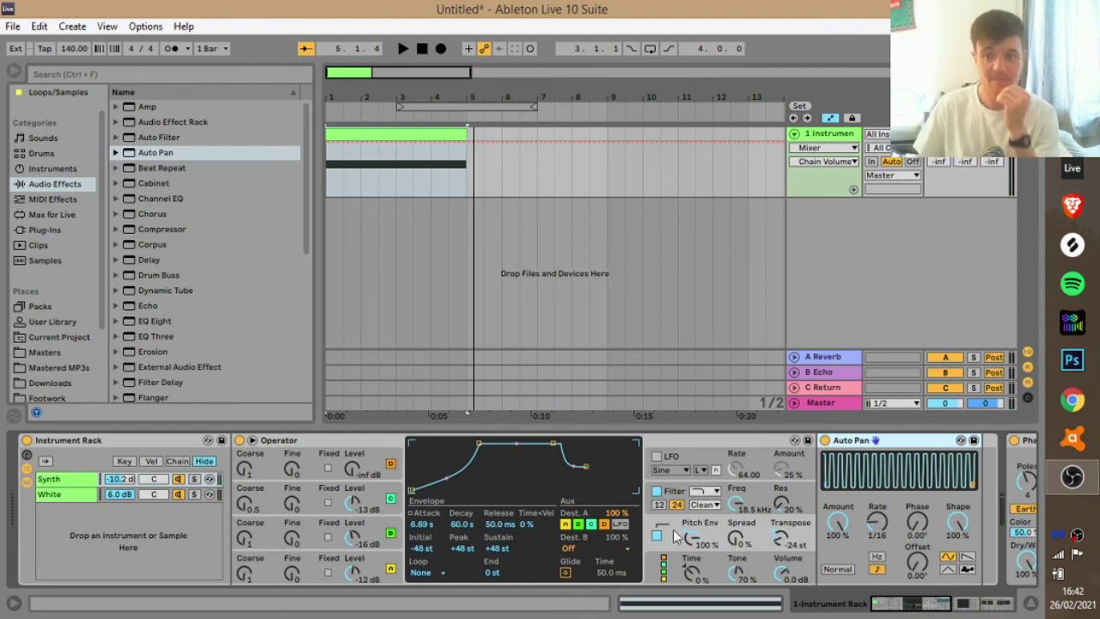
{"action": "left_click_drag", "start_coordinate": [918, 606], "coordinate": [990, 607]}
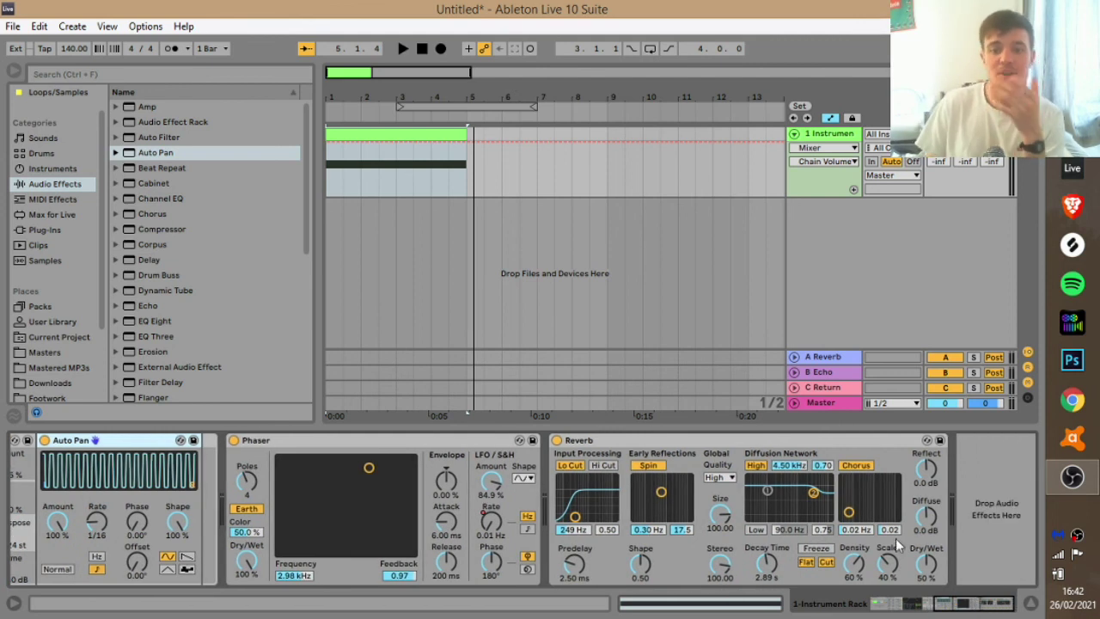